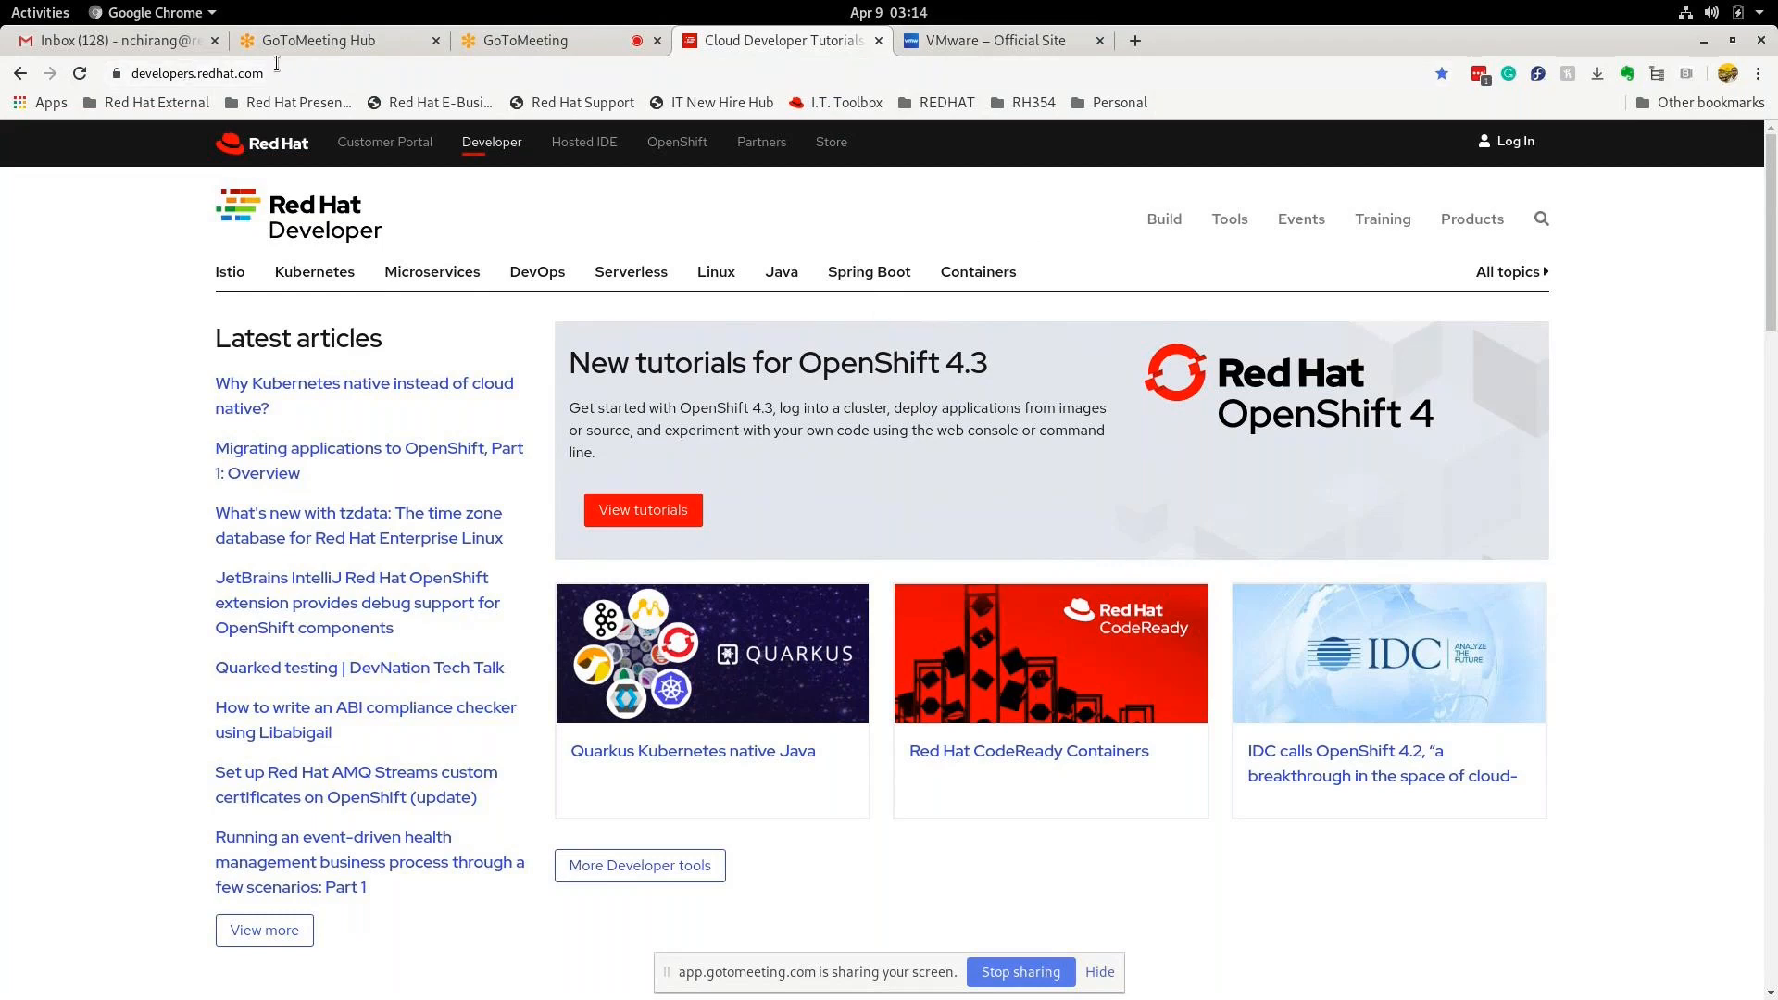
Go from developers.redhat.com's header Log In link to the Red Hat SSO login page
click(1516, 146)
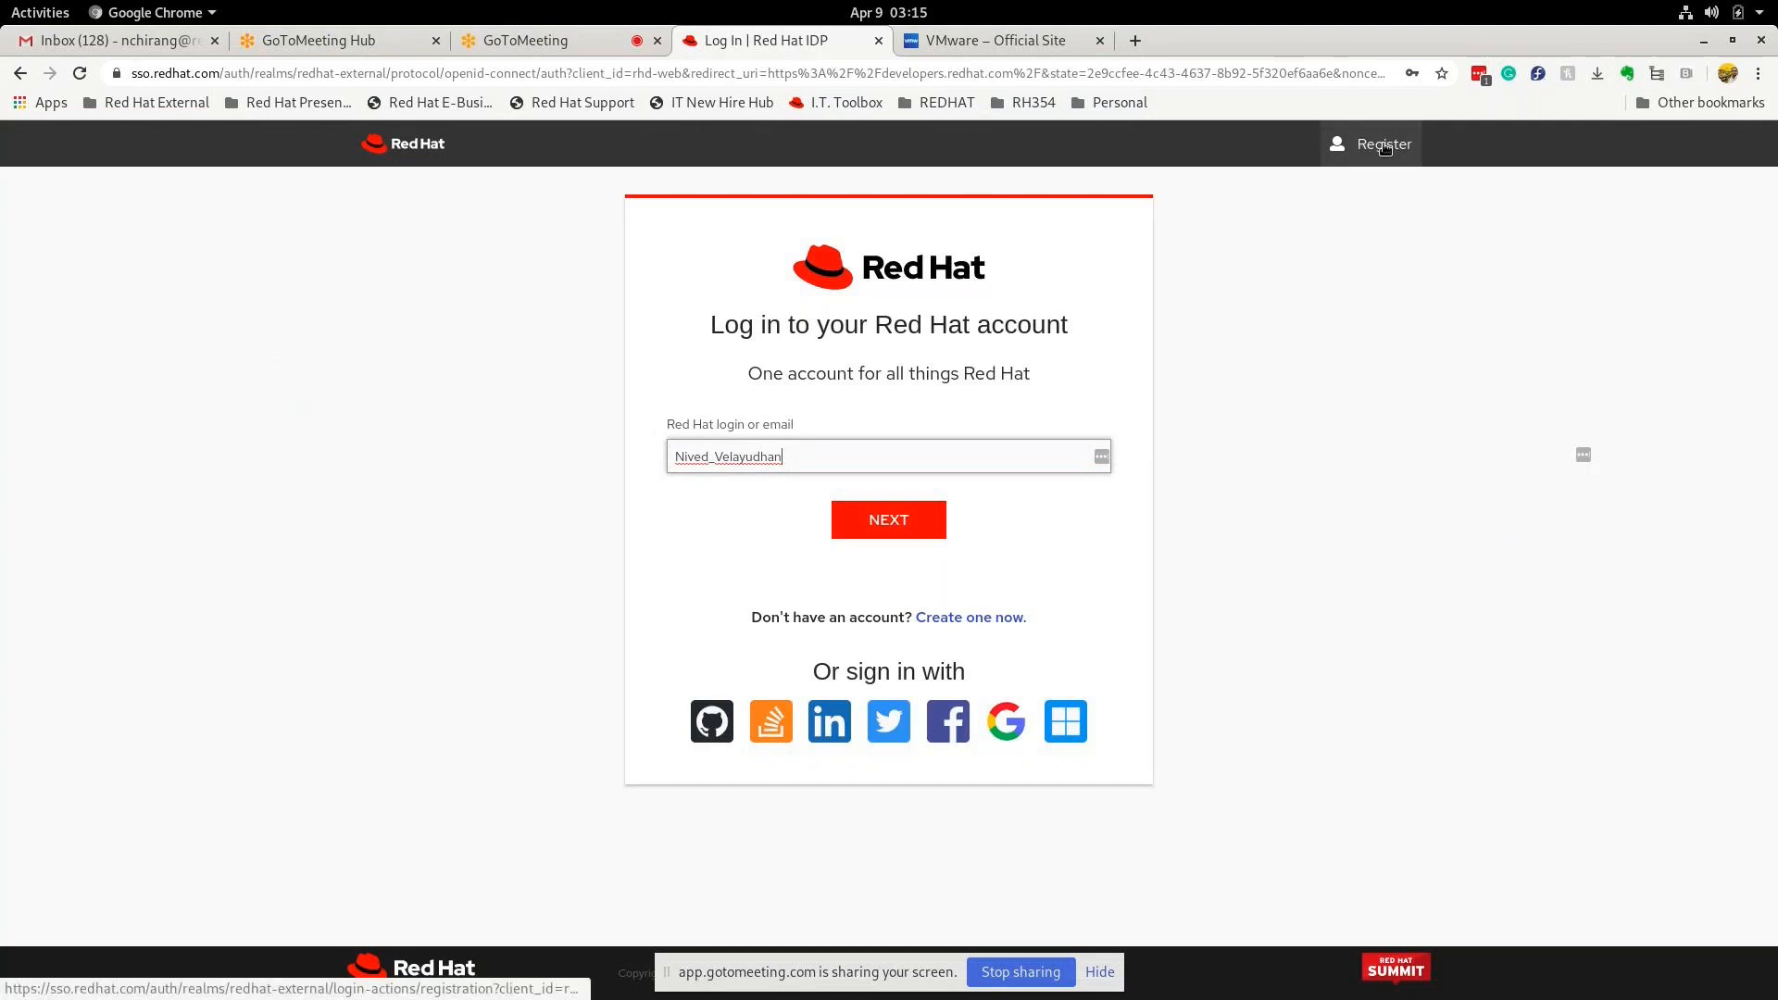
Sign in to the Red Hat account with the autofilled username and saved password
click(948, 620)
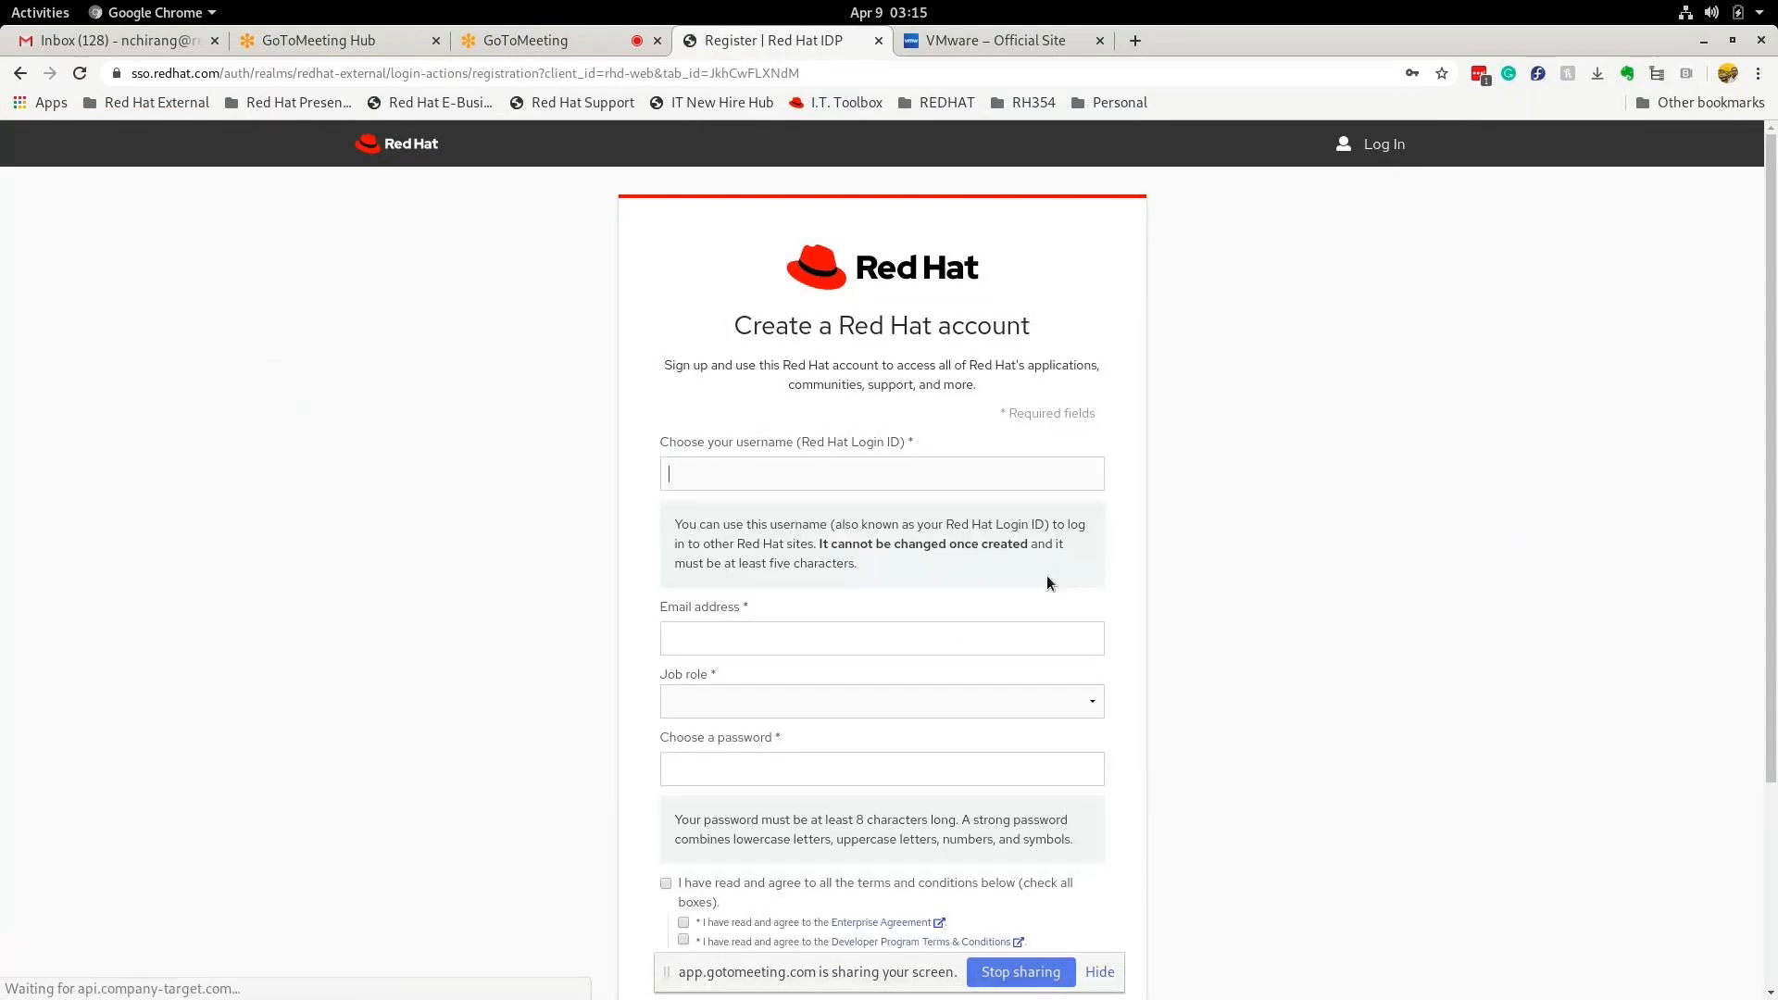
scroll(1131, 396, down, 3)
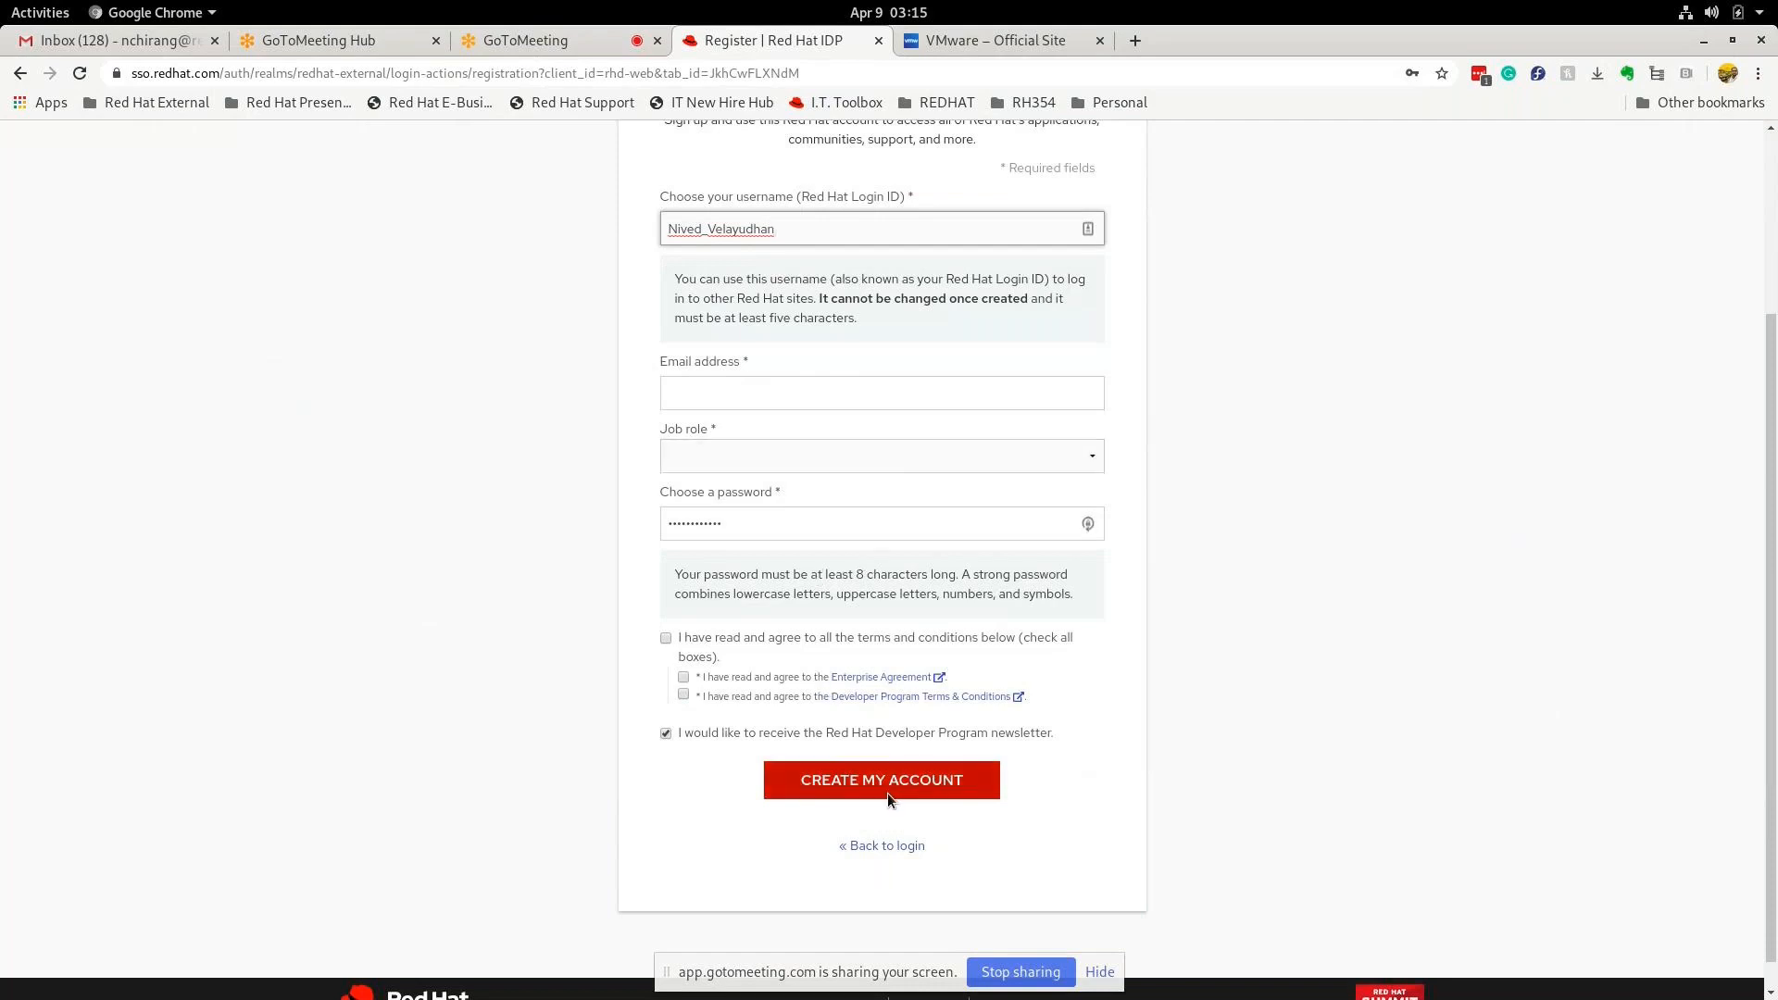
click(904, 848)
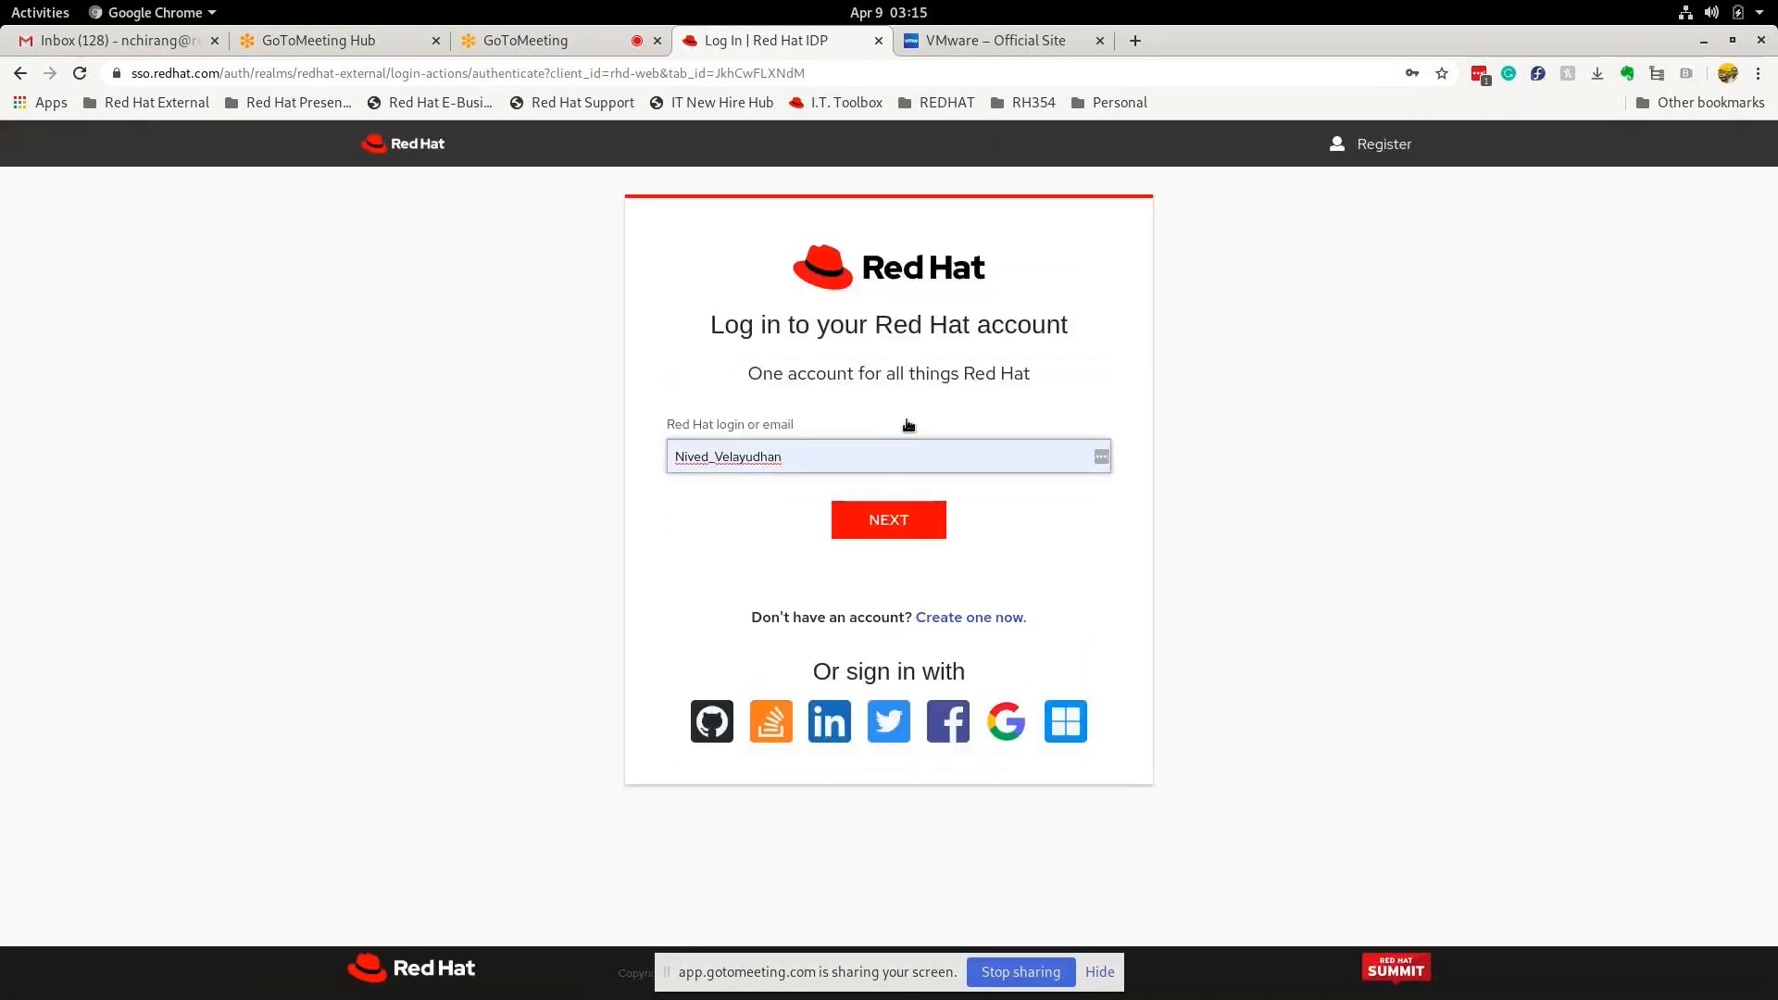
click(914, 519)
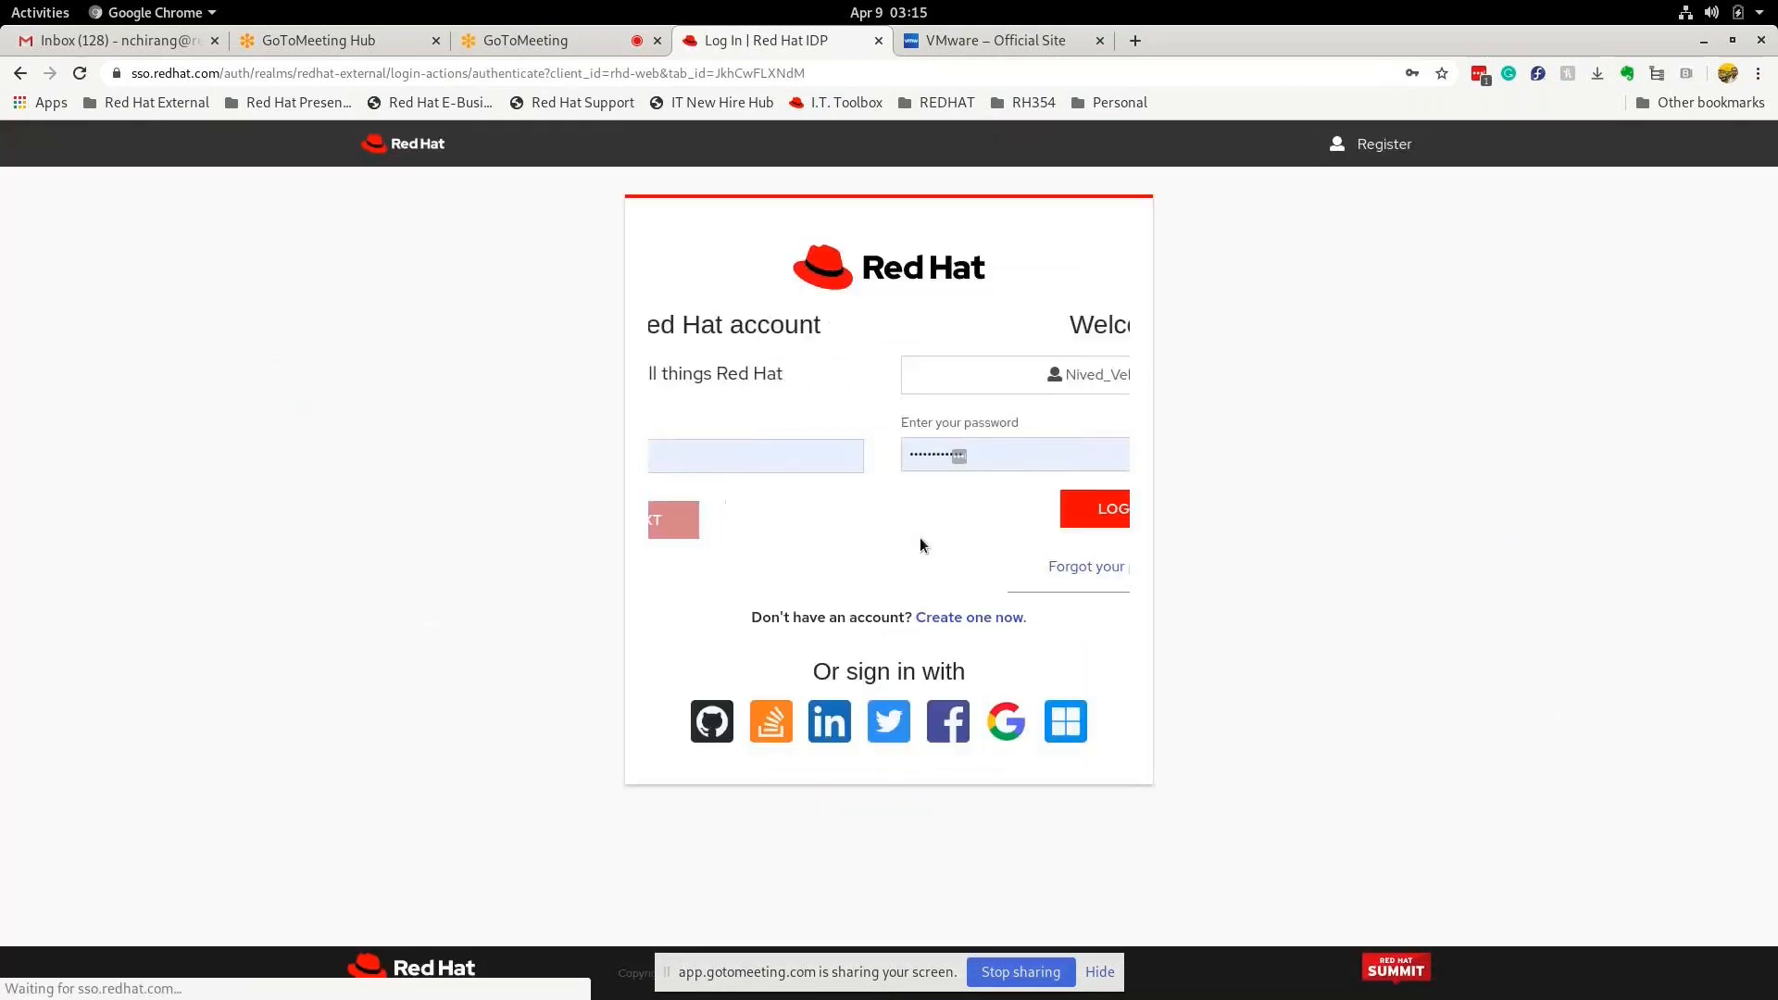
click(900, 508)
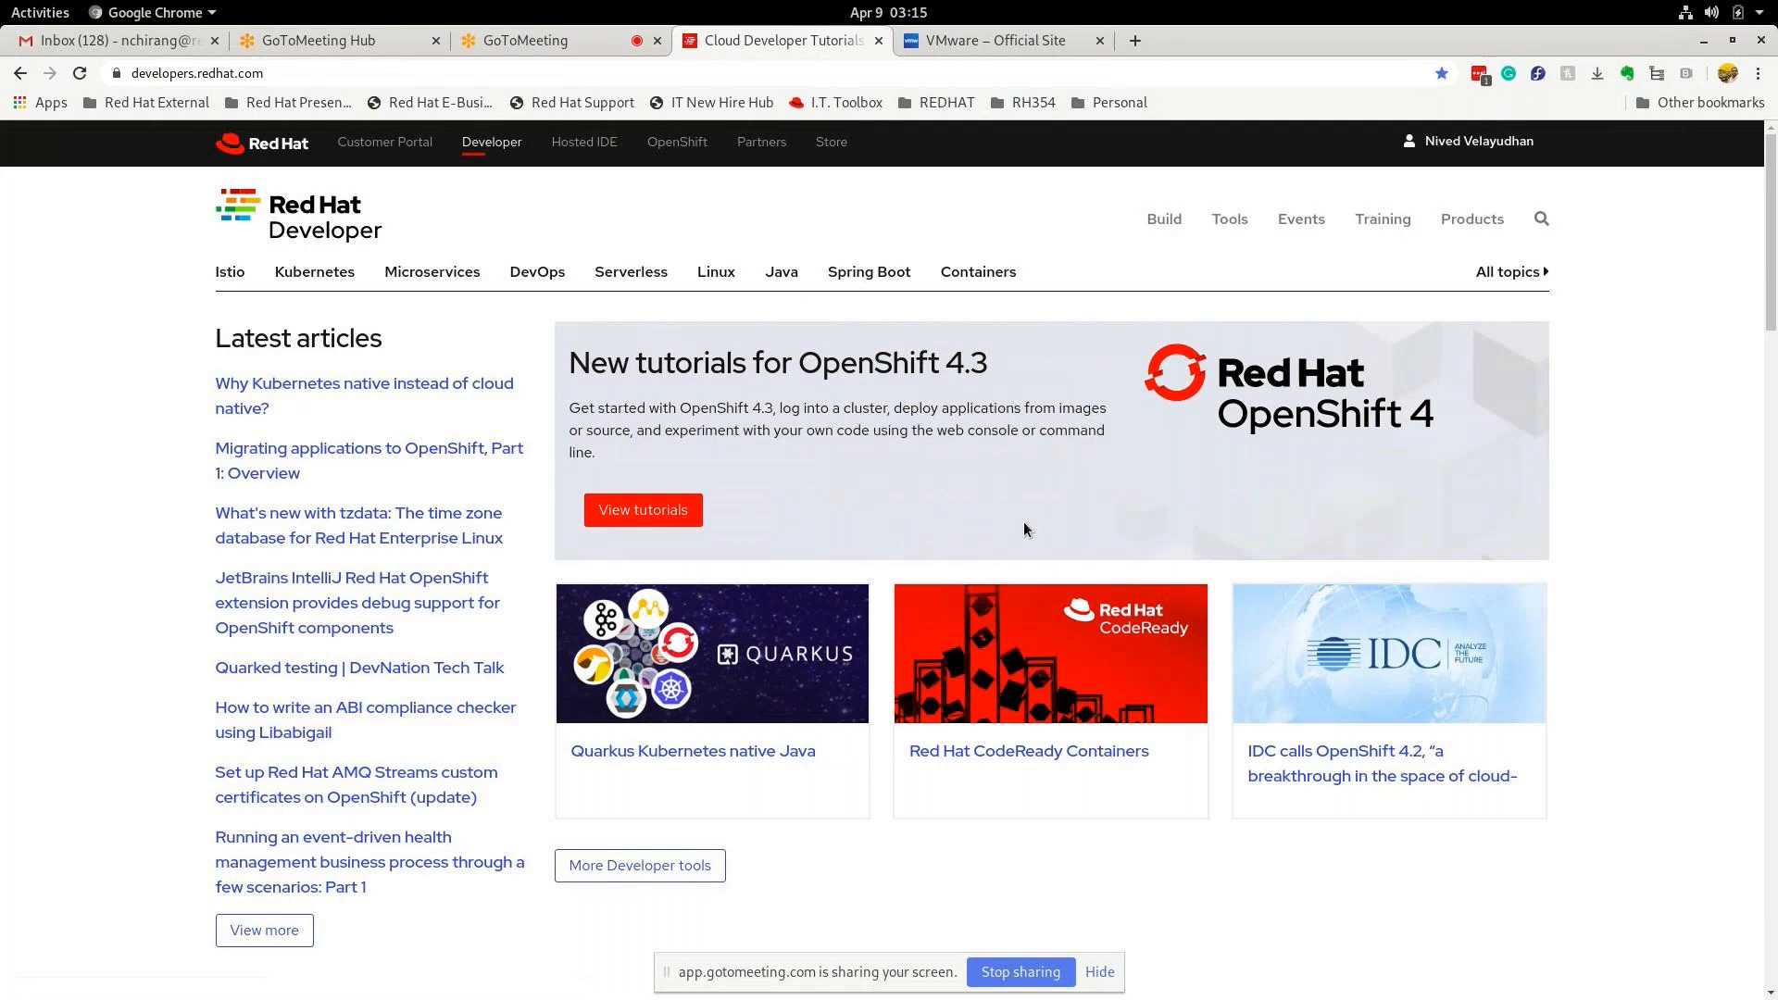
Reach the RHEL 8 download page, confirm the 6.7G rhel-8.0 ISO exists, then go to VMware's site
click(725, 279)
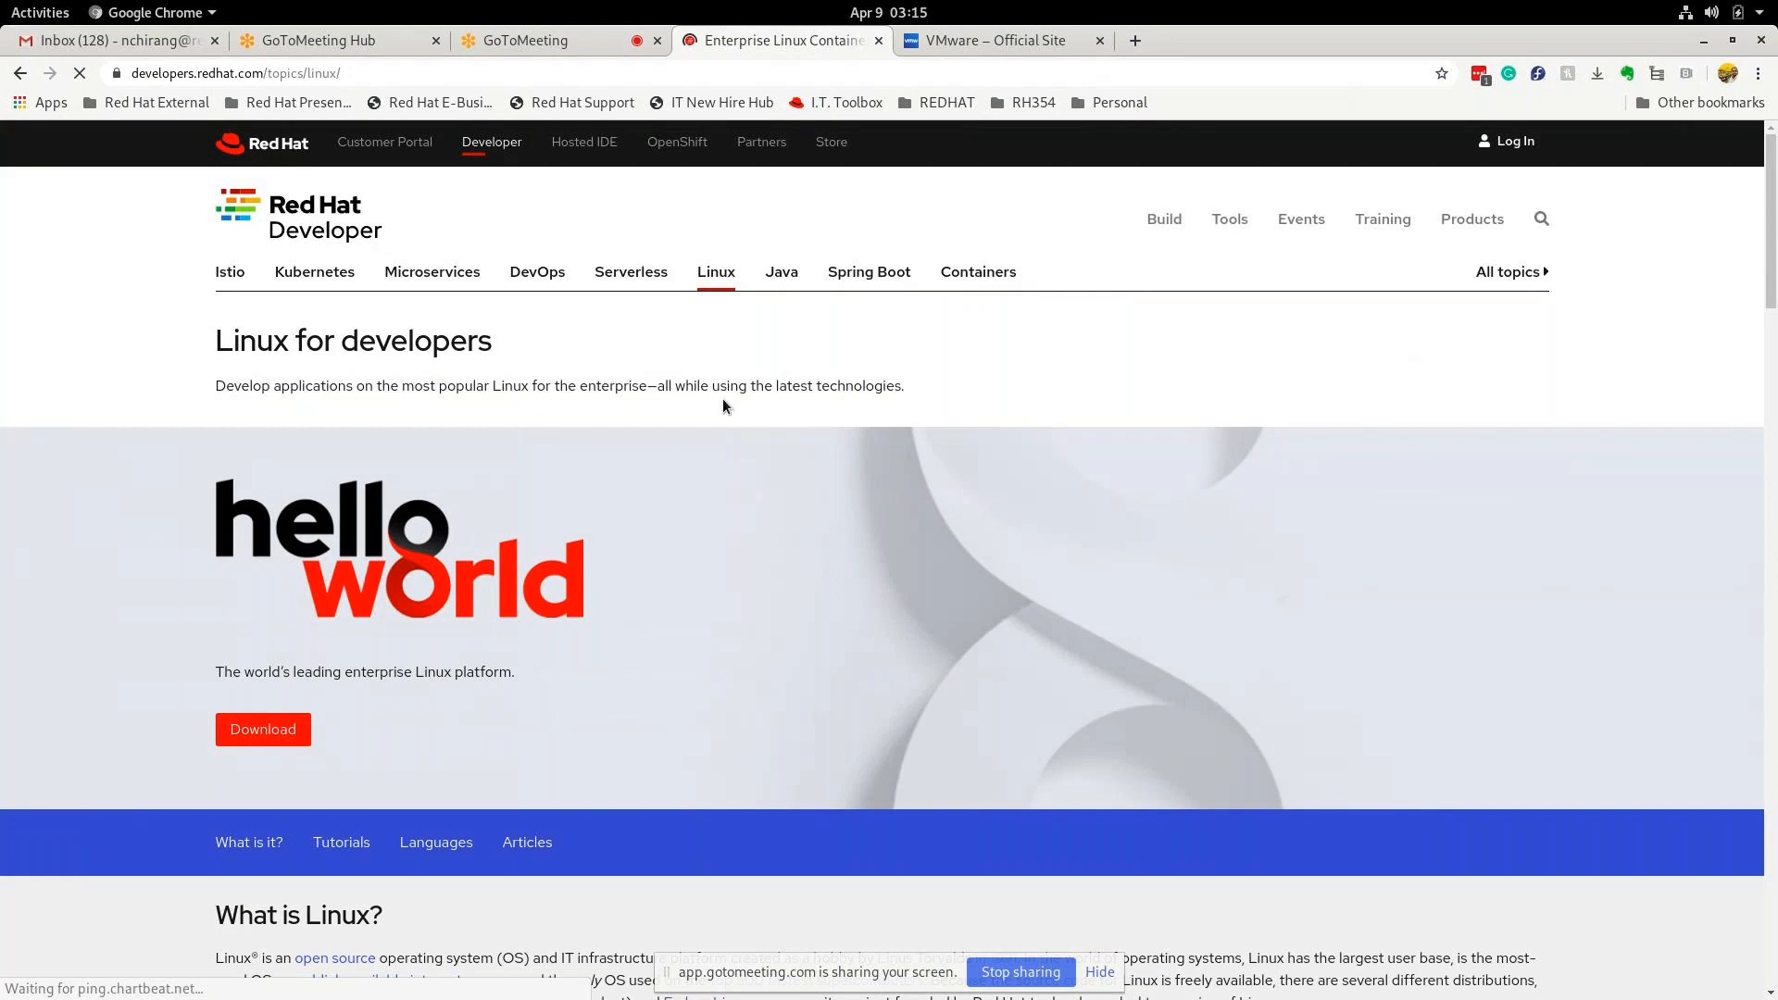
click(264, 730)
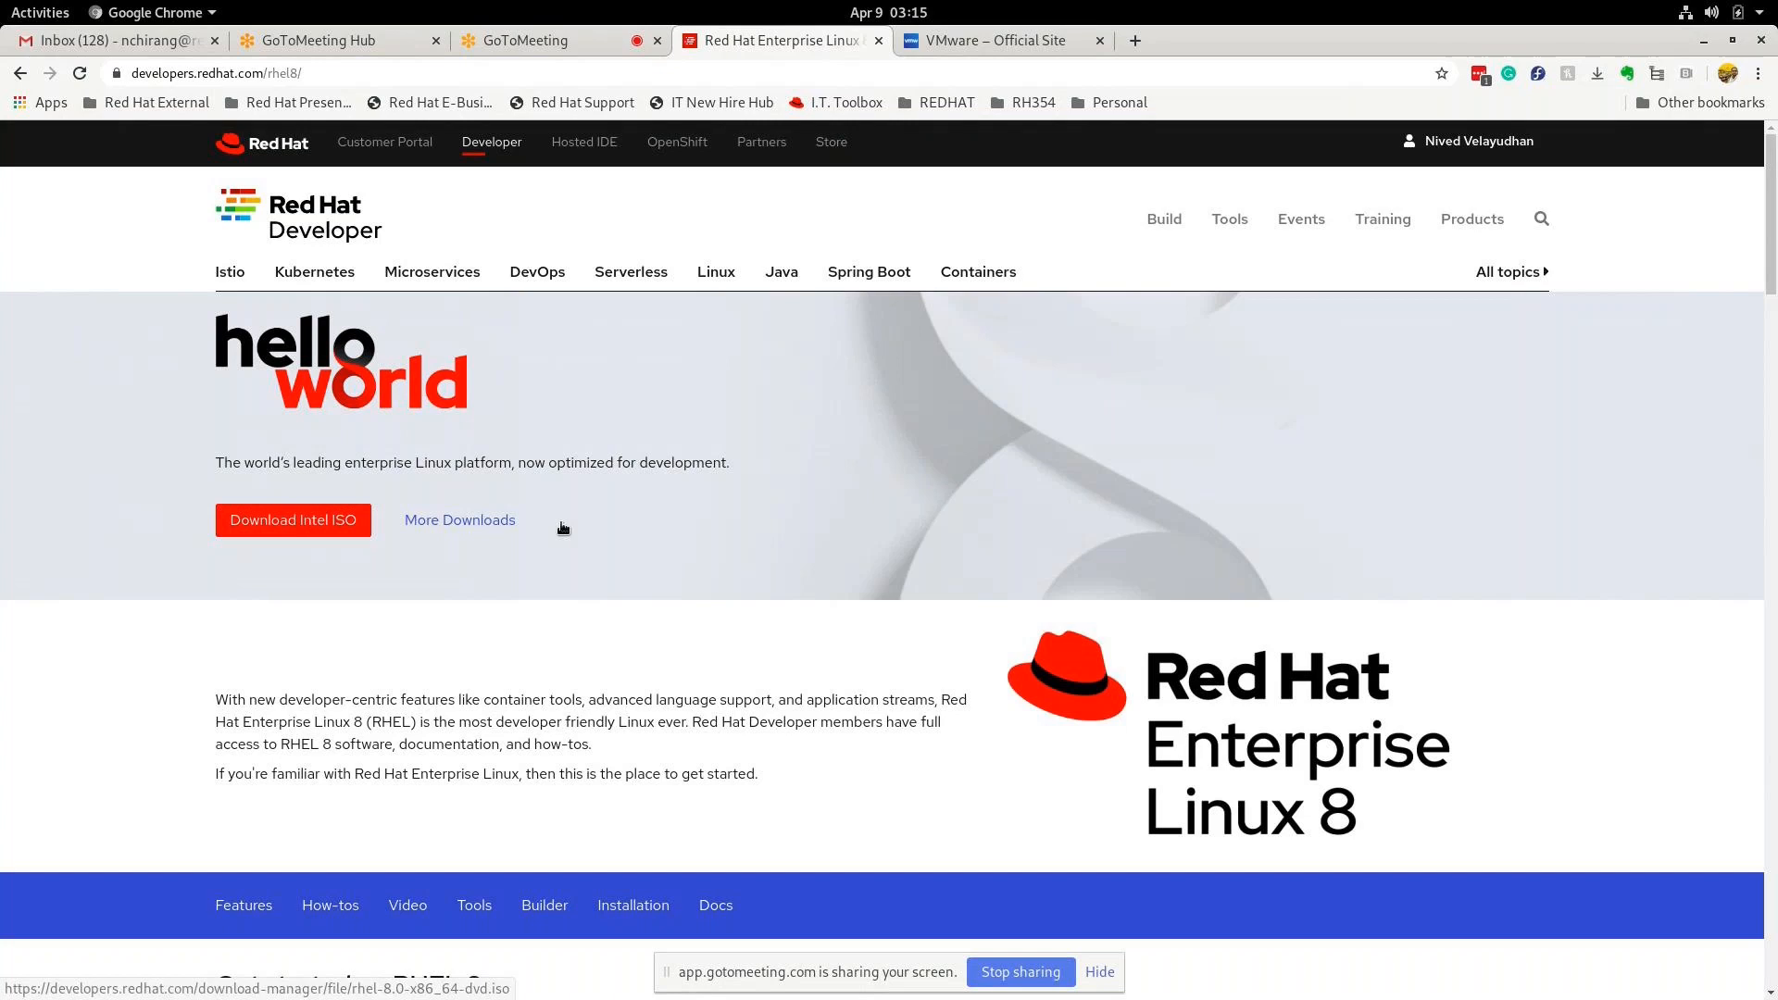
key(alt+Tab)
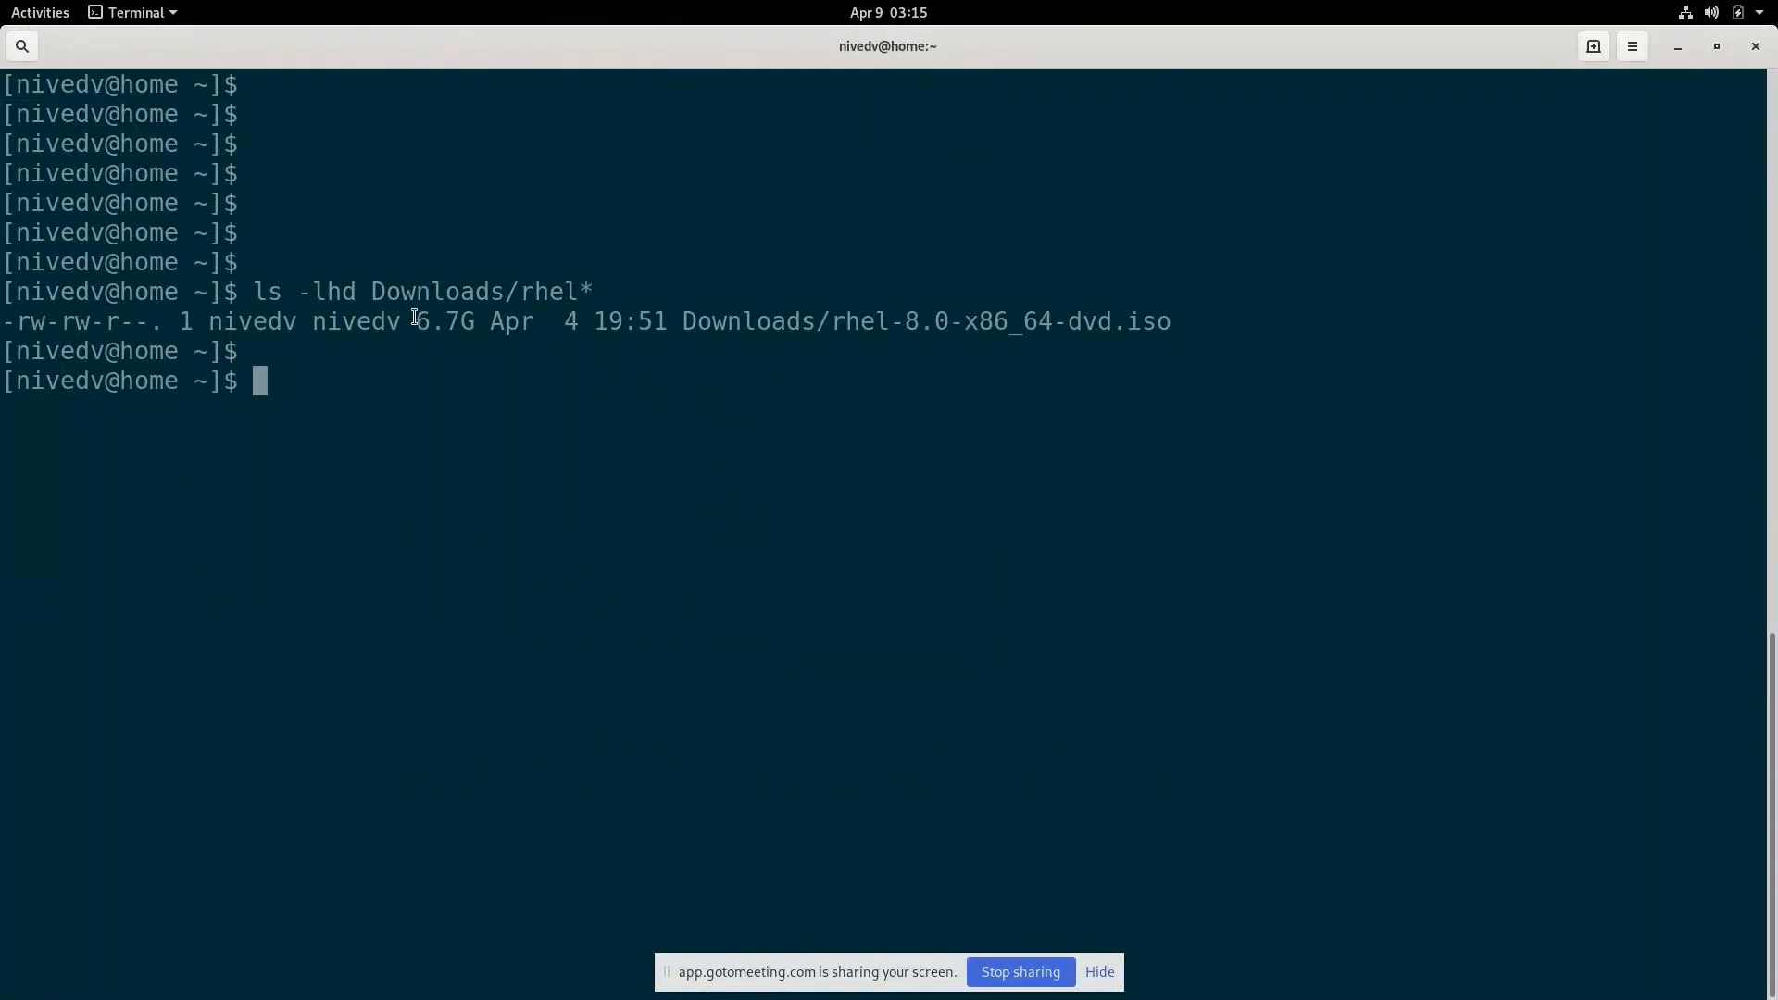
drag(414, 317, 475, 322)
click(495, 379)
key(alt+Tab)
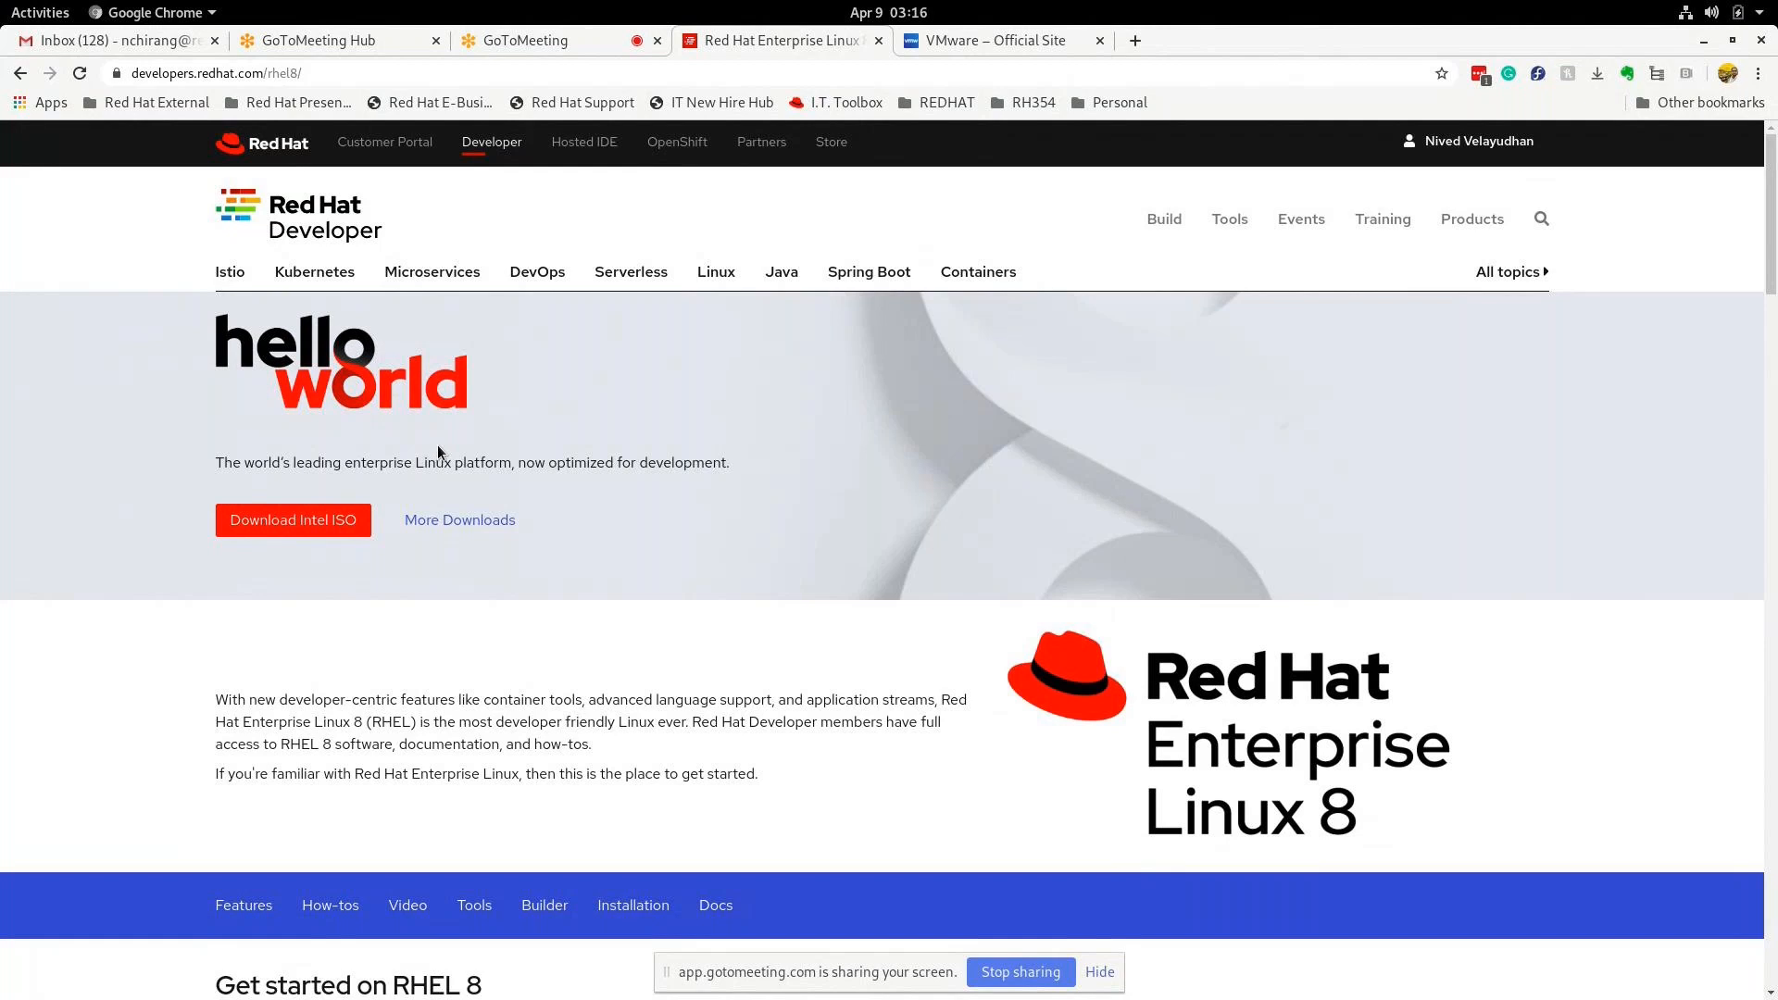
click(983, 39)
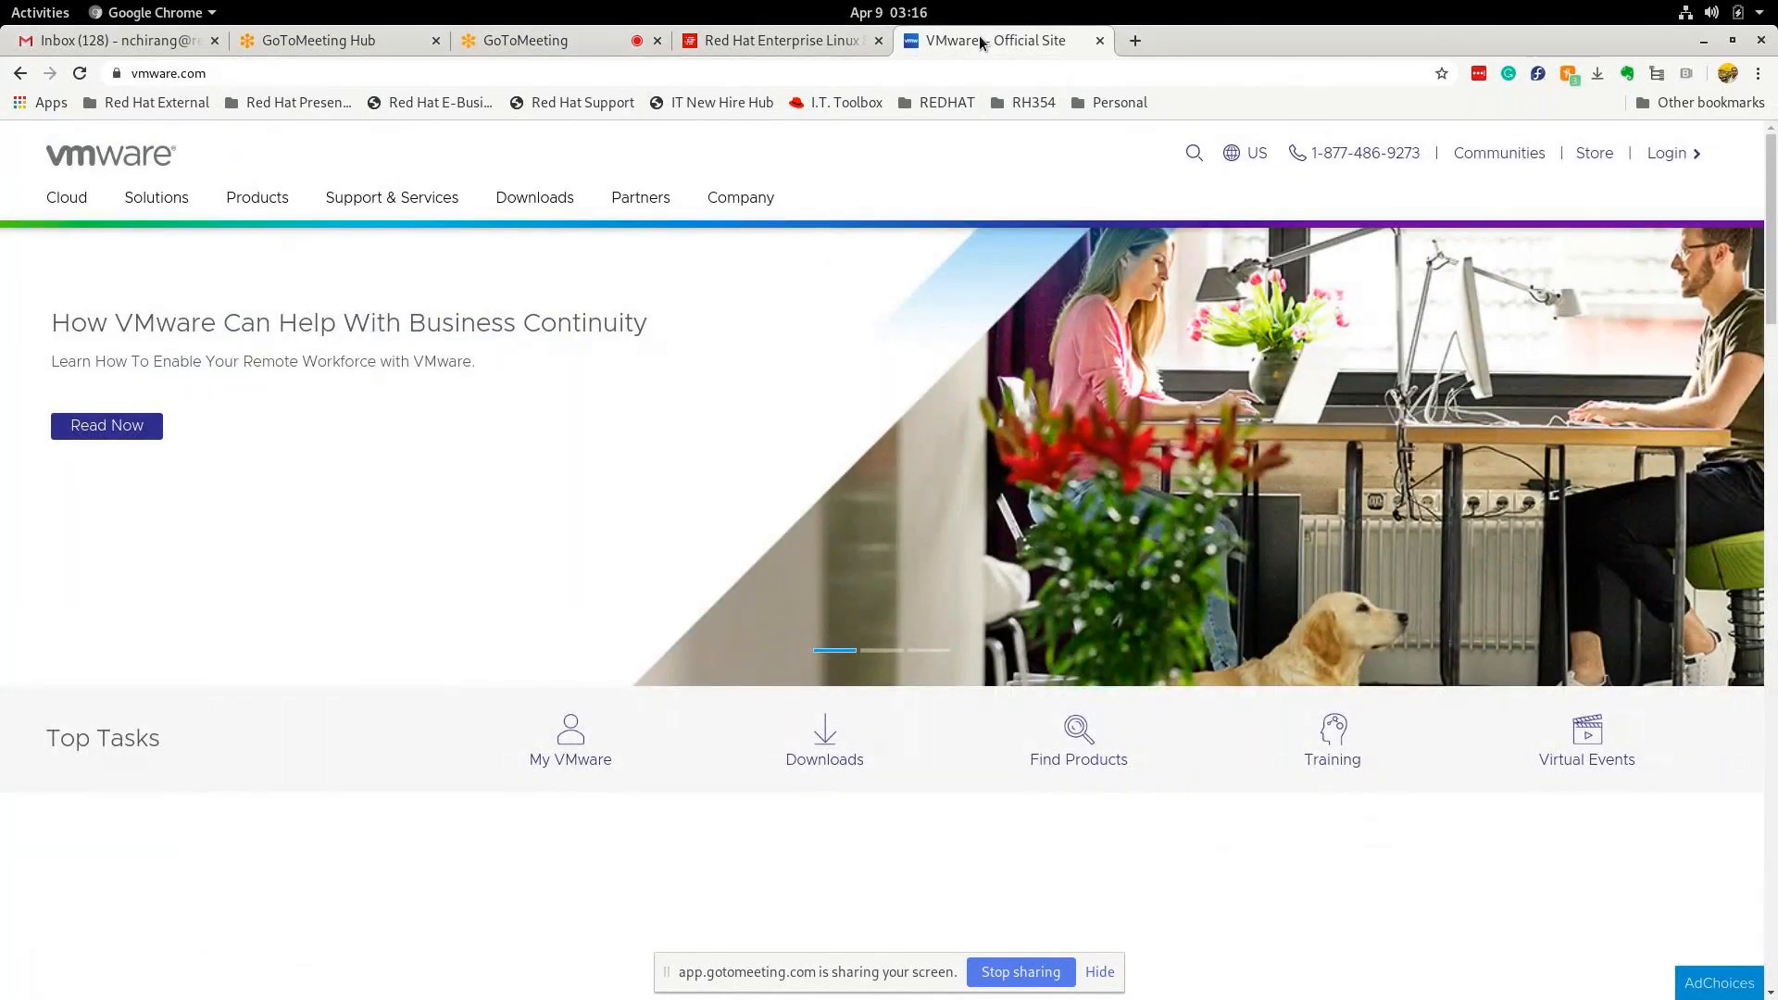
Navigate Products > Personal Desktop > Workstation Player to its 15.5.2 download page
click(256, 198)
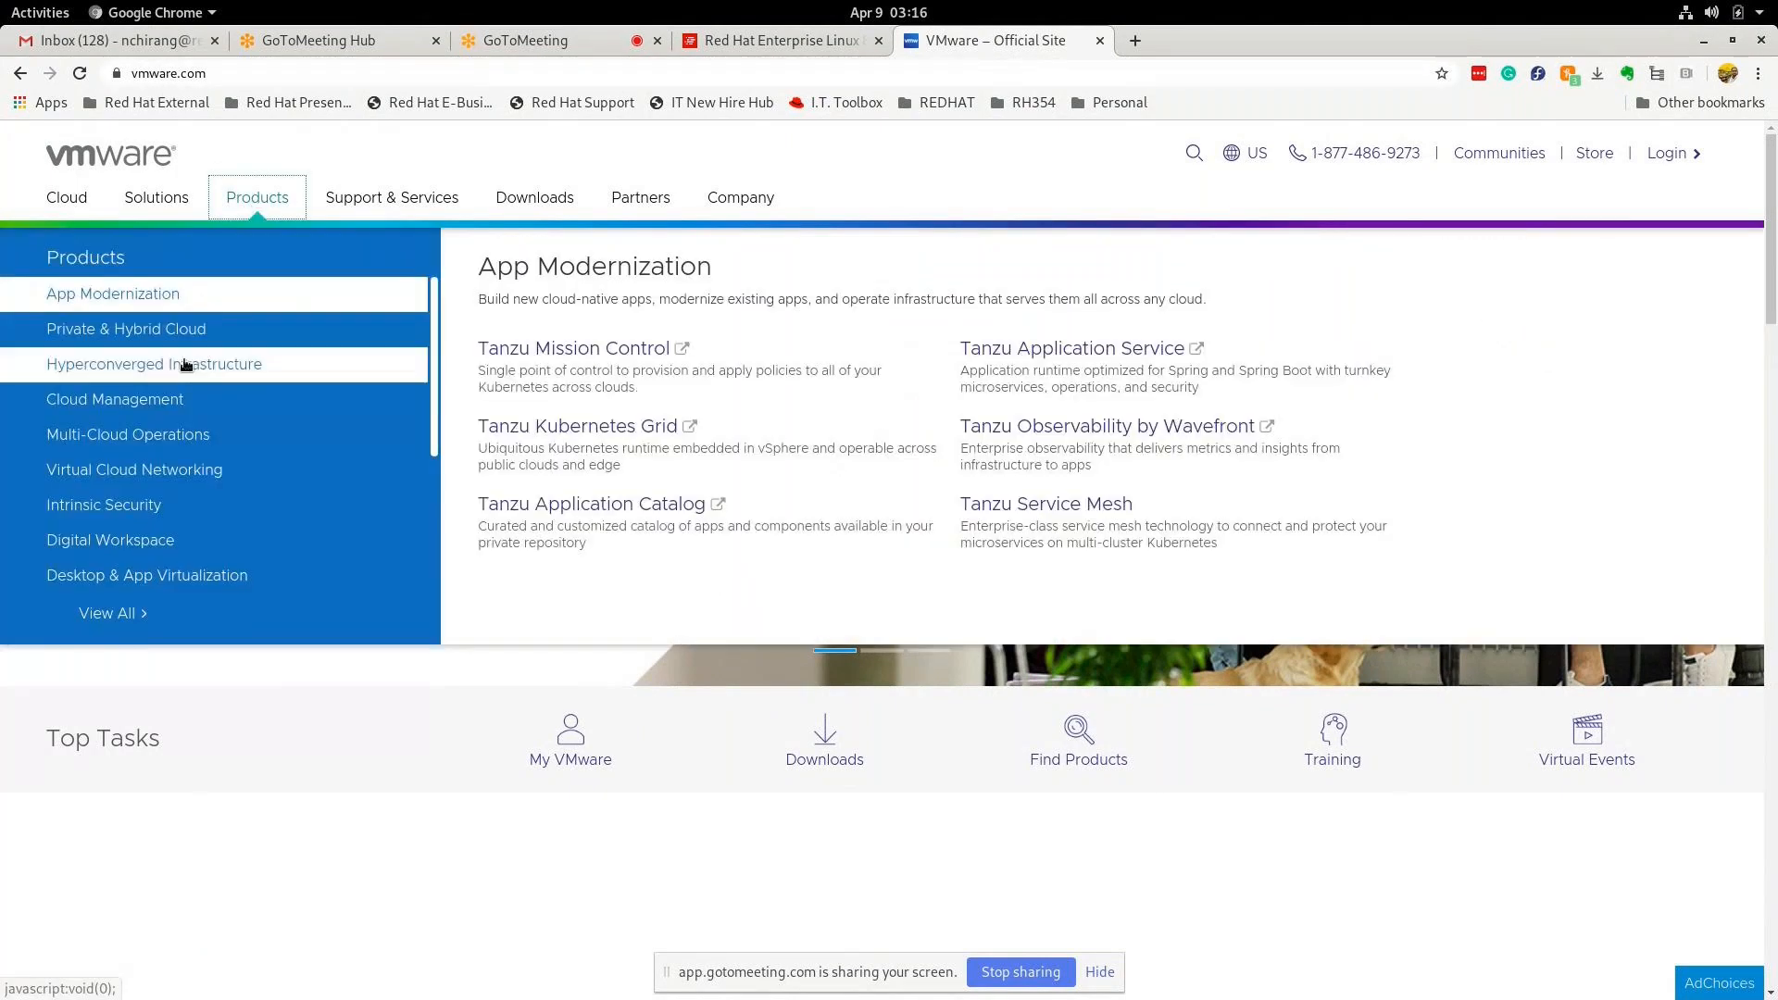
scroll(213, 394, down, 3)
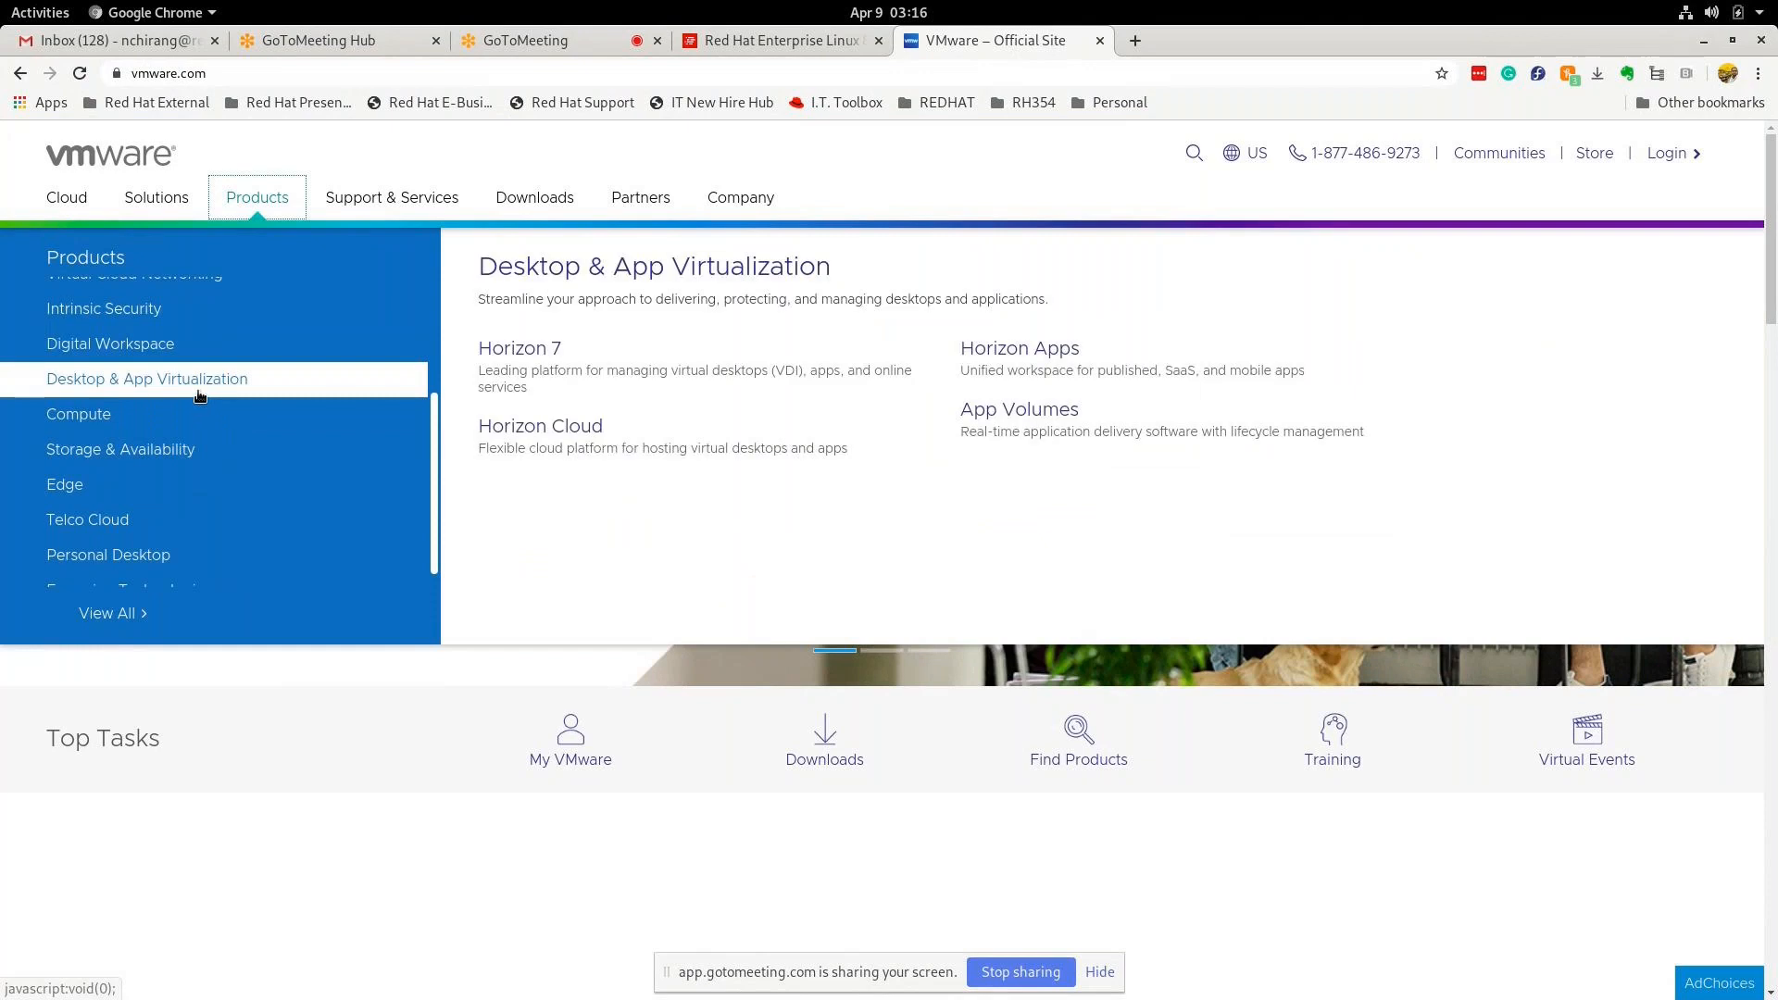
scroll(199, 396, down, 1)
mouse_move(139, 533)
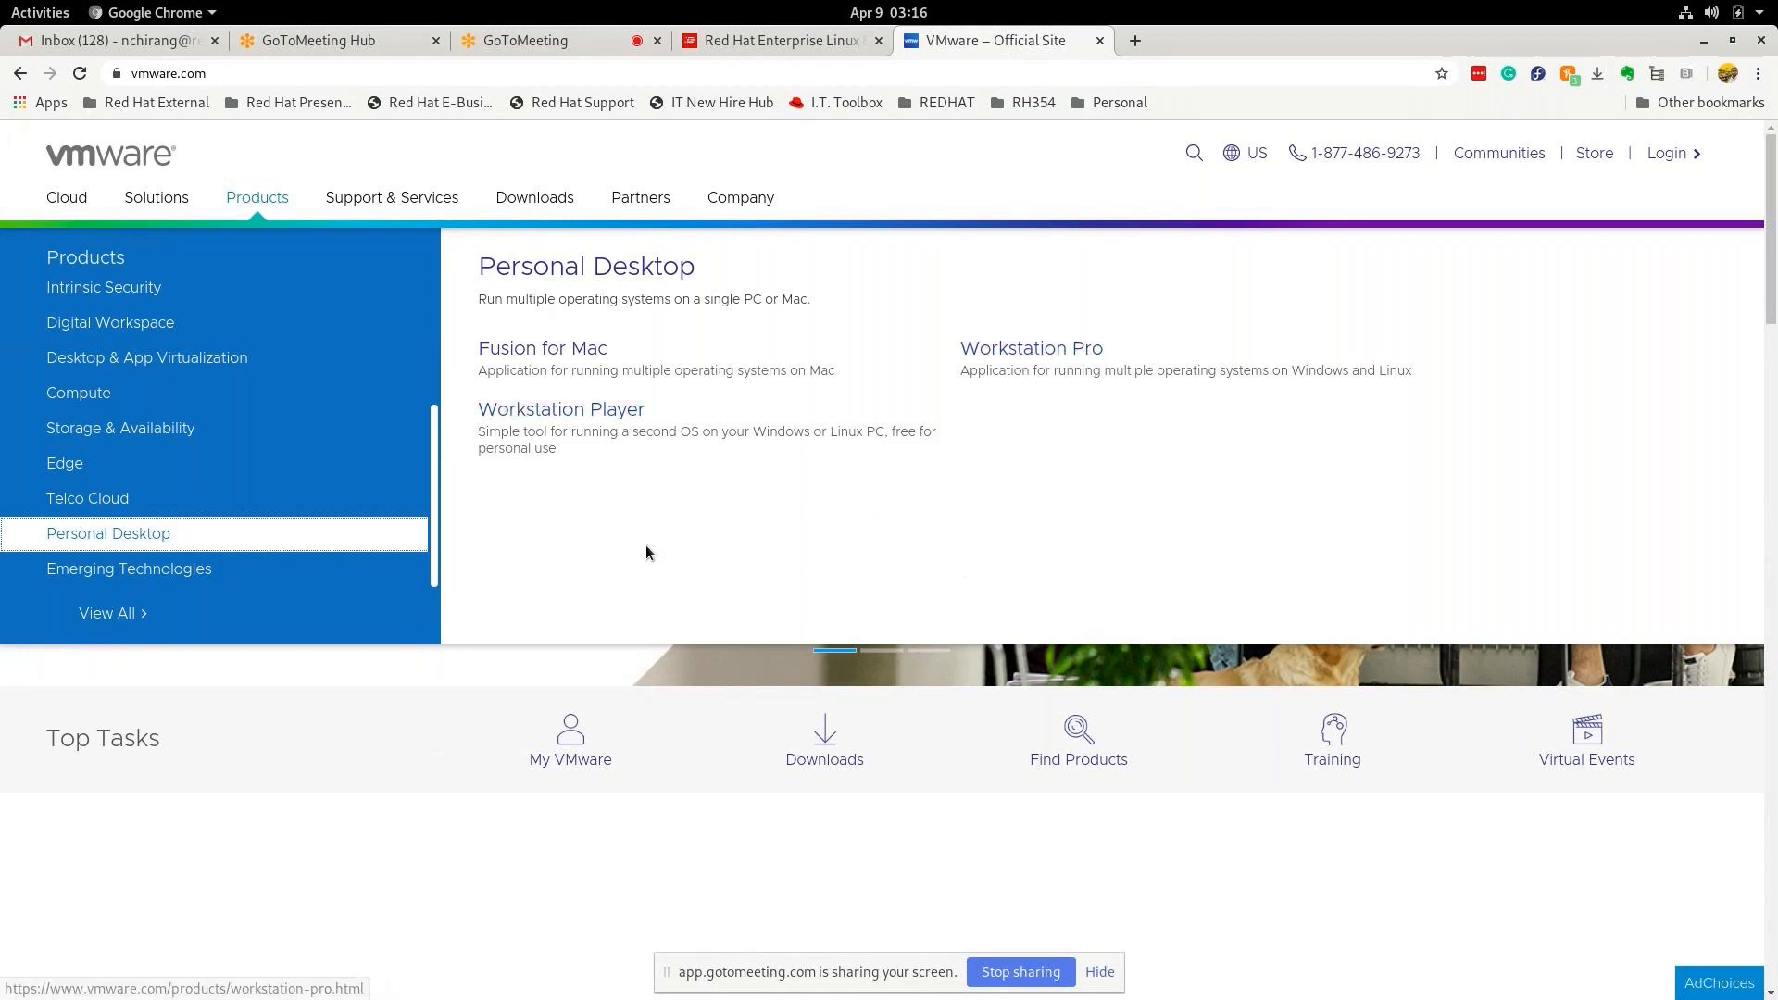
click(564, 410)
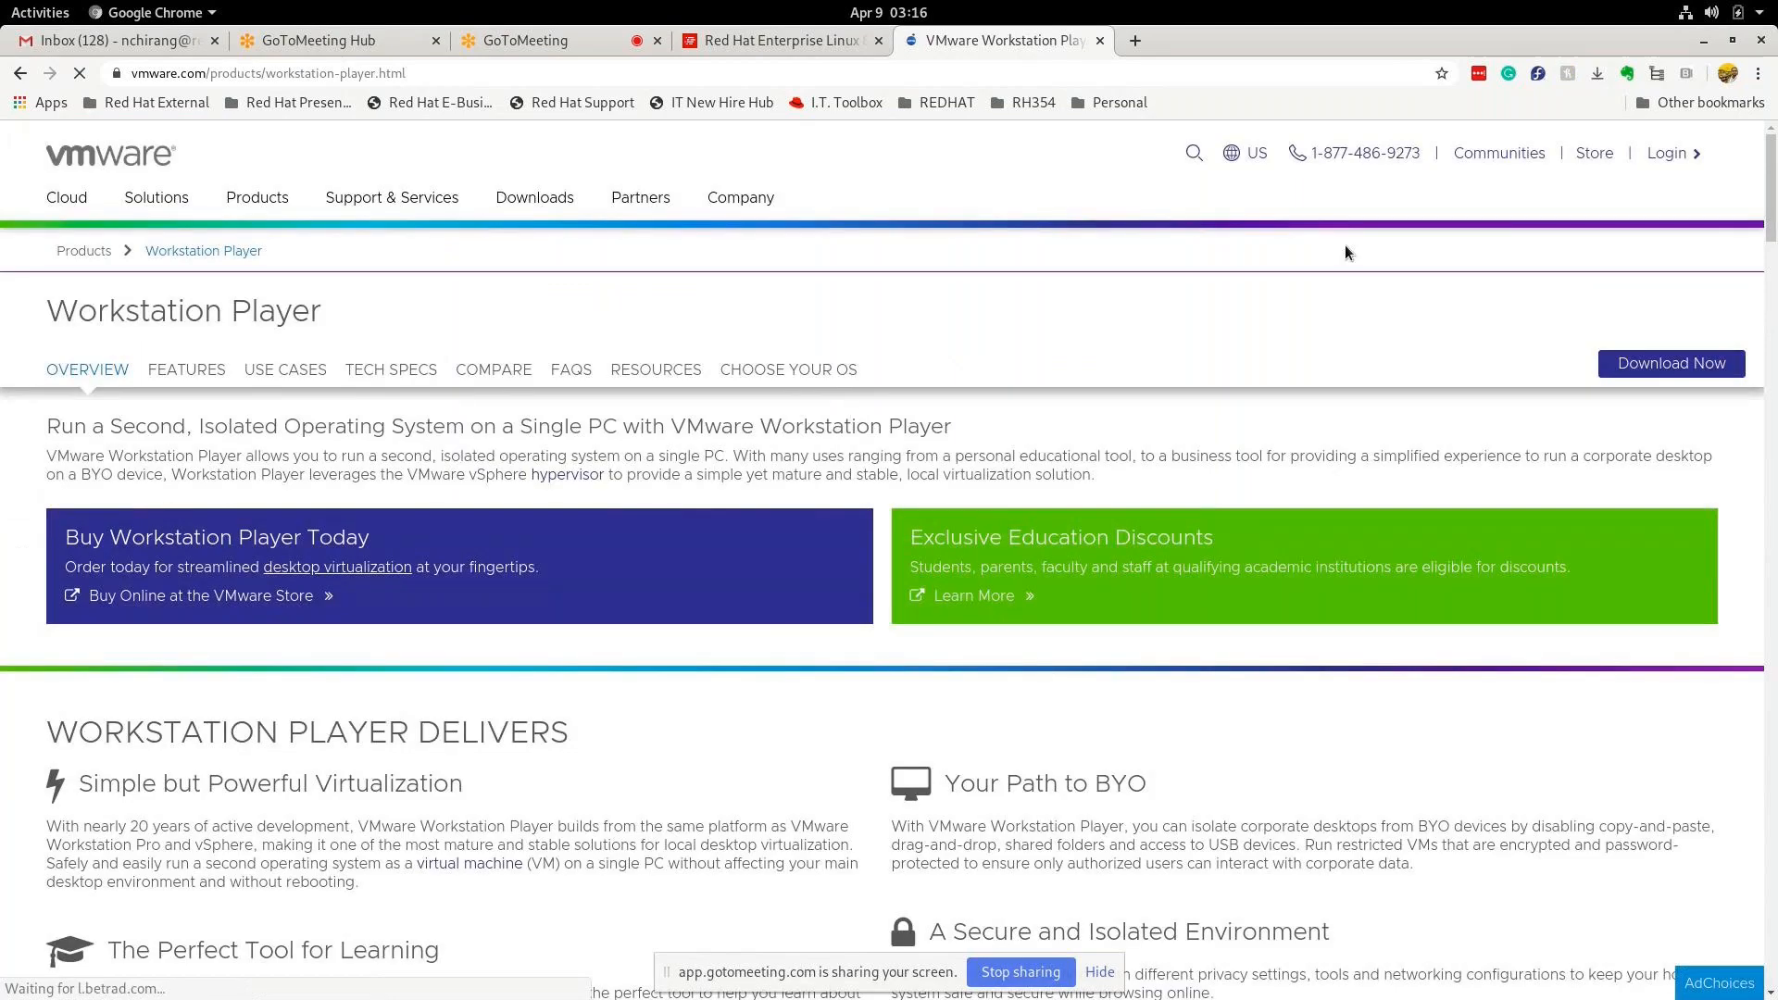
click(1690, 372)
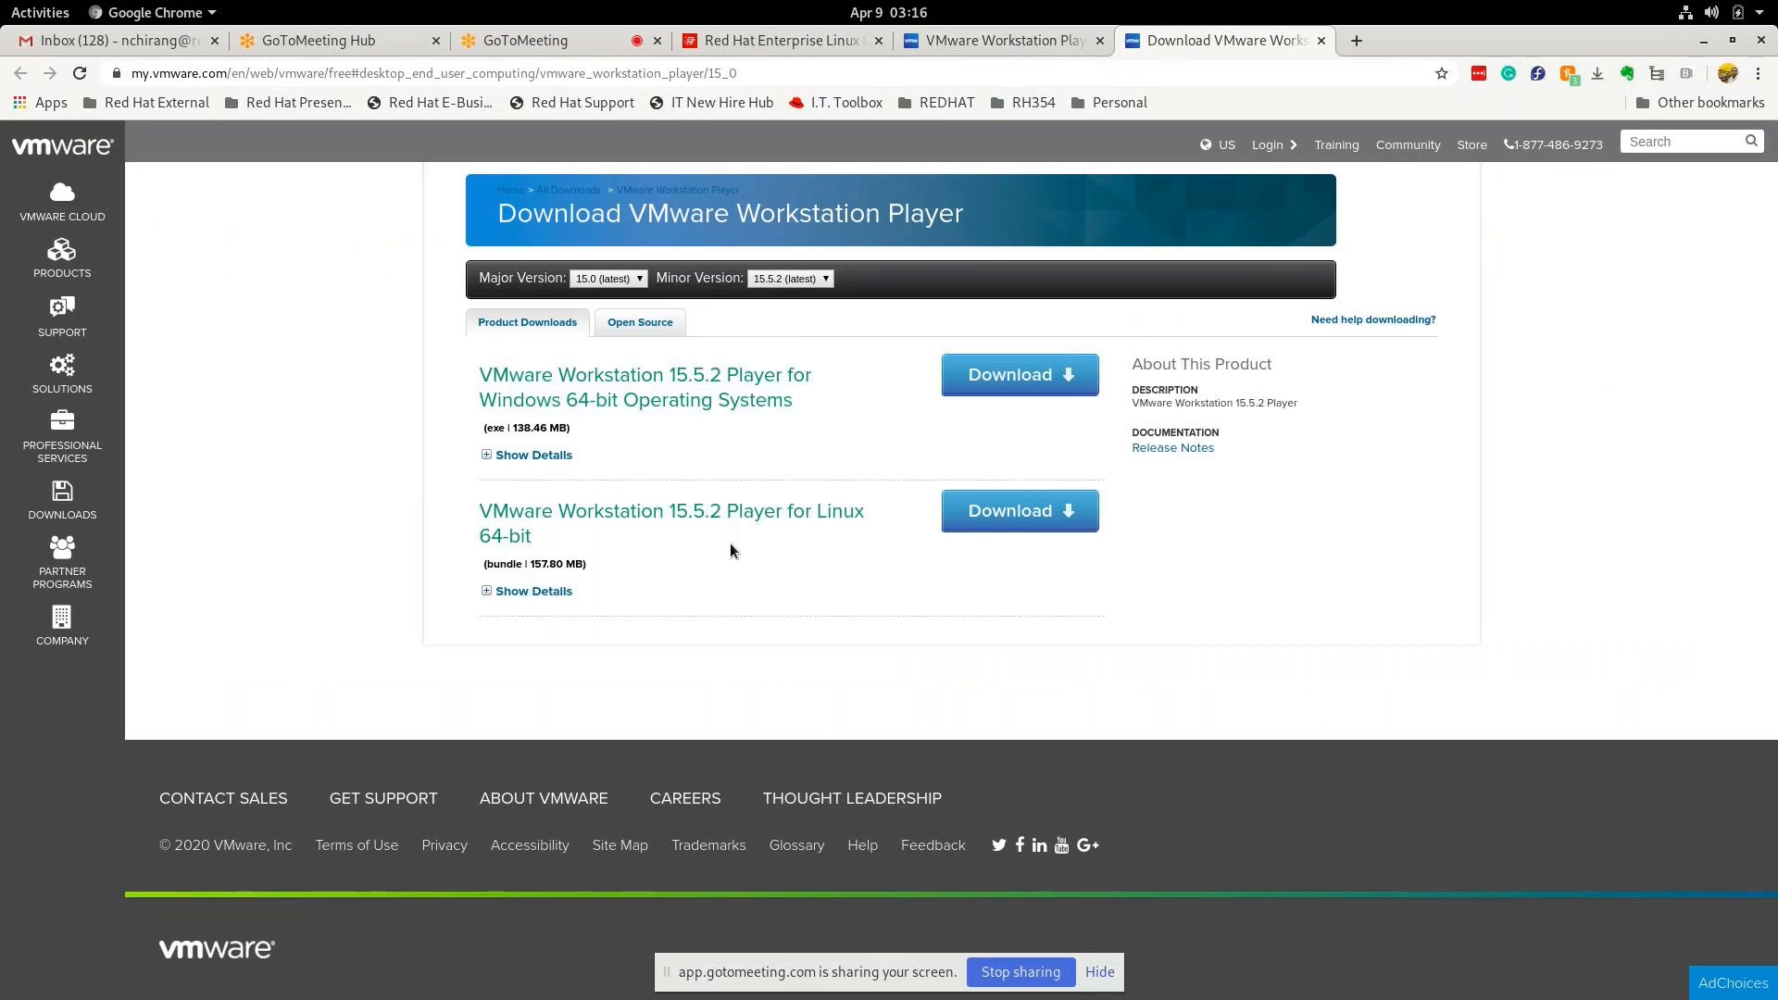
Run cat /etc/redhat-release in the terminal to show Fedora release 30
key(alt+Tab)
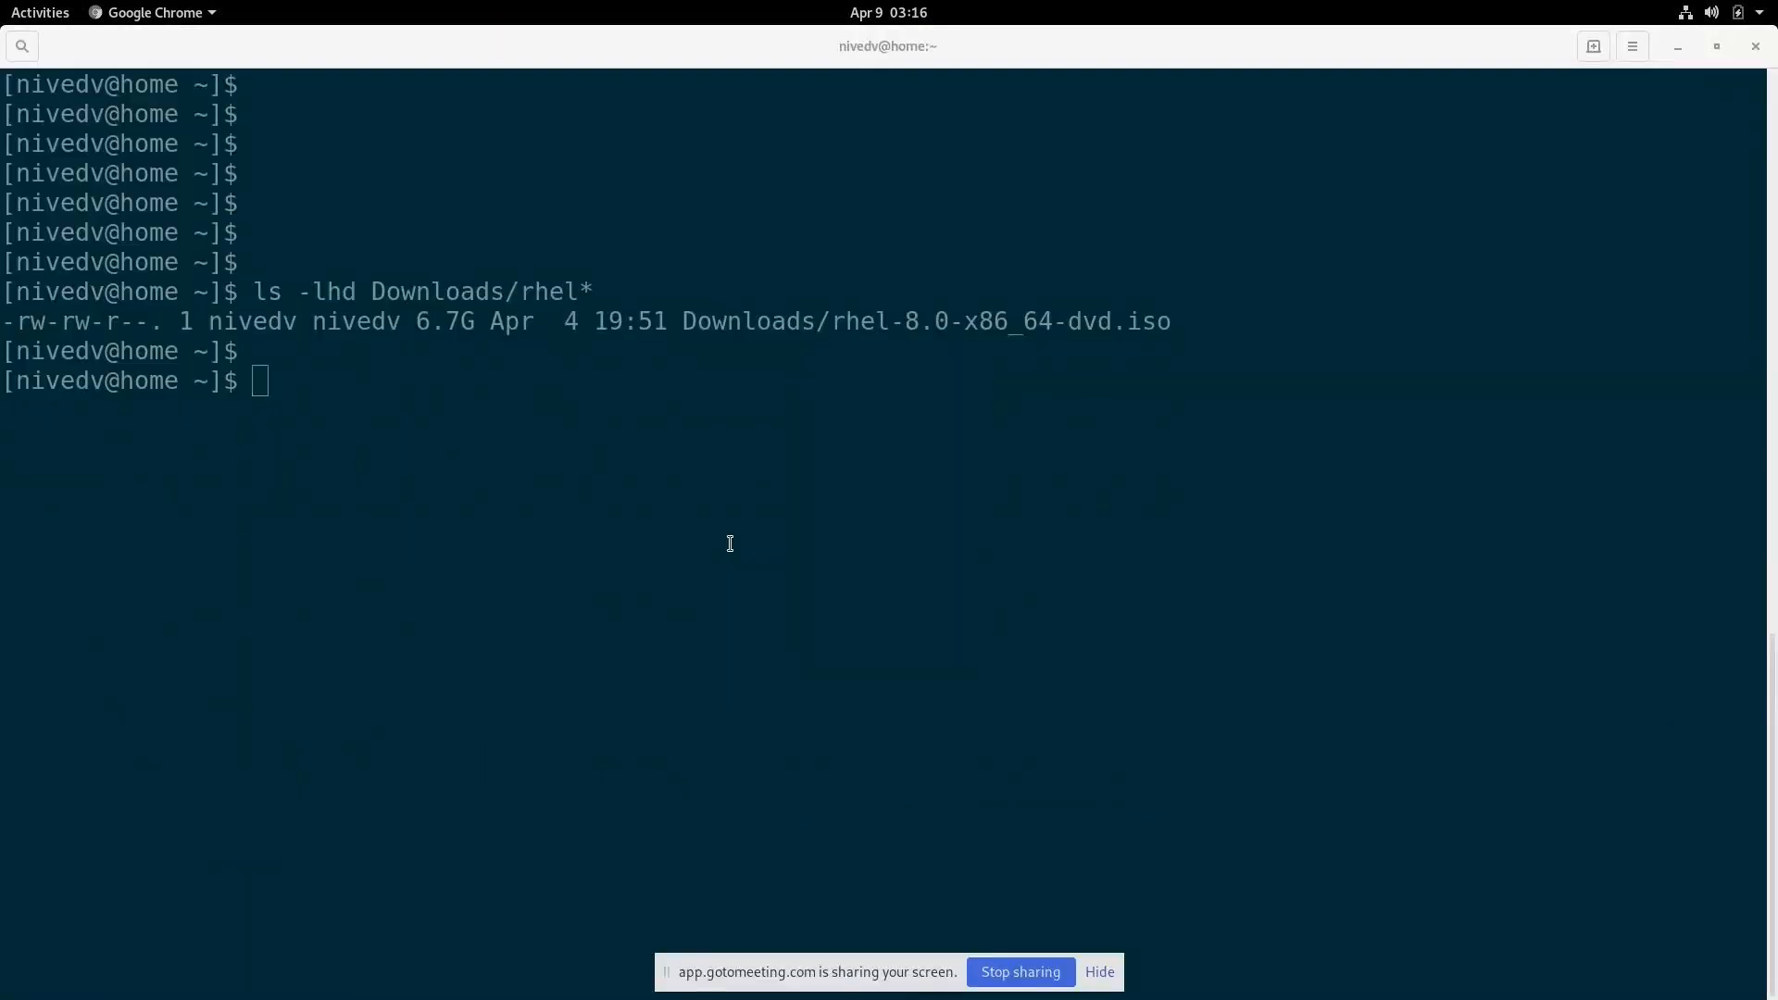
key(Return)
text(cat /etc/red)
key(Tab)
text(r)
key(Tab)
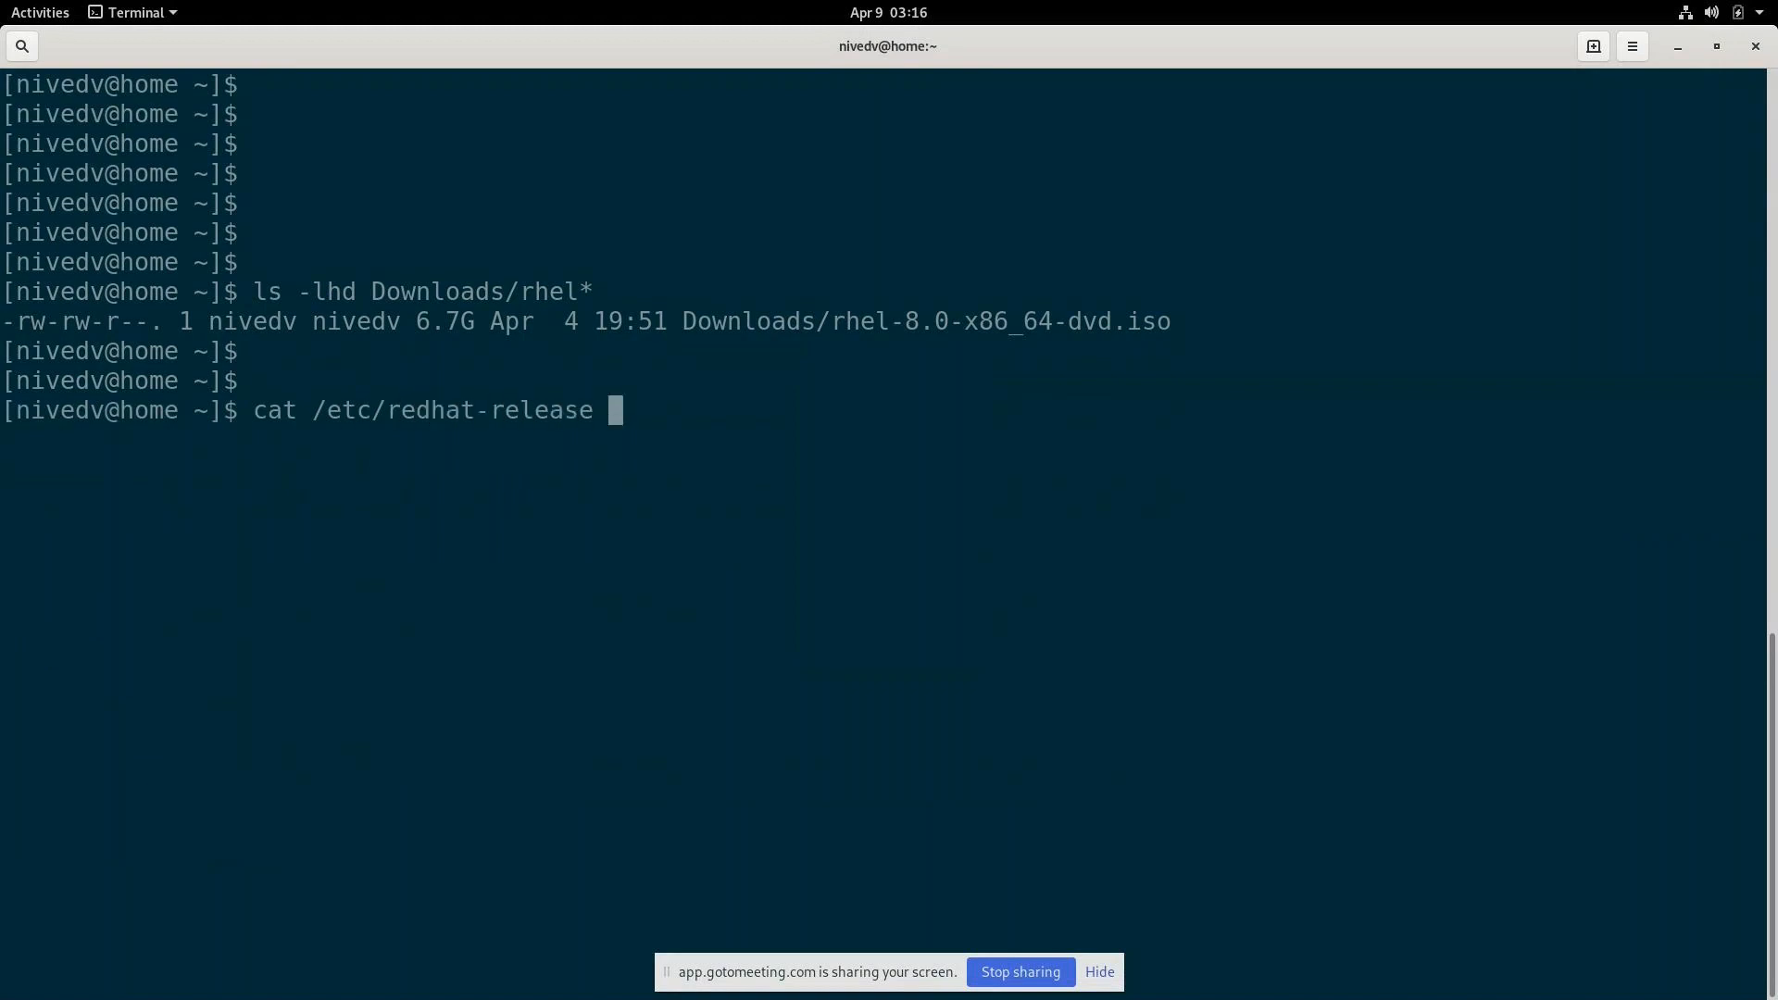
key(Return)
key(Return)
key(Return)
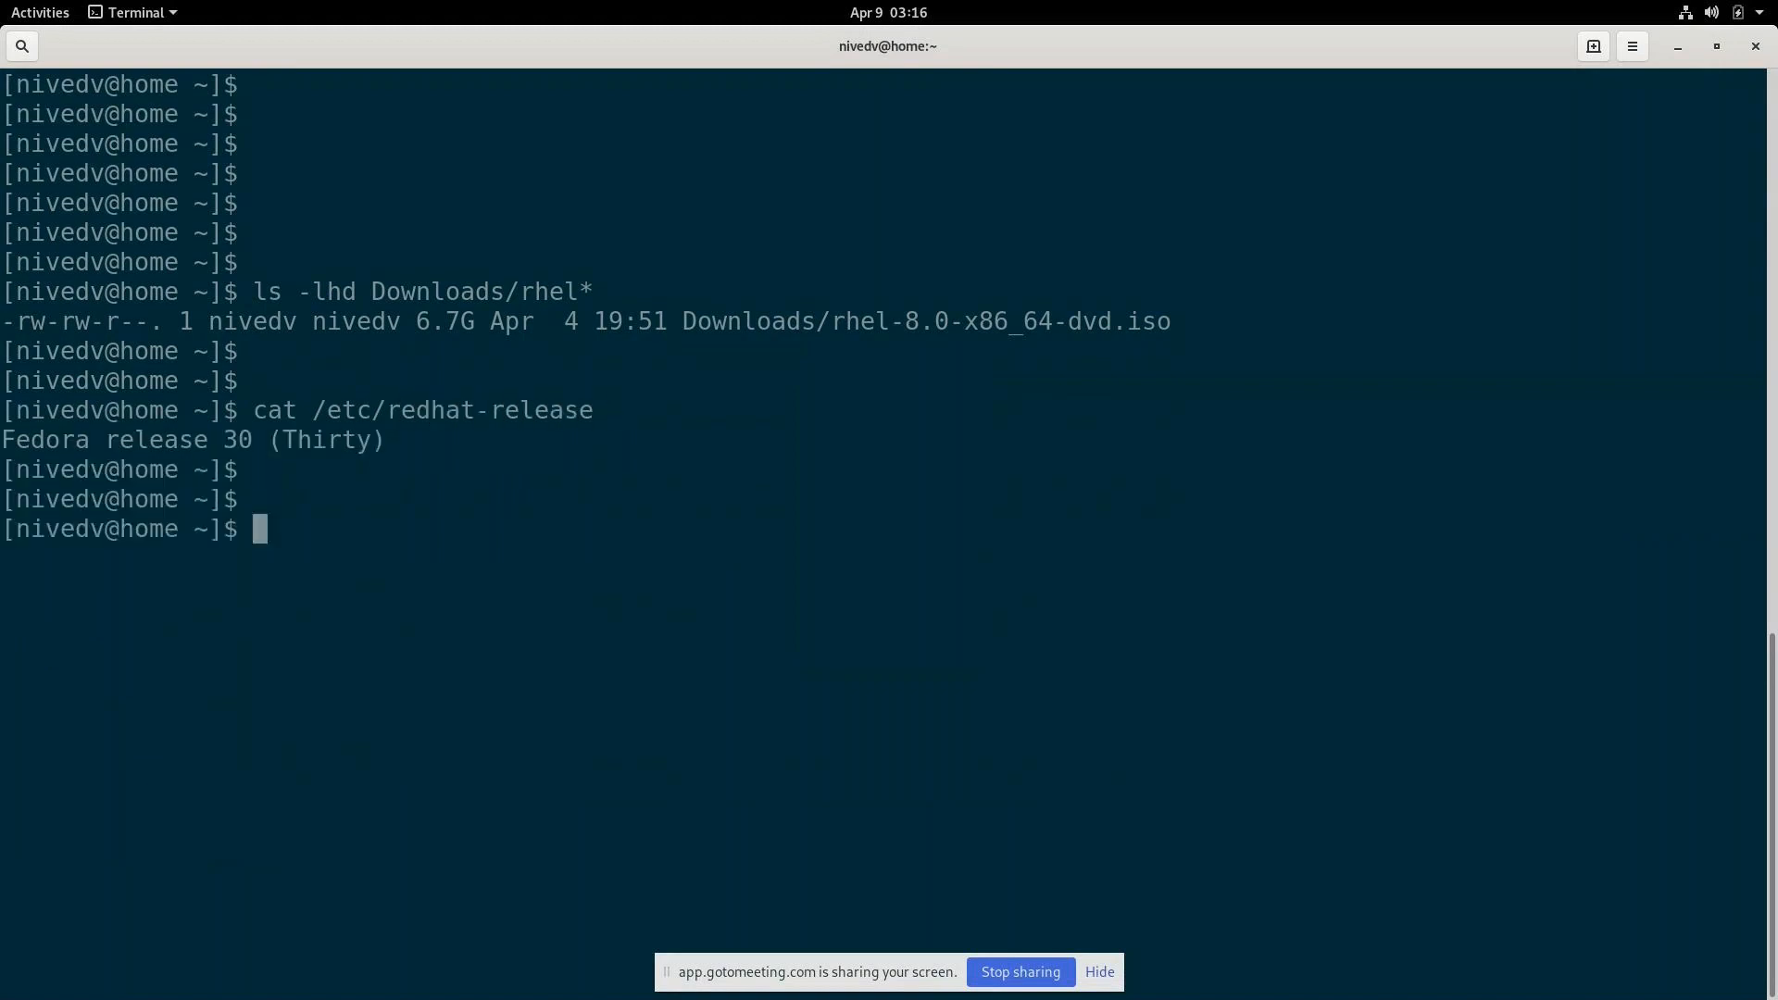
List the downloaded VMware bundle with ls -lhd, showing its 512M size
key(alt+Tab)
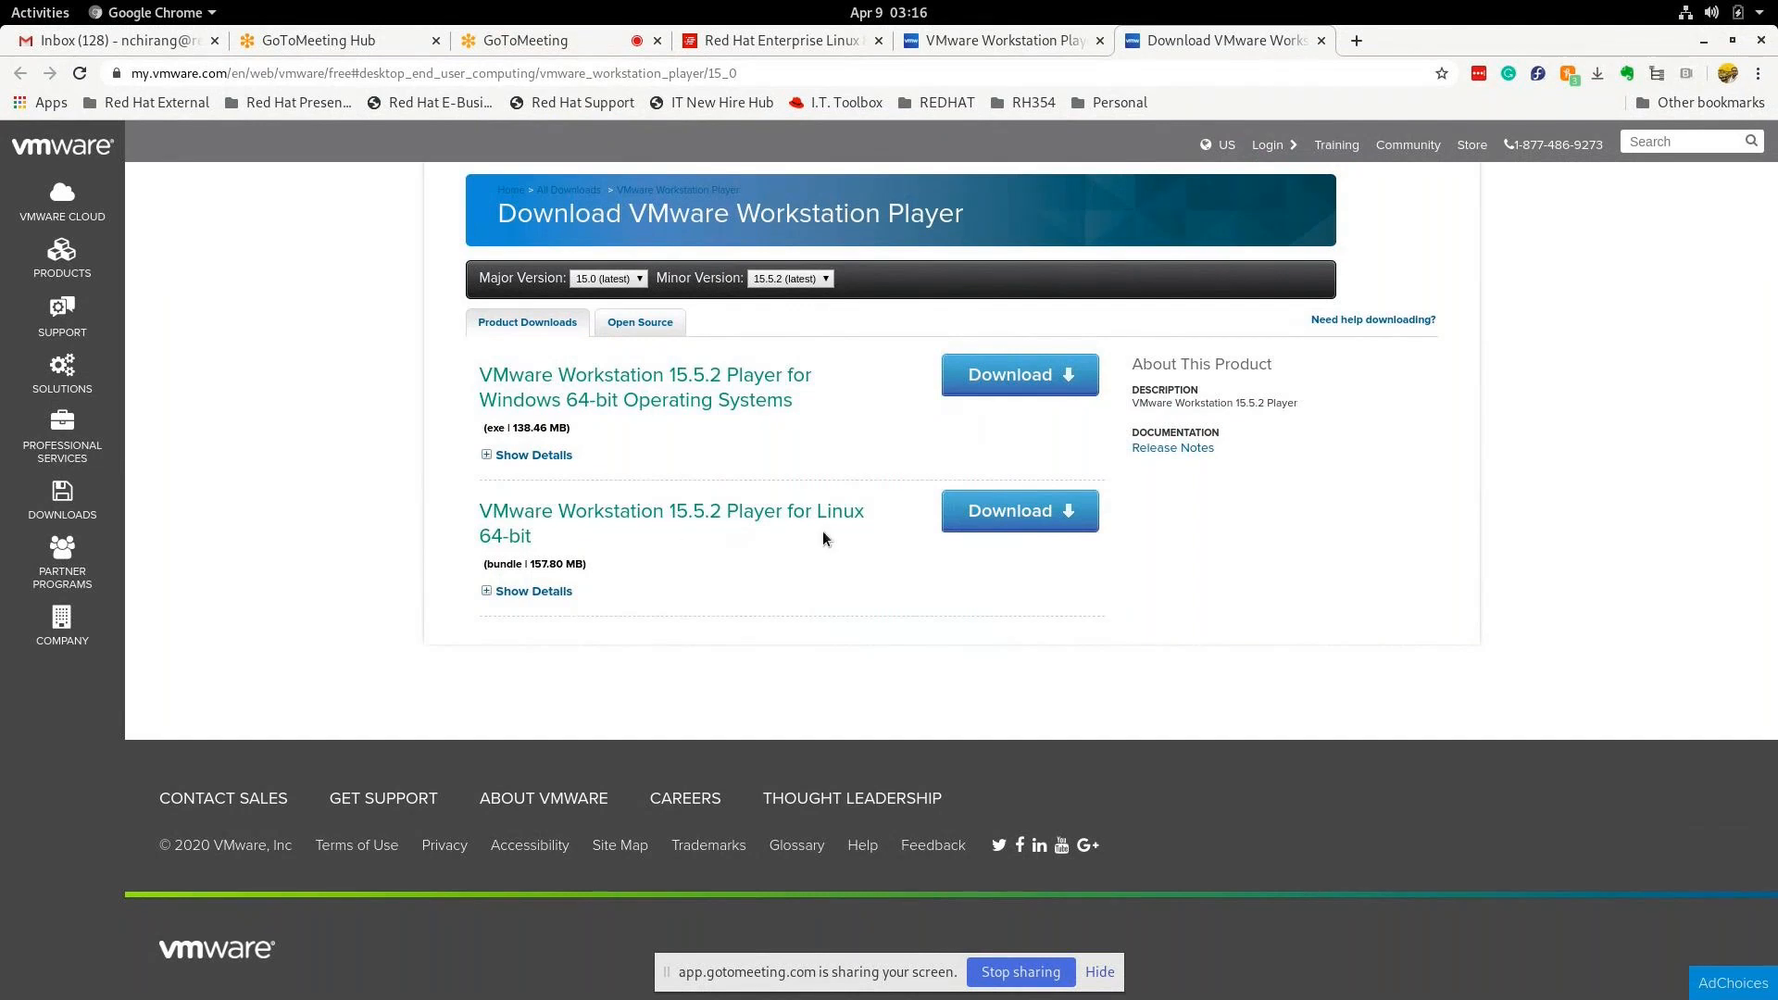
key(alt+Tab)
text(ls -lhd D)
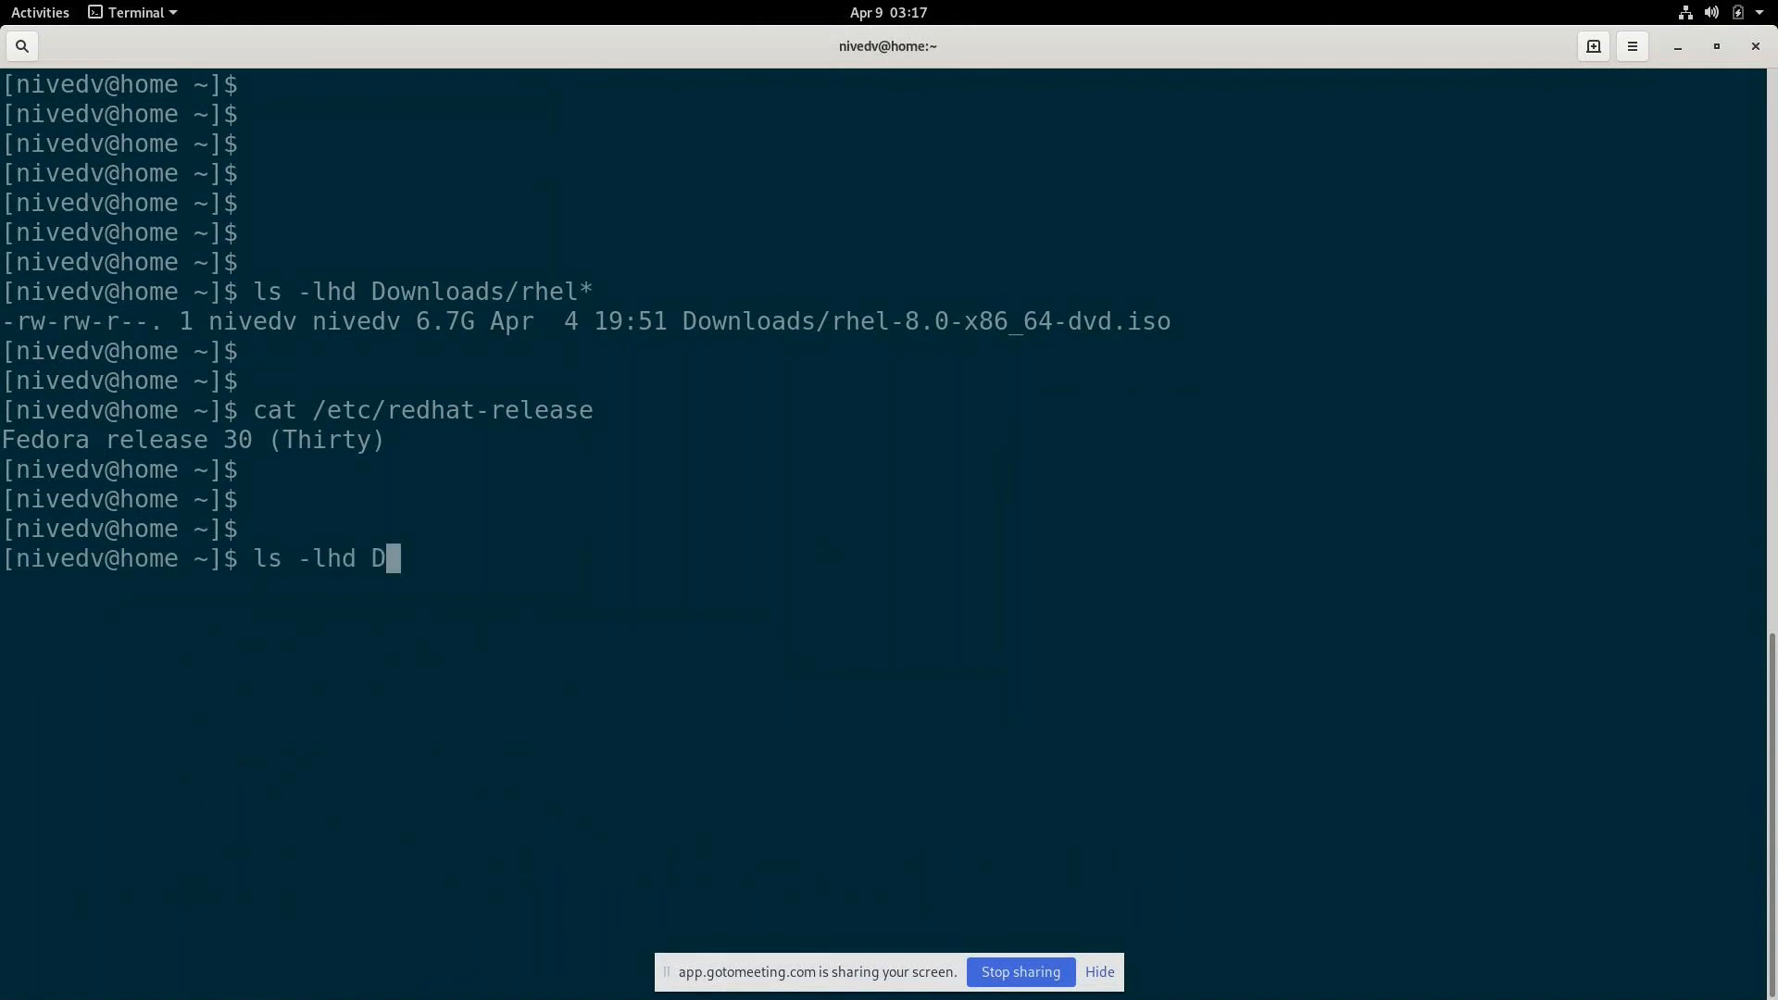
key(Tab)
text(VMw)
key(Tab)
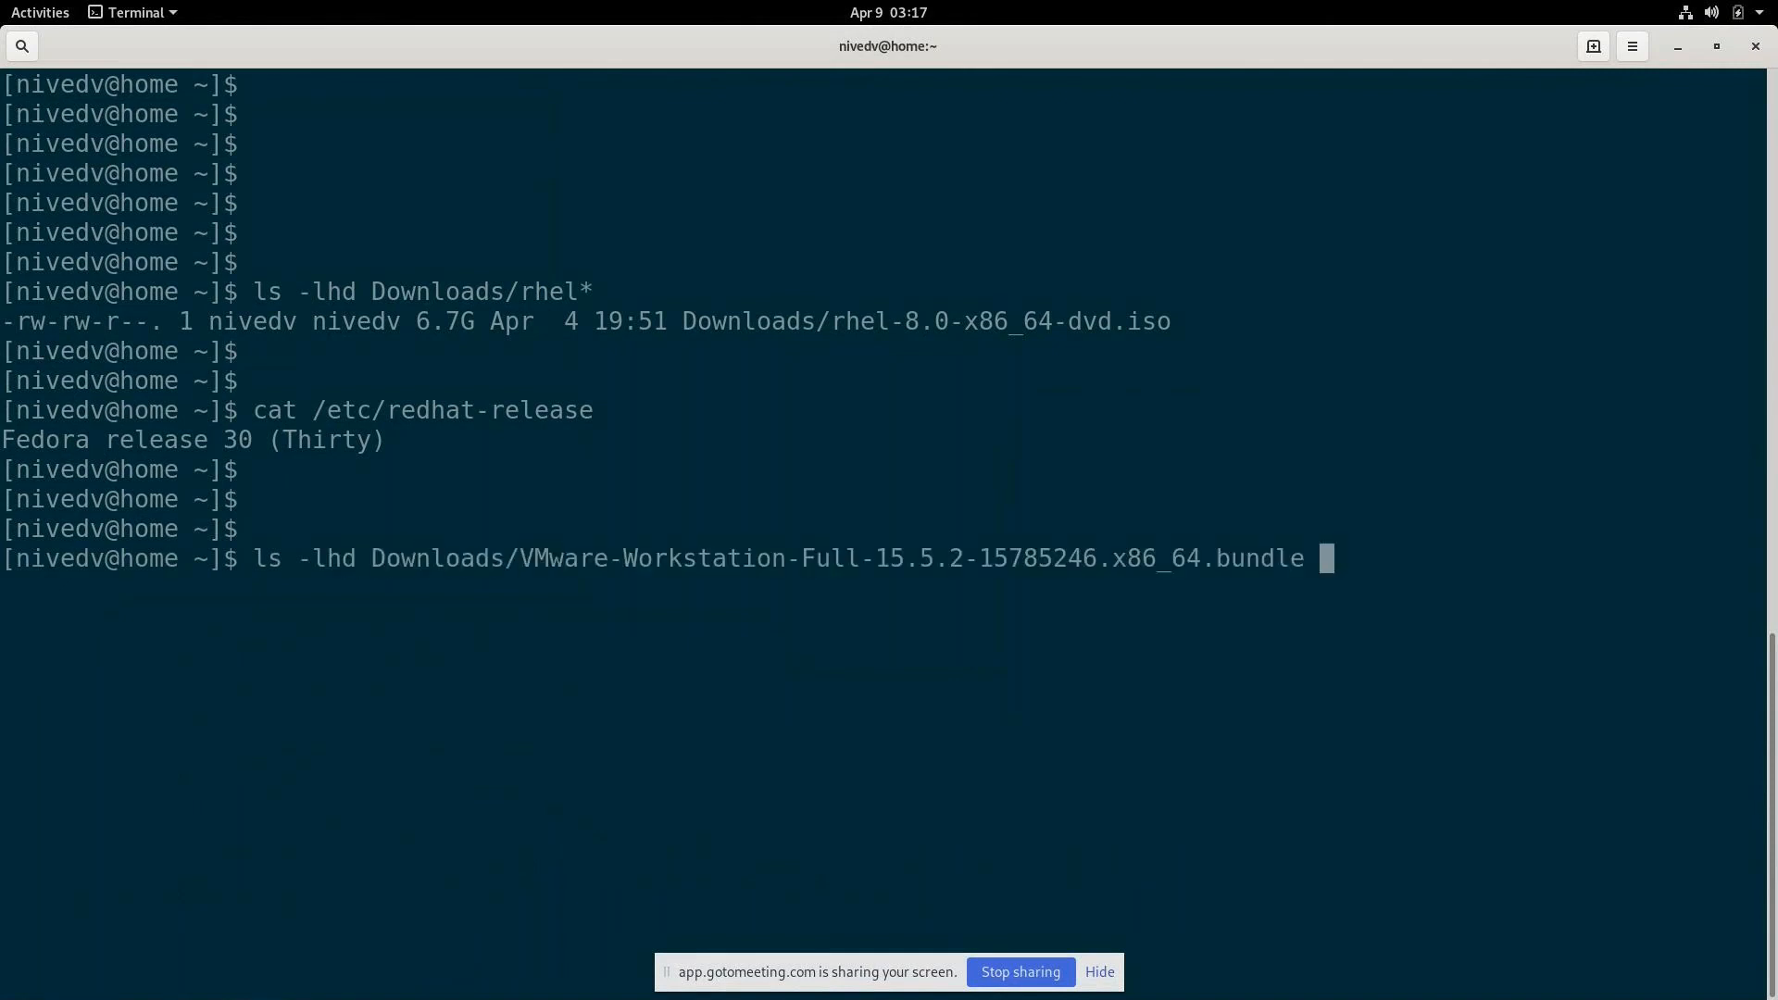
key(Return)
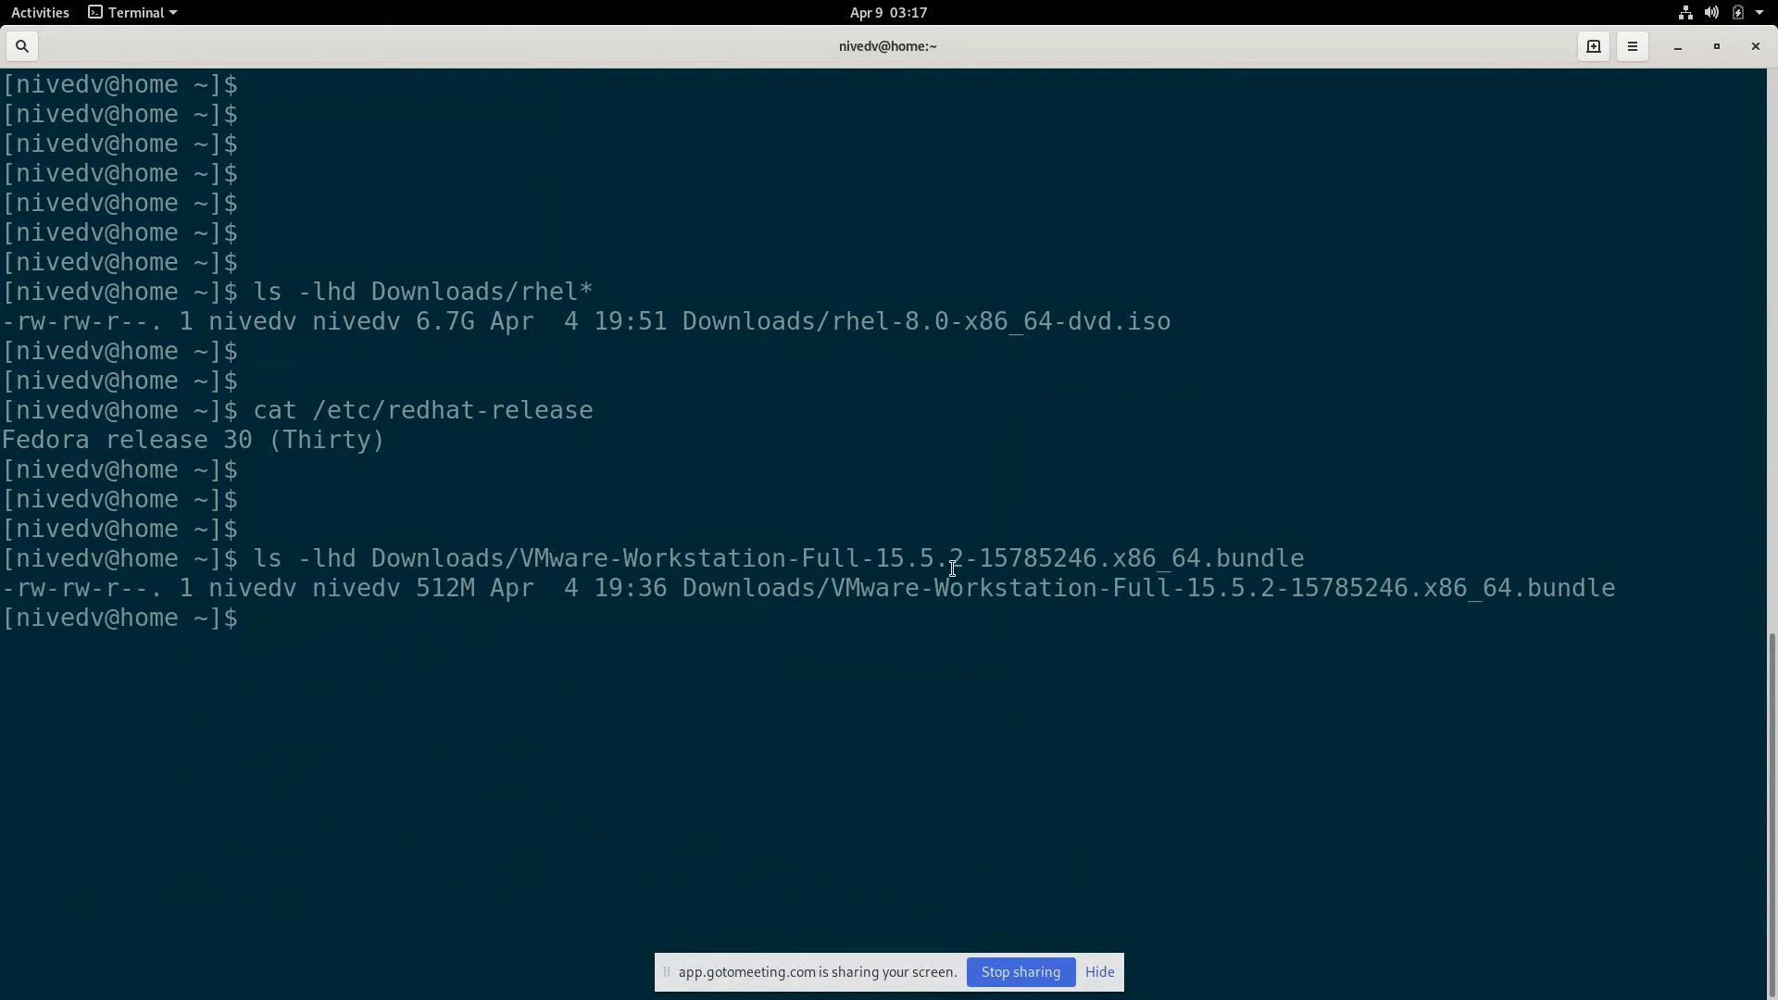
drag(418, 590, 464, 591)
click(651, 615)
Run file on VMware-Workstation-Full-15.5.2-15785246.x86_64.bundle to confirm it's a bash script executable
key(Return)
text(file )
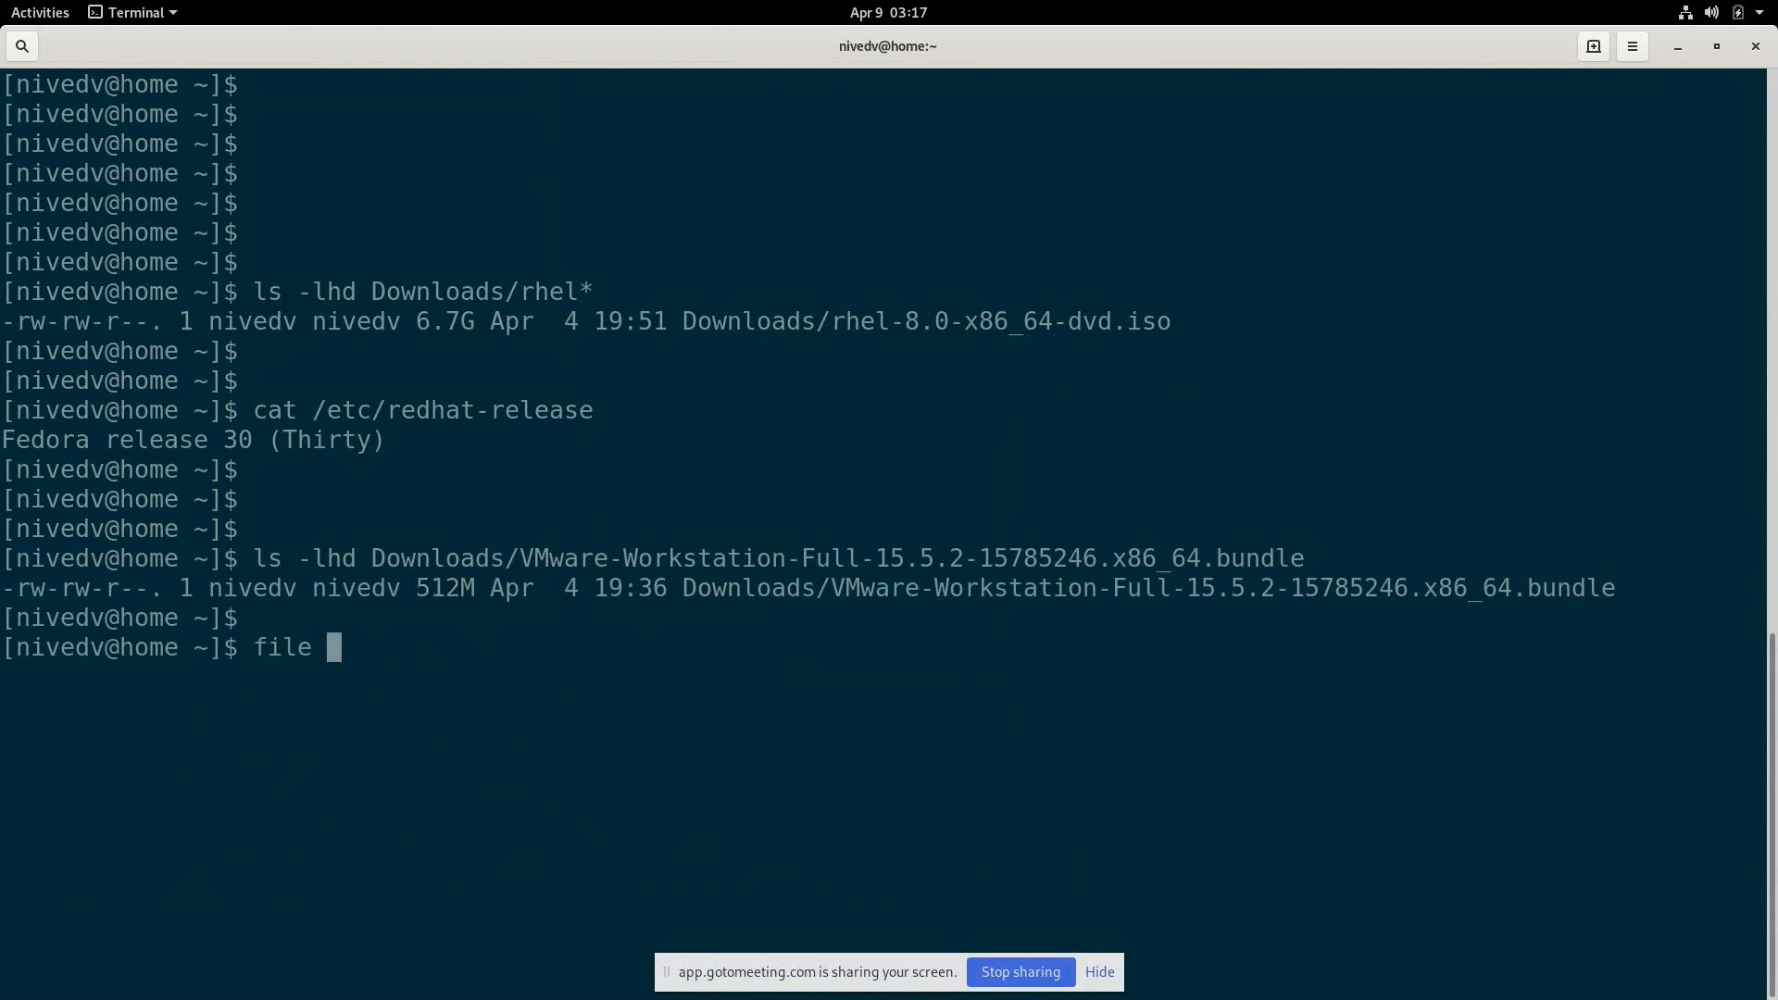
text(Downloads/VMware-Workstation-Full-15.5.2-15785246.x86_64.bundle)
key(Return)
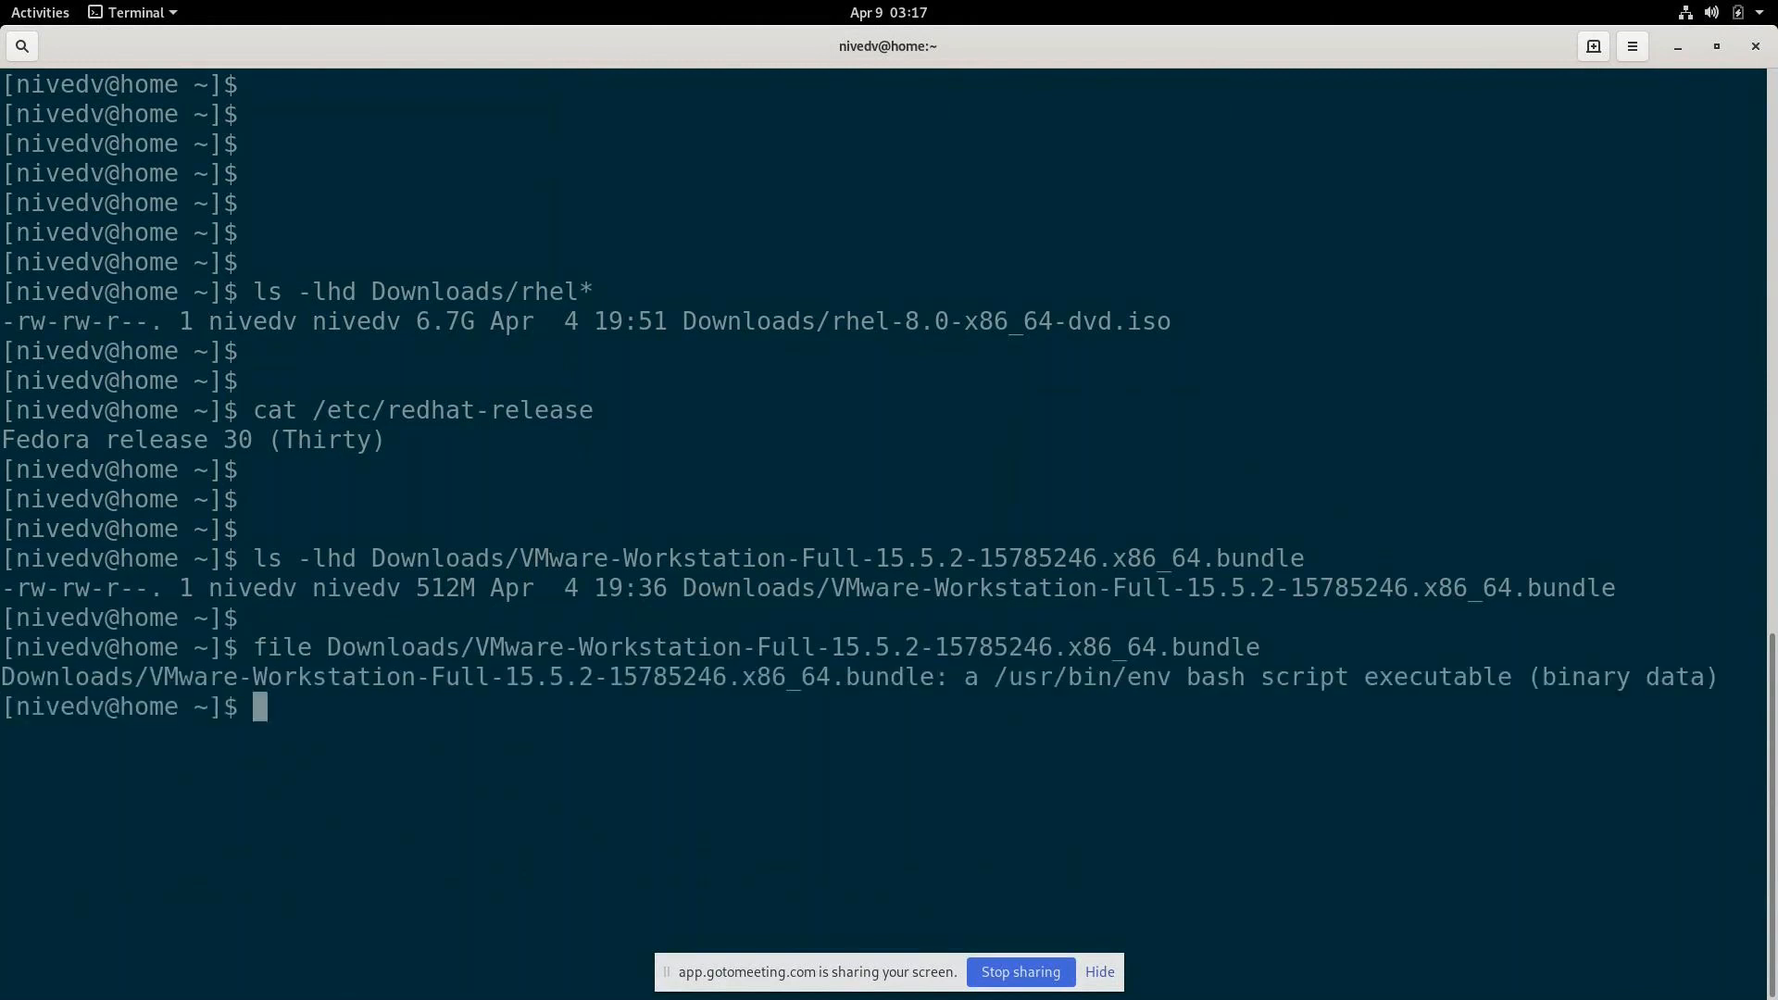
drag(1186, 677, 1365, 676)
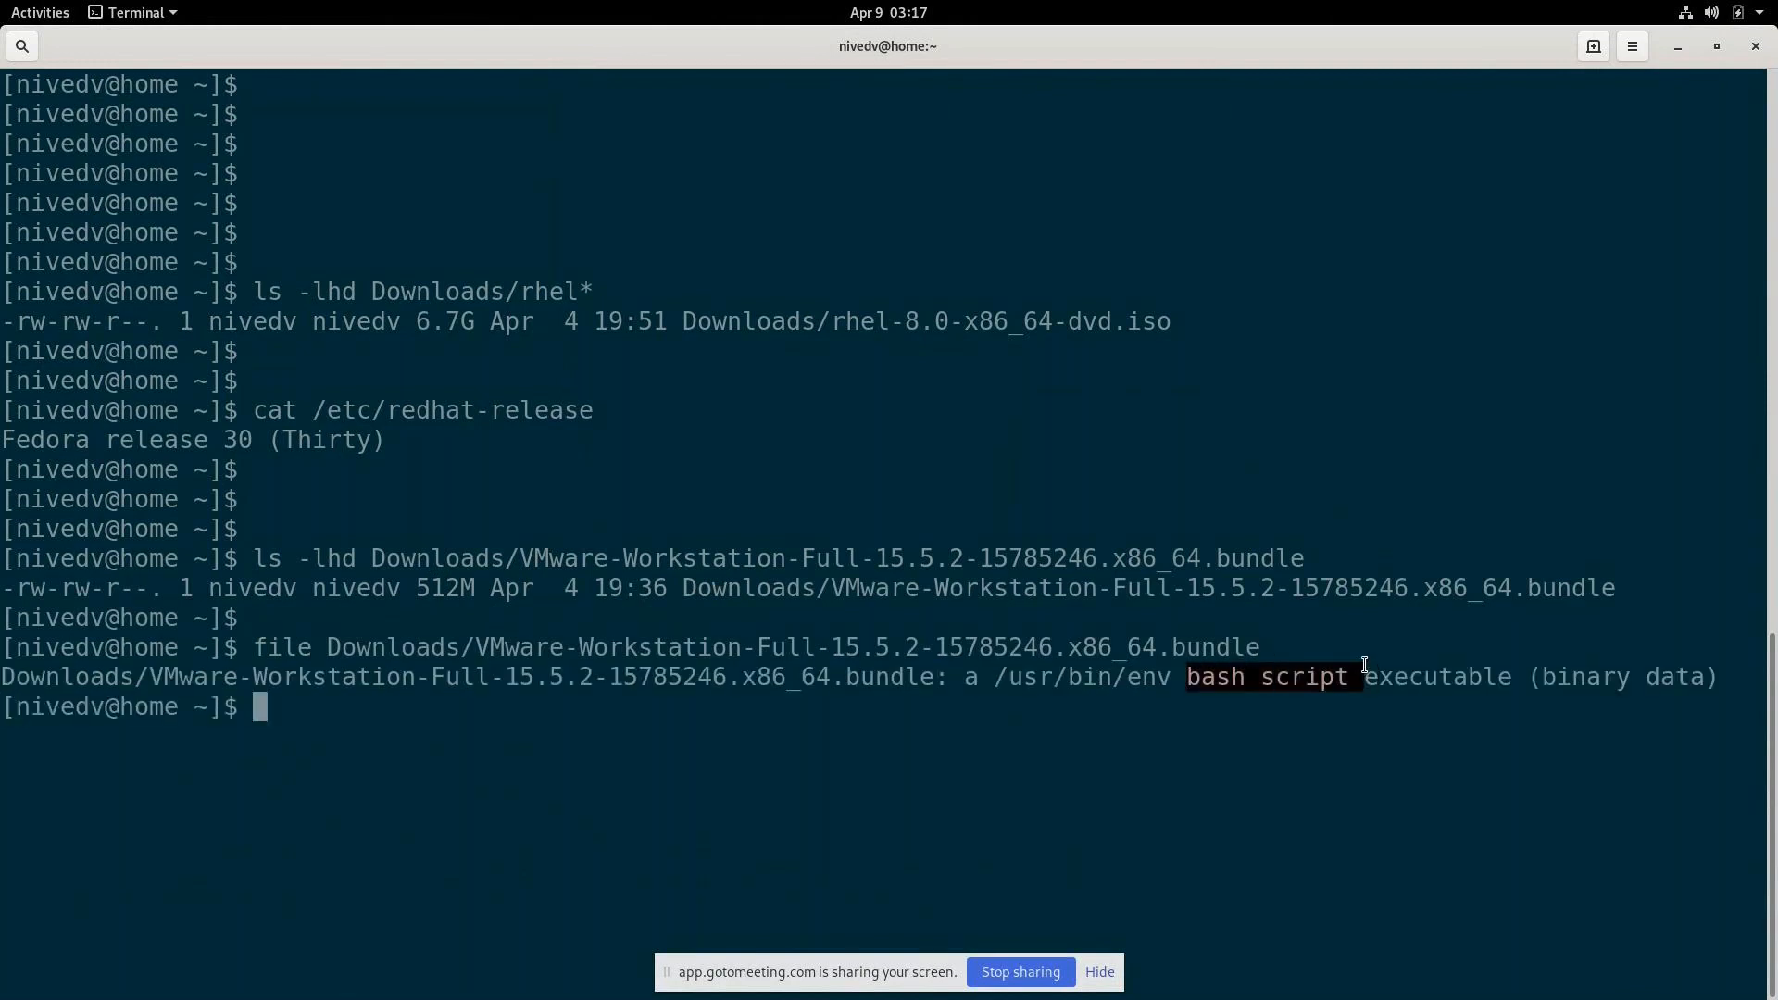
Start a sudo bash install command for the bundle, then discard it
key(Return)
text(sudo )
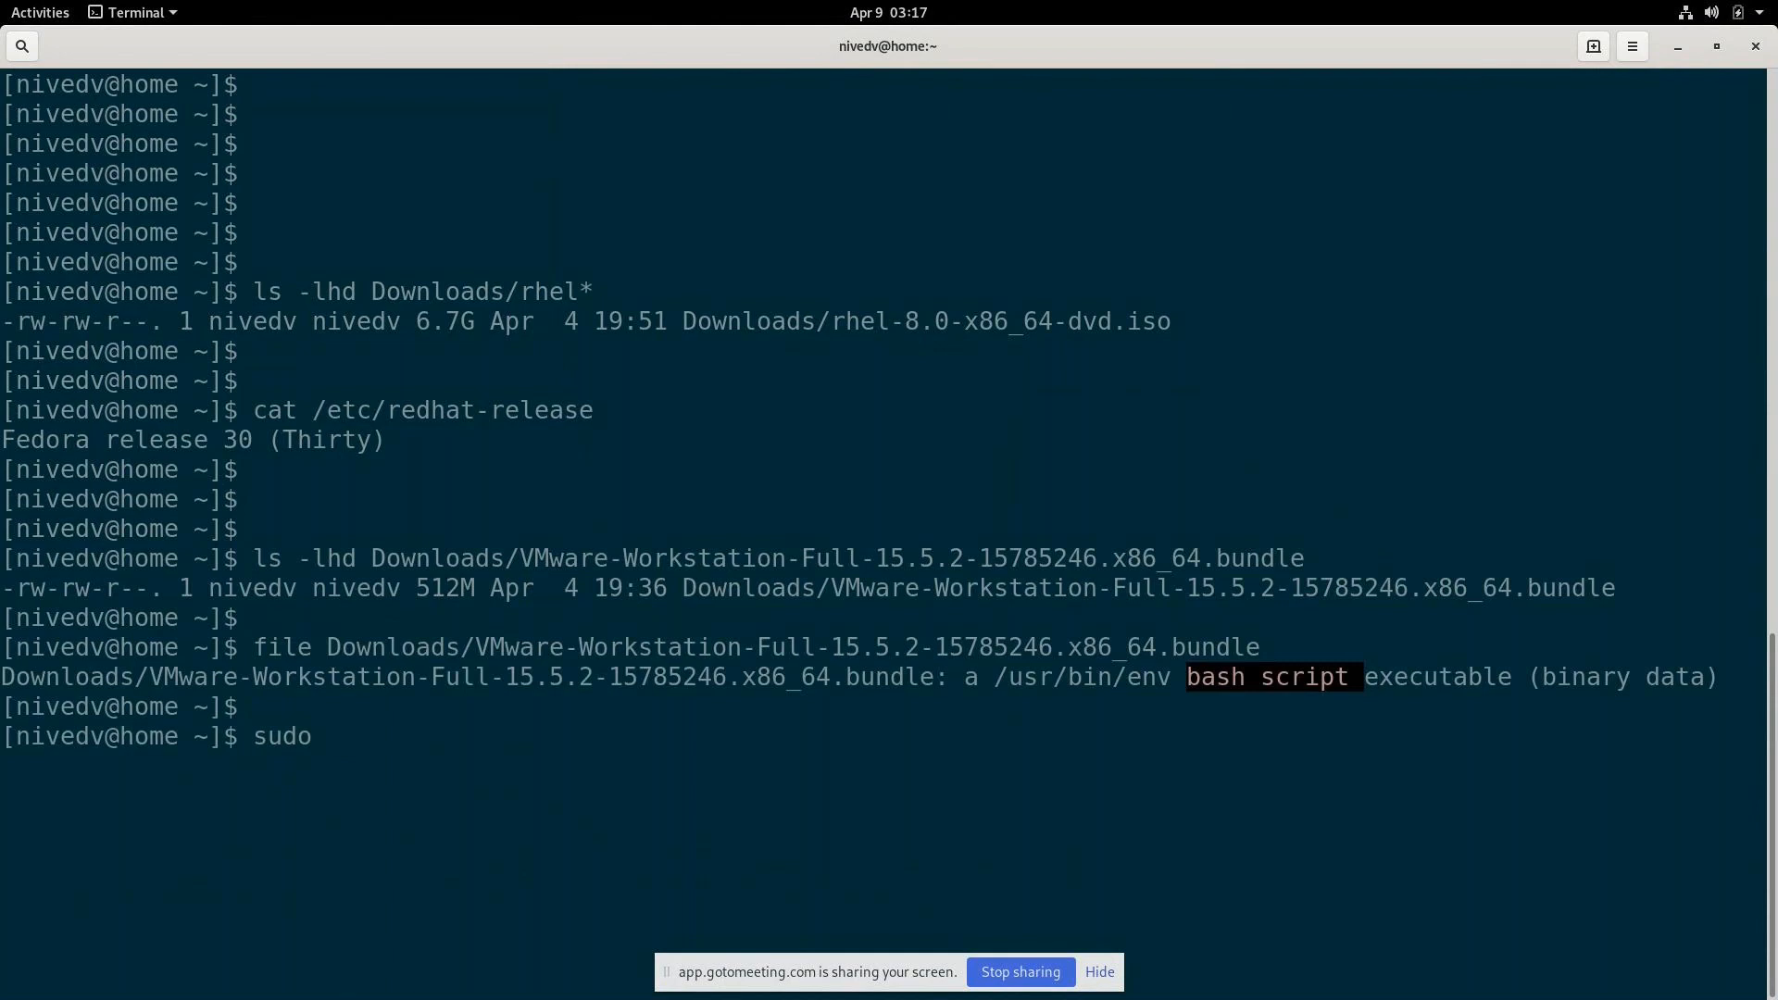
text(bash)
text(Downloads/VMware-Workstation-Full-15.5.2-15785246.x86_64.bundle)
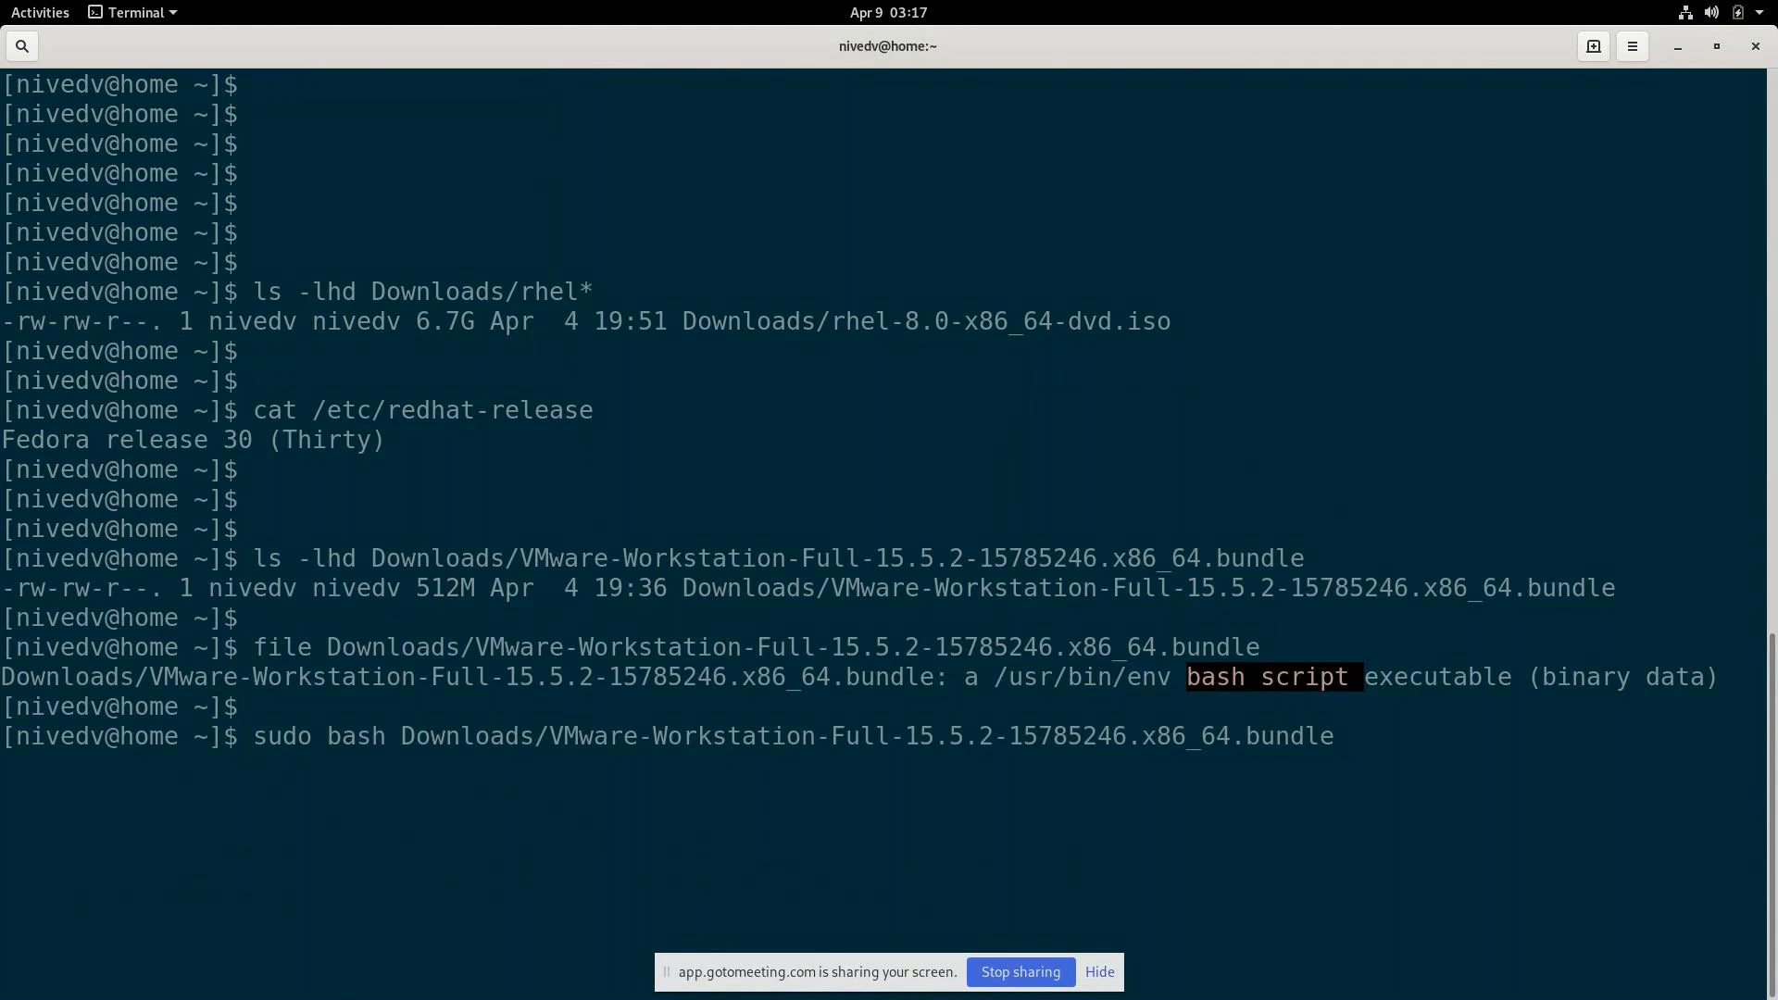
key(ctrl+u)
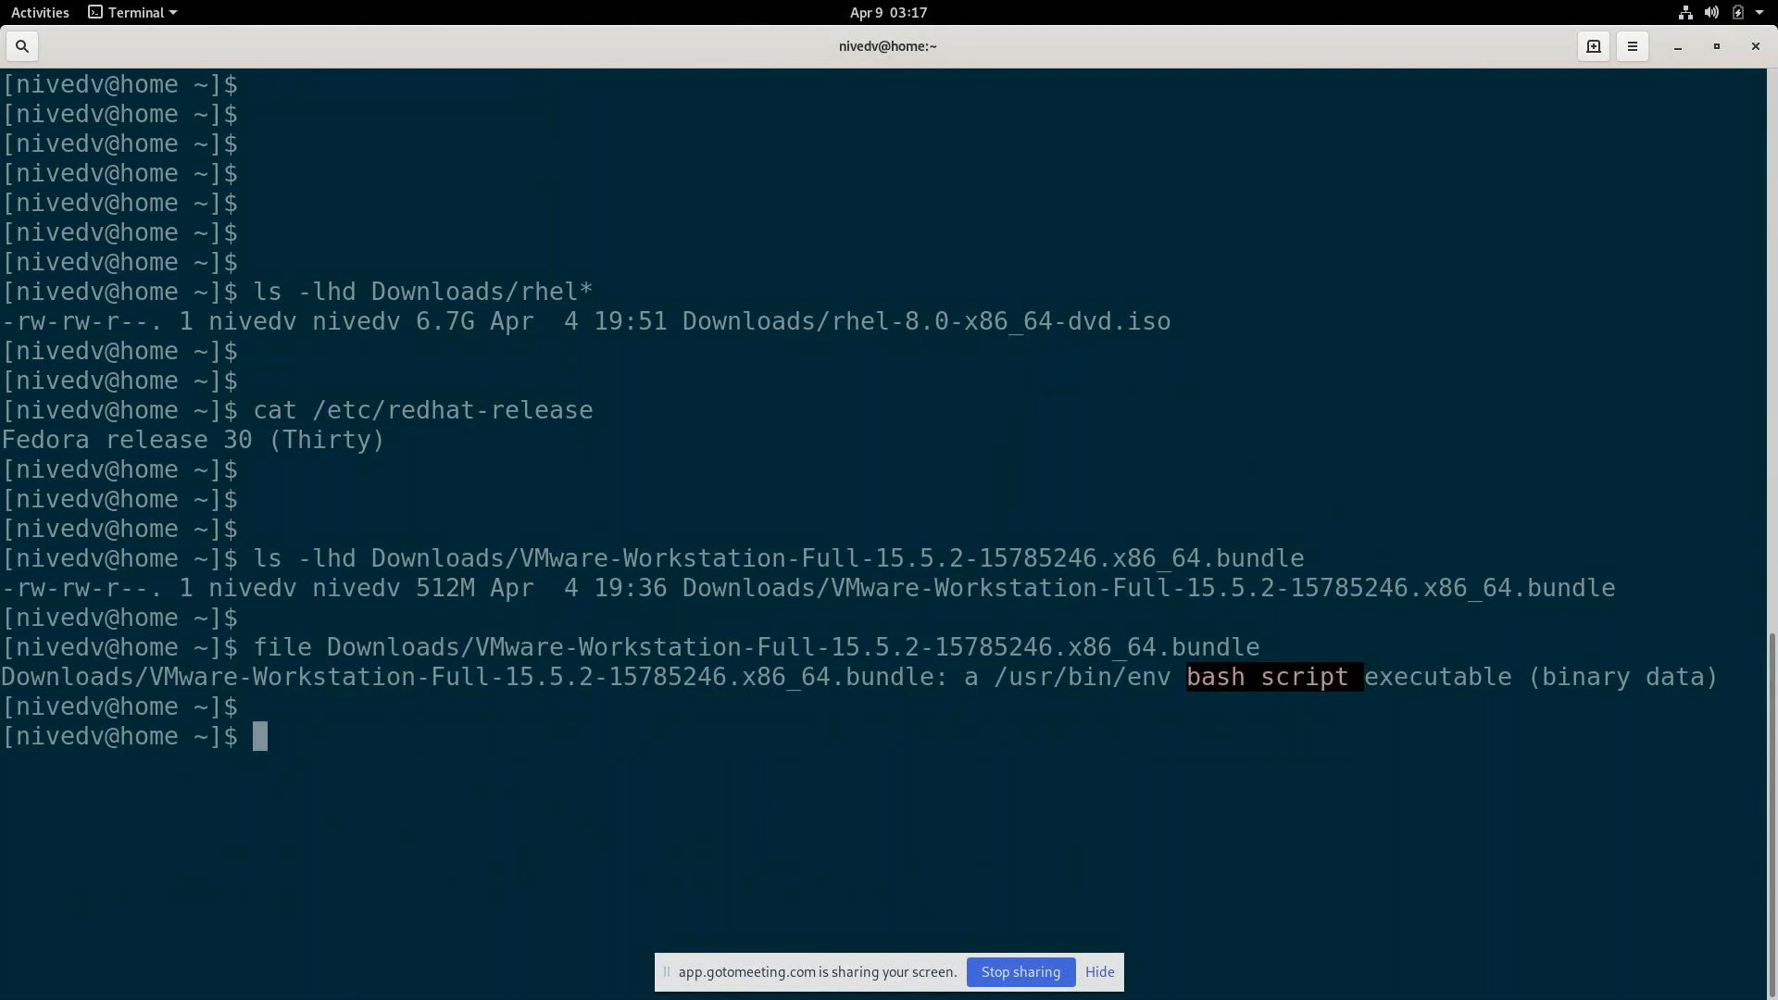
key(alt+Tab)
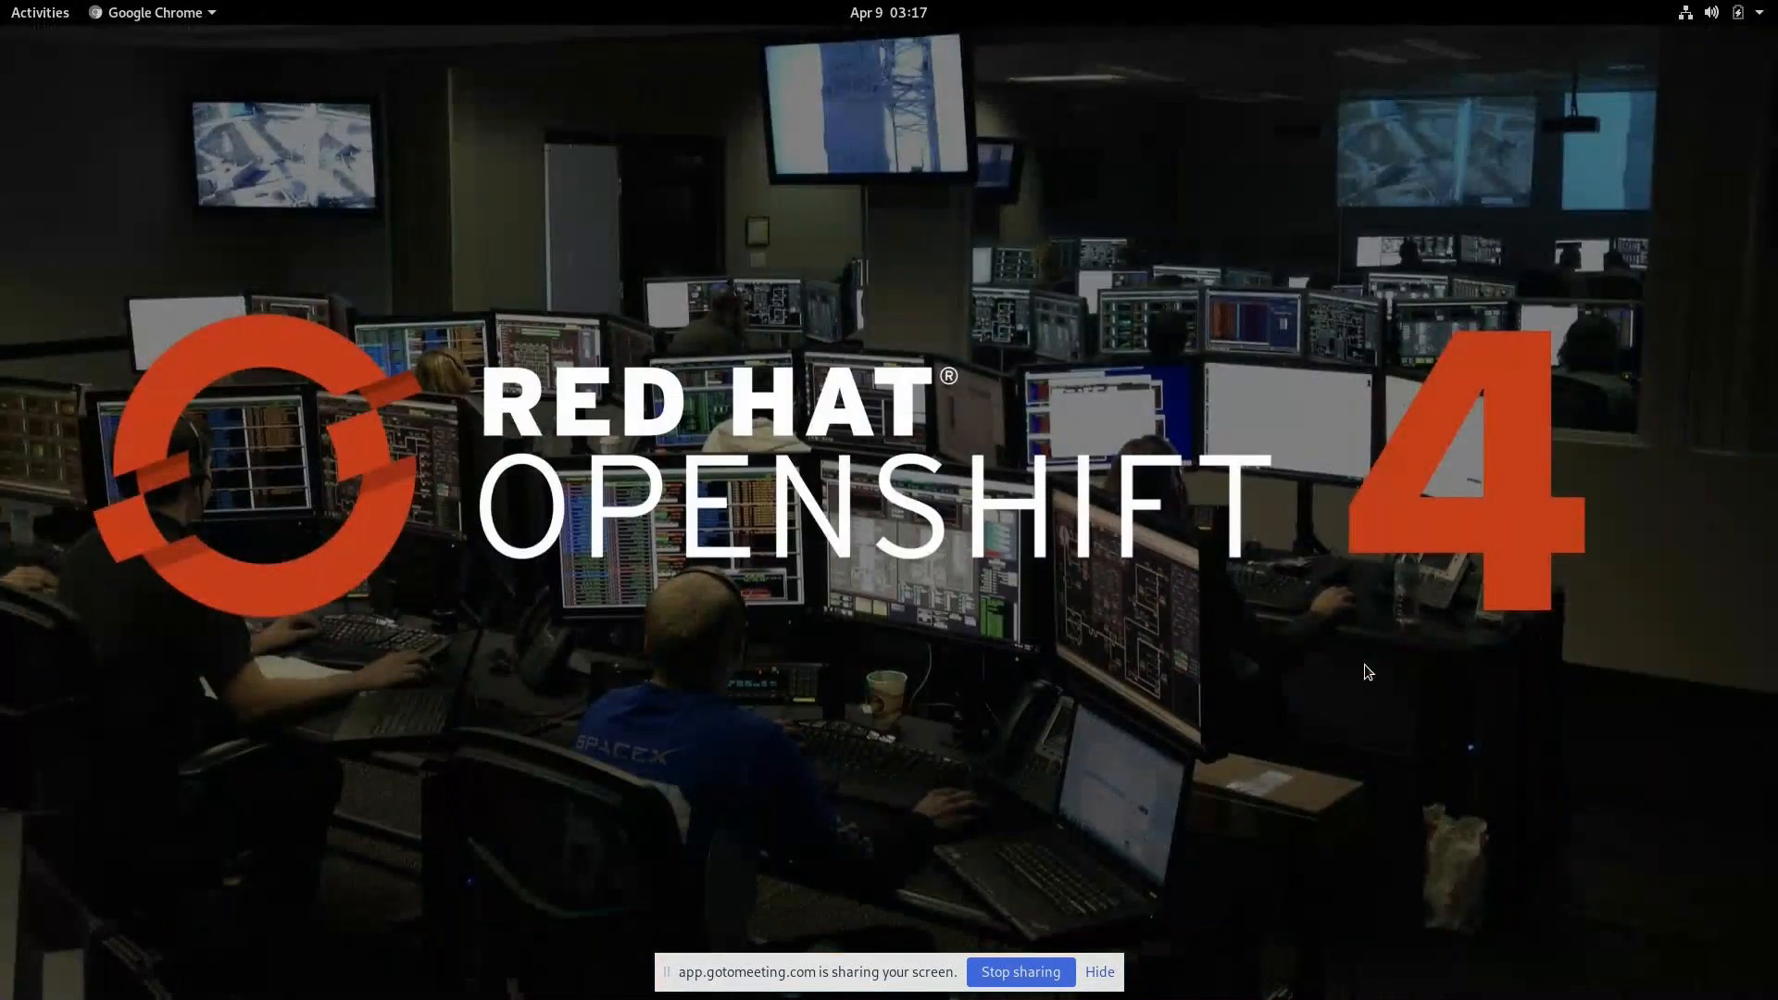
Launch VMware Workstation via the 'vmw' search and start the New Virtual Machine wizard
key(super)
text(vmw)
key(Return)
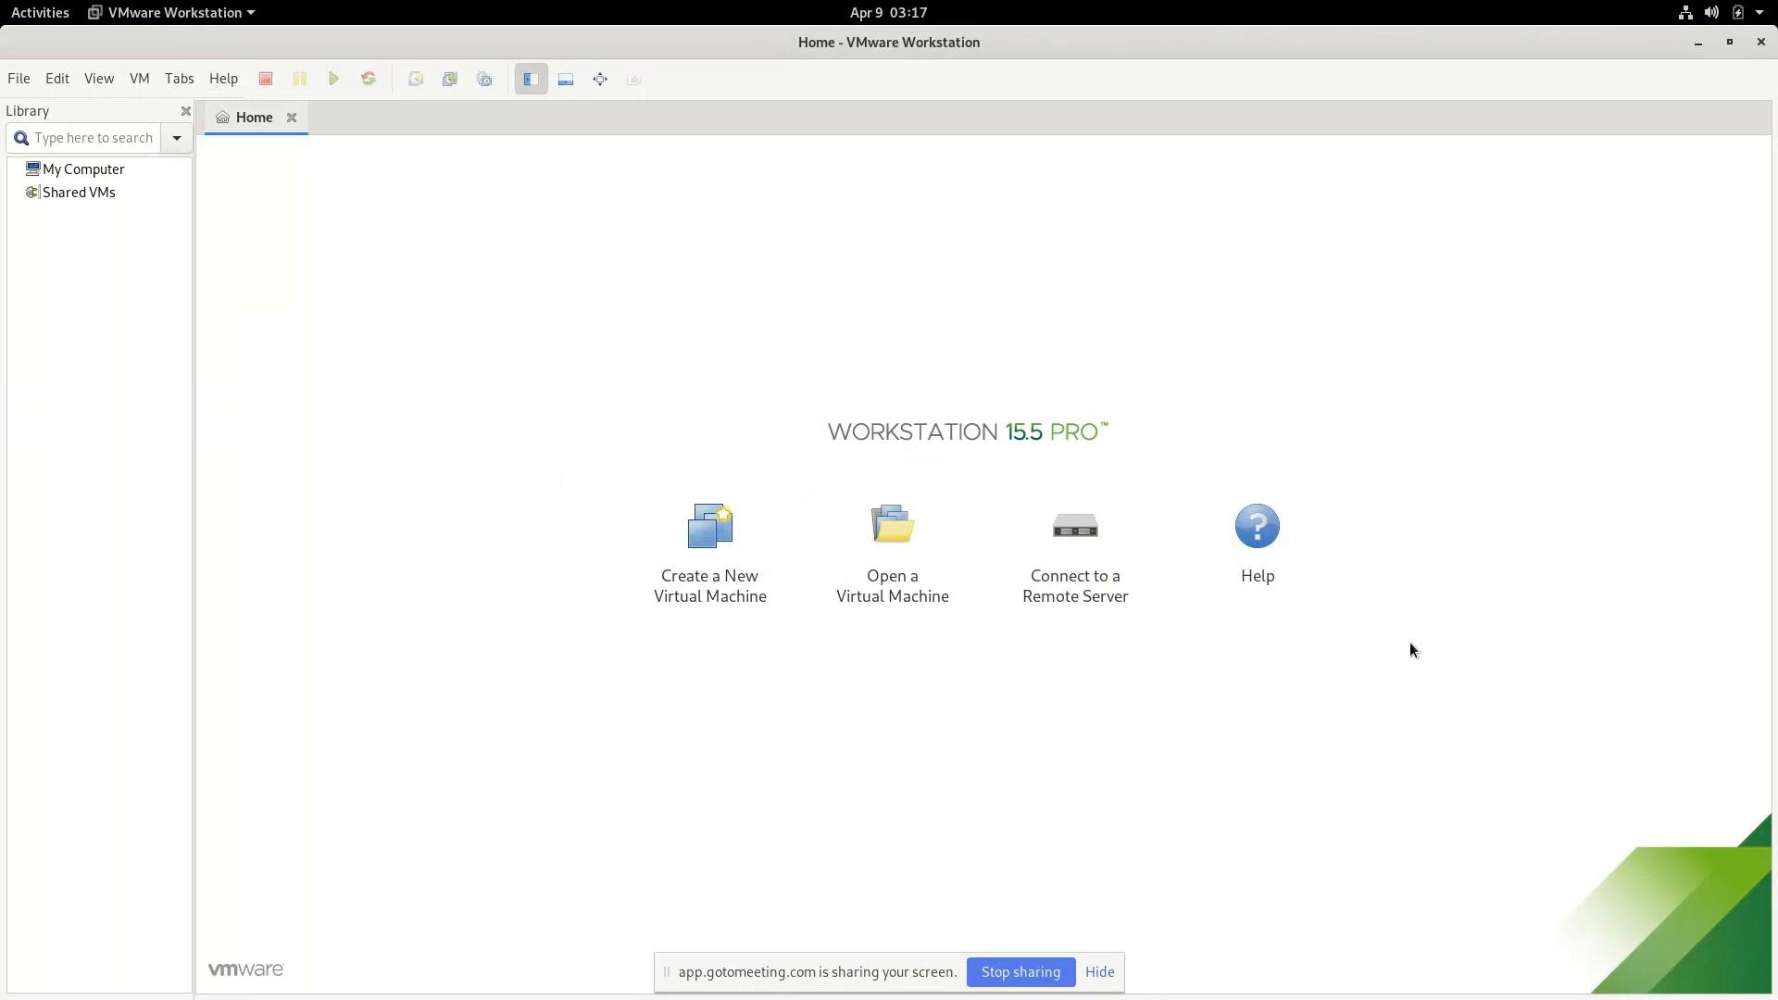
click(694, 562)
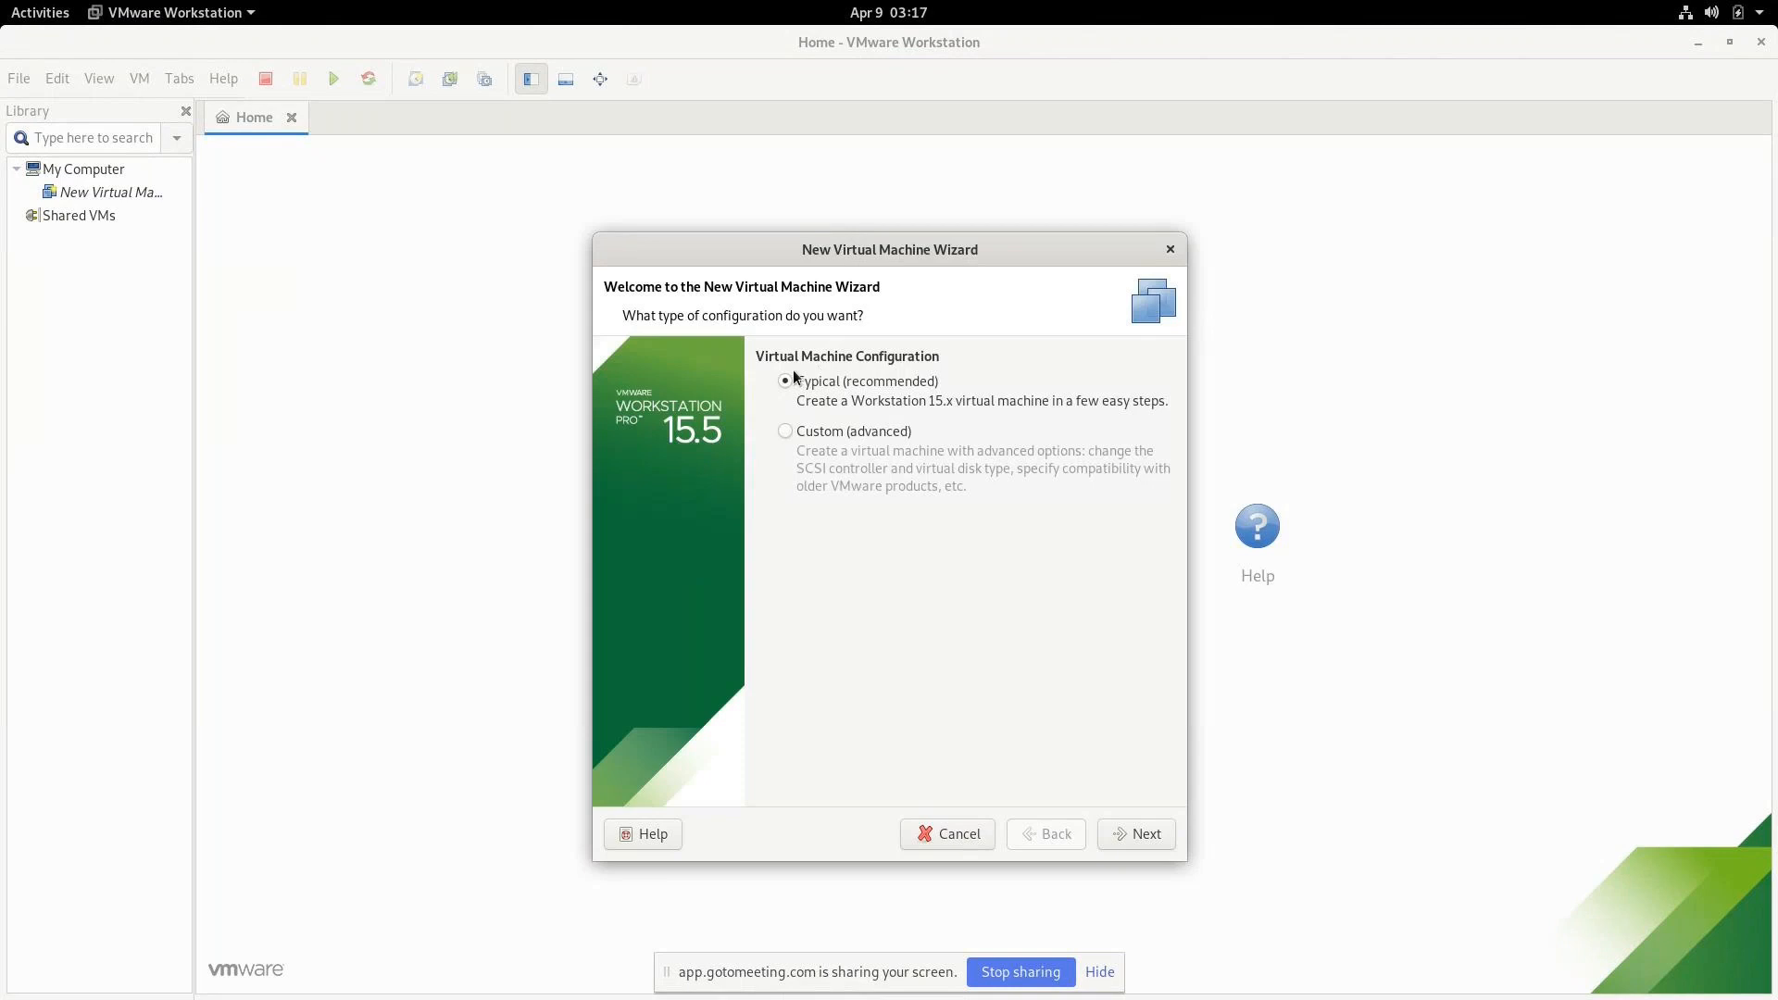
Choose the Typical configuration and the rhel-8.0 ISO as the installer disc image
click(1122, 831)
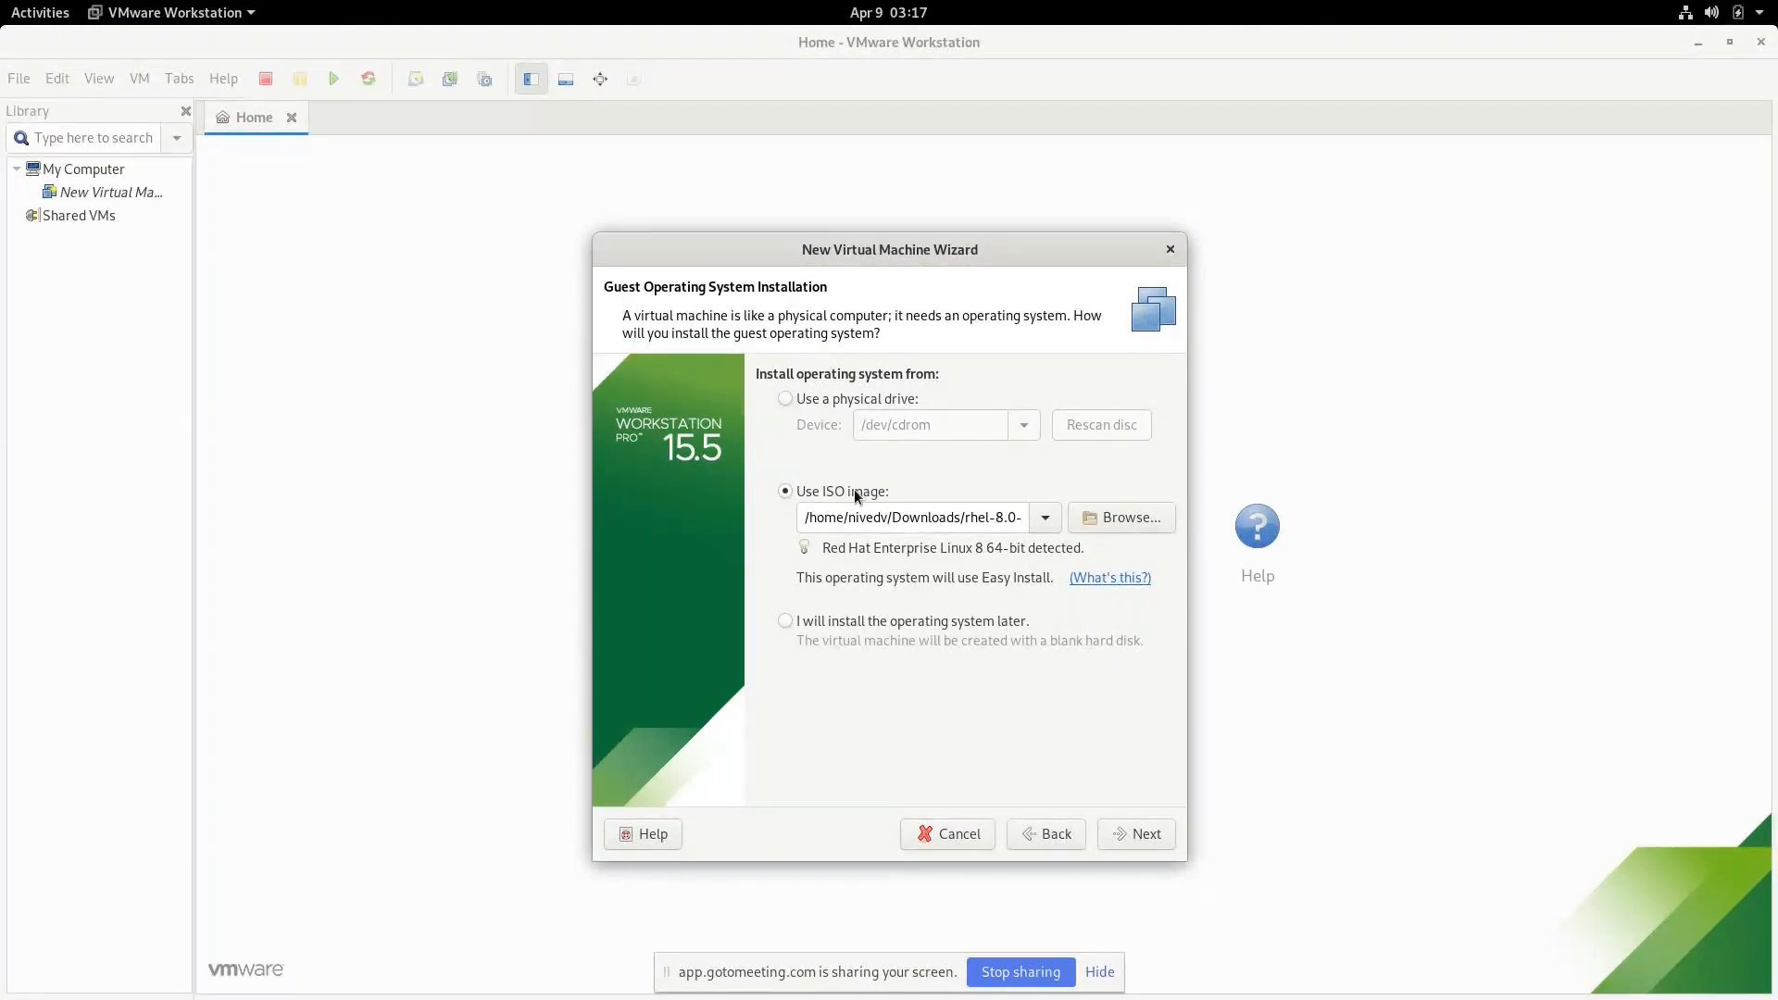
click(1139, 520)
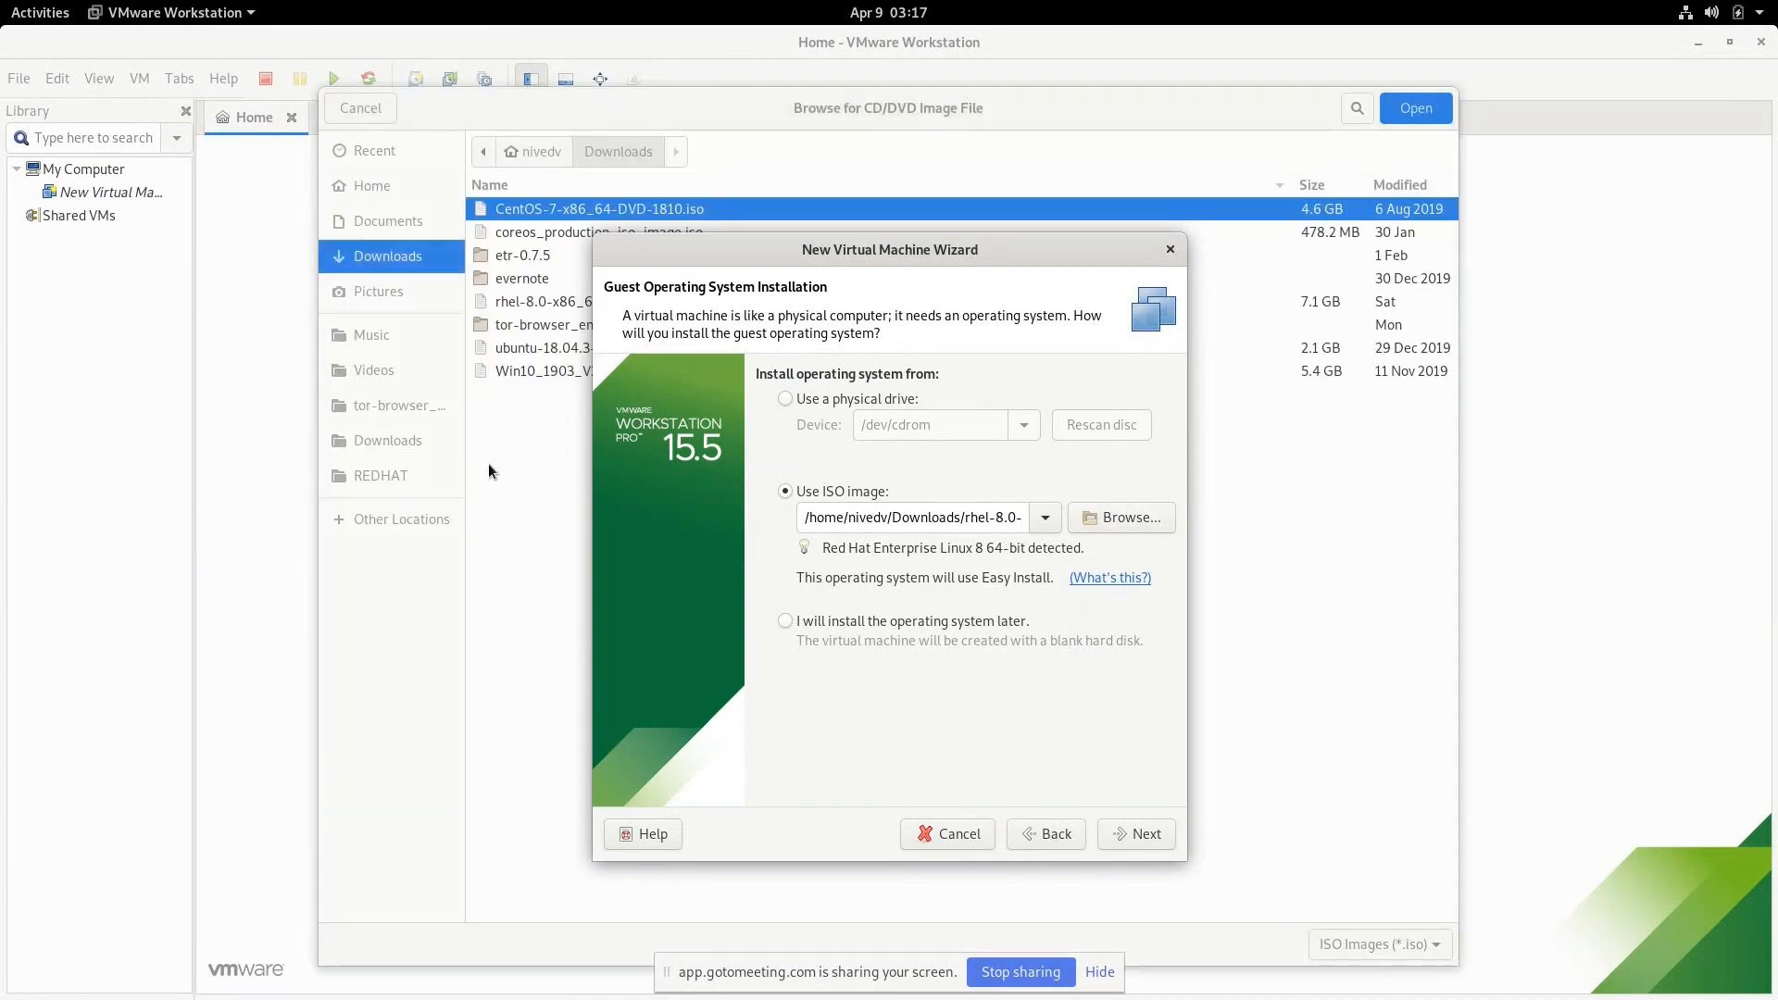
click(563, 303)
click(1415, 110)
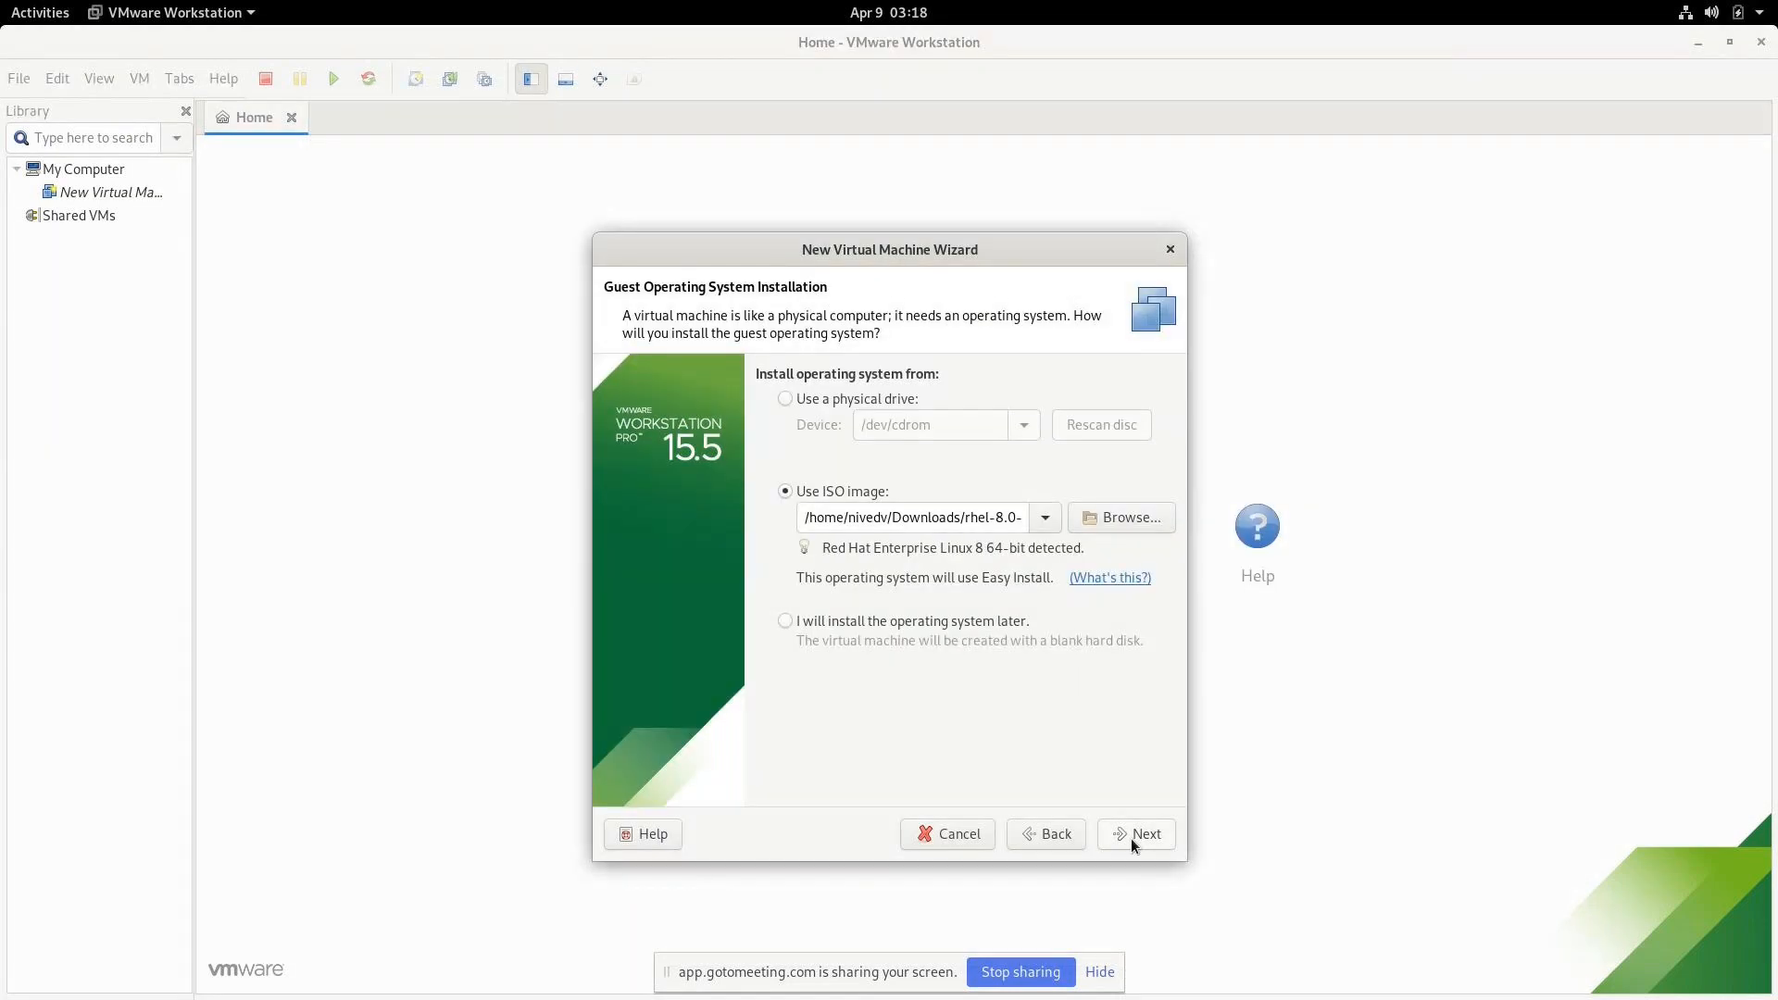
click(1131, 834)
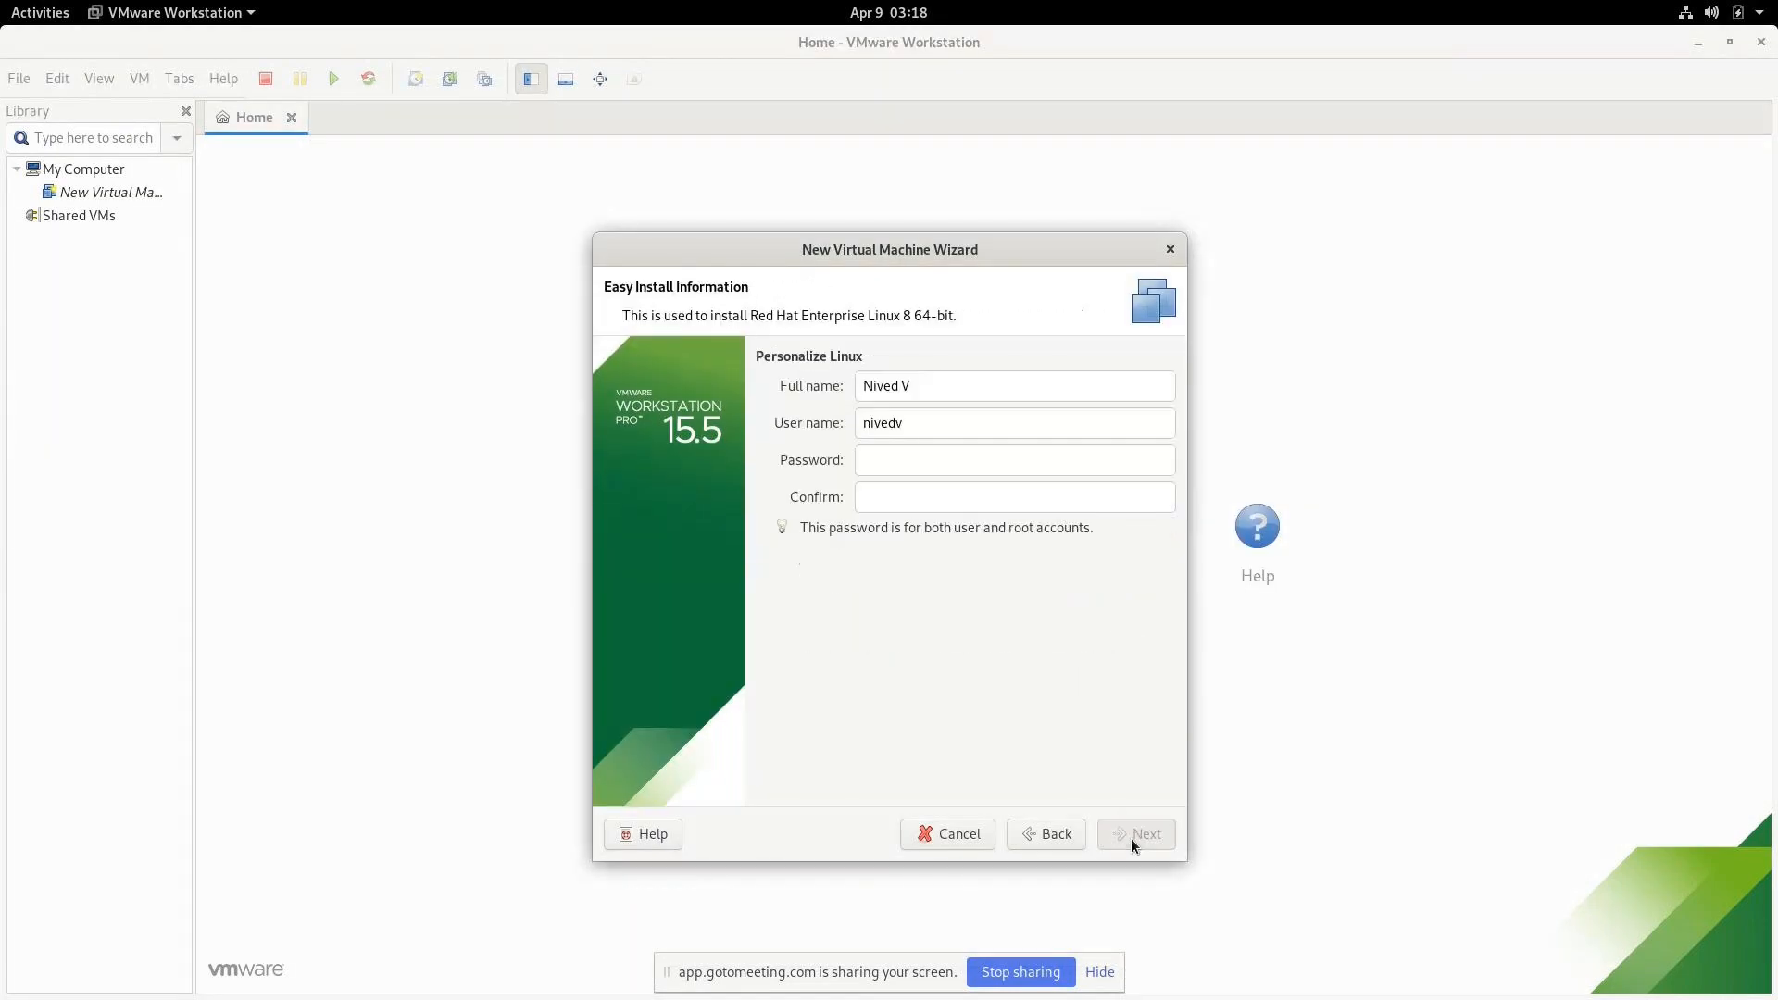
Enter and confirm the Linux account password on the Easy Install Information page
click(916, 463)
text(******)
key(Tab)
text(******)
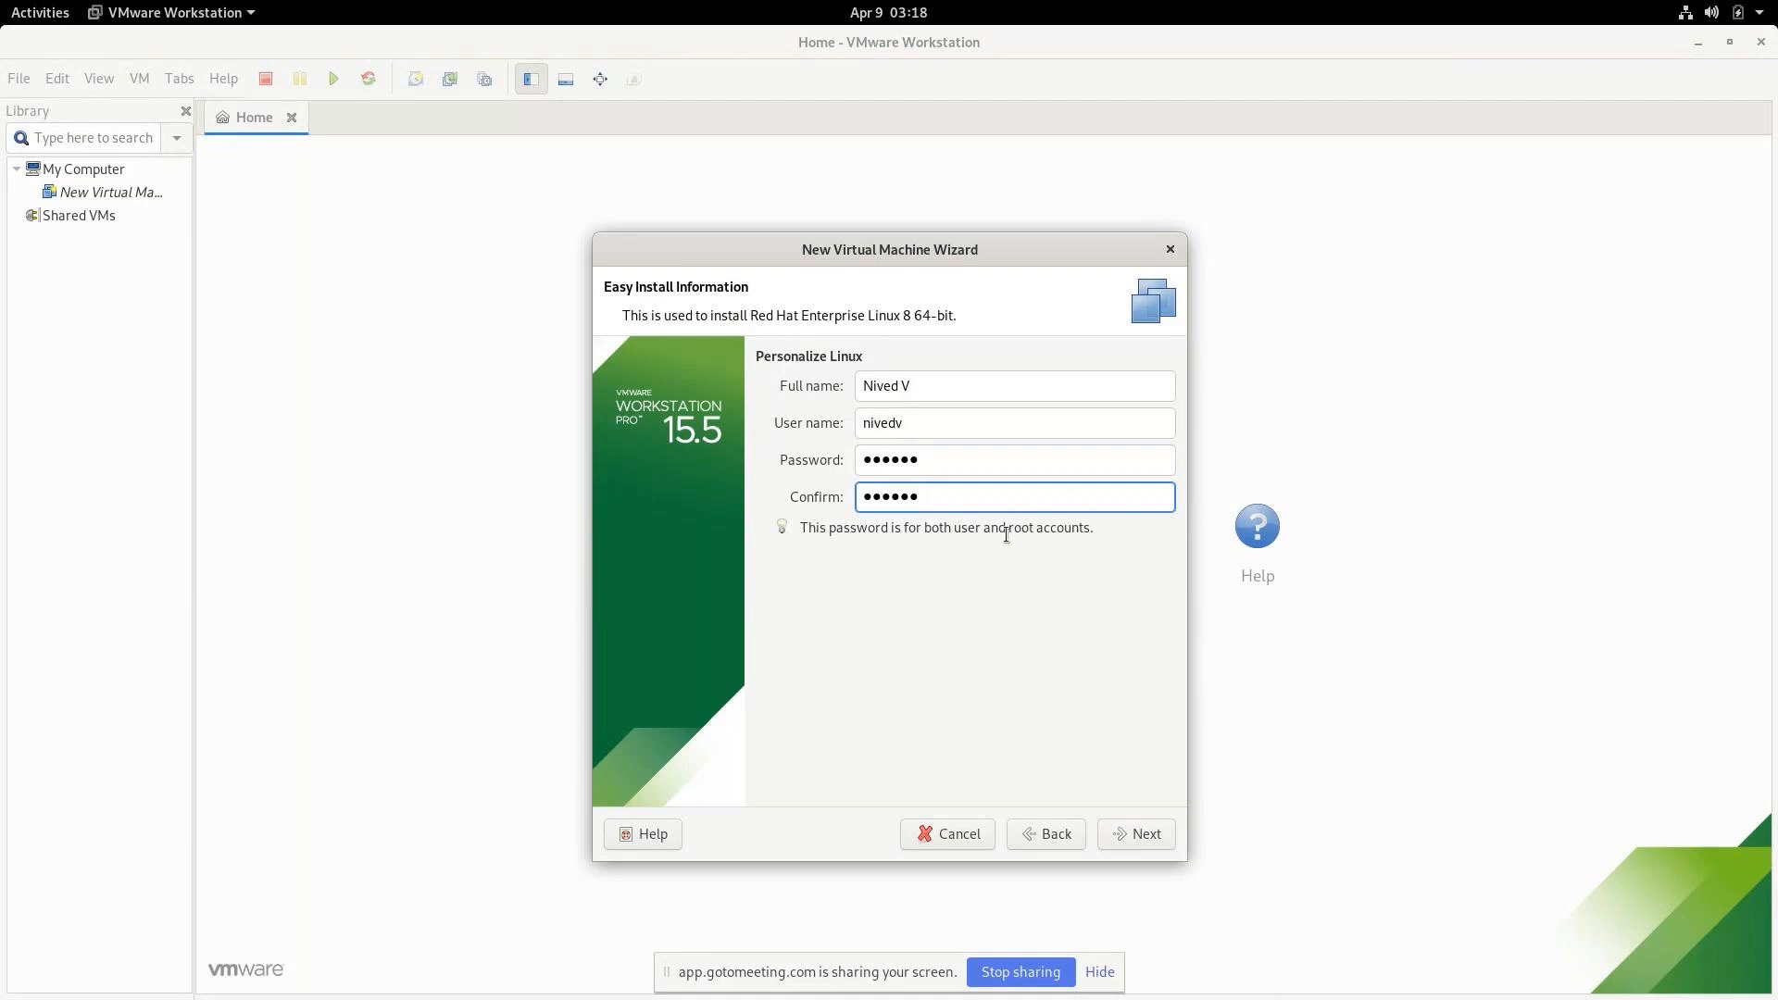
click(1145, 833)
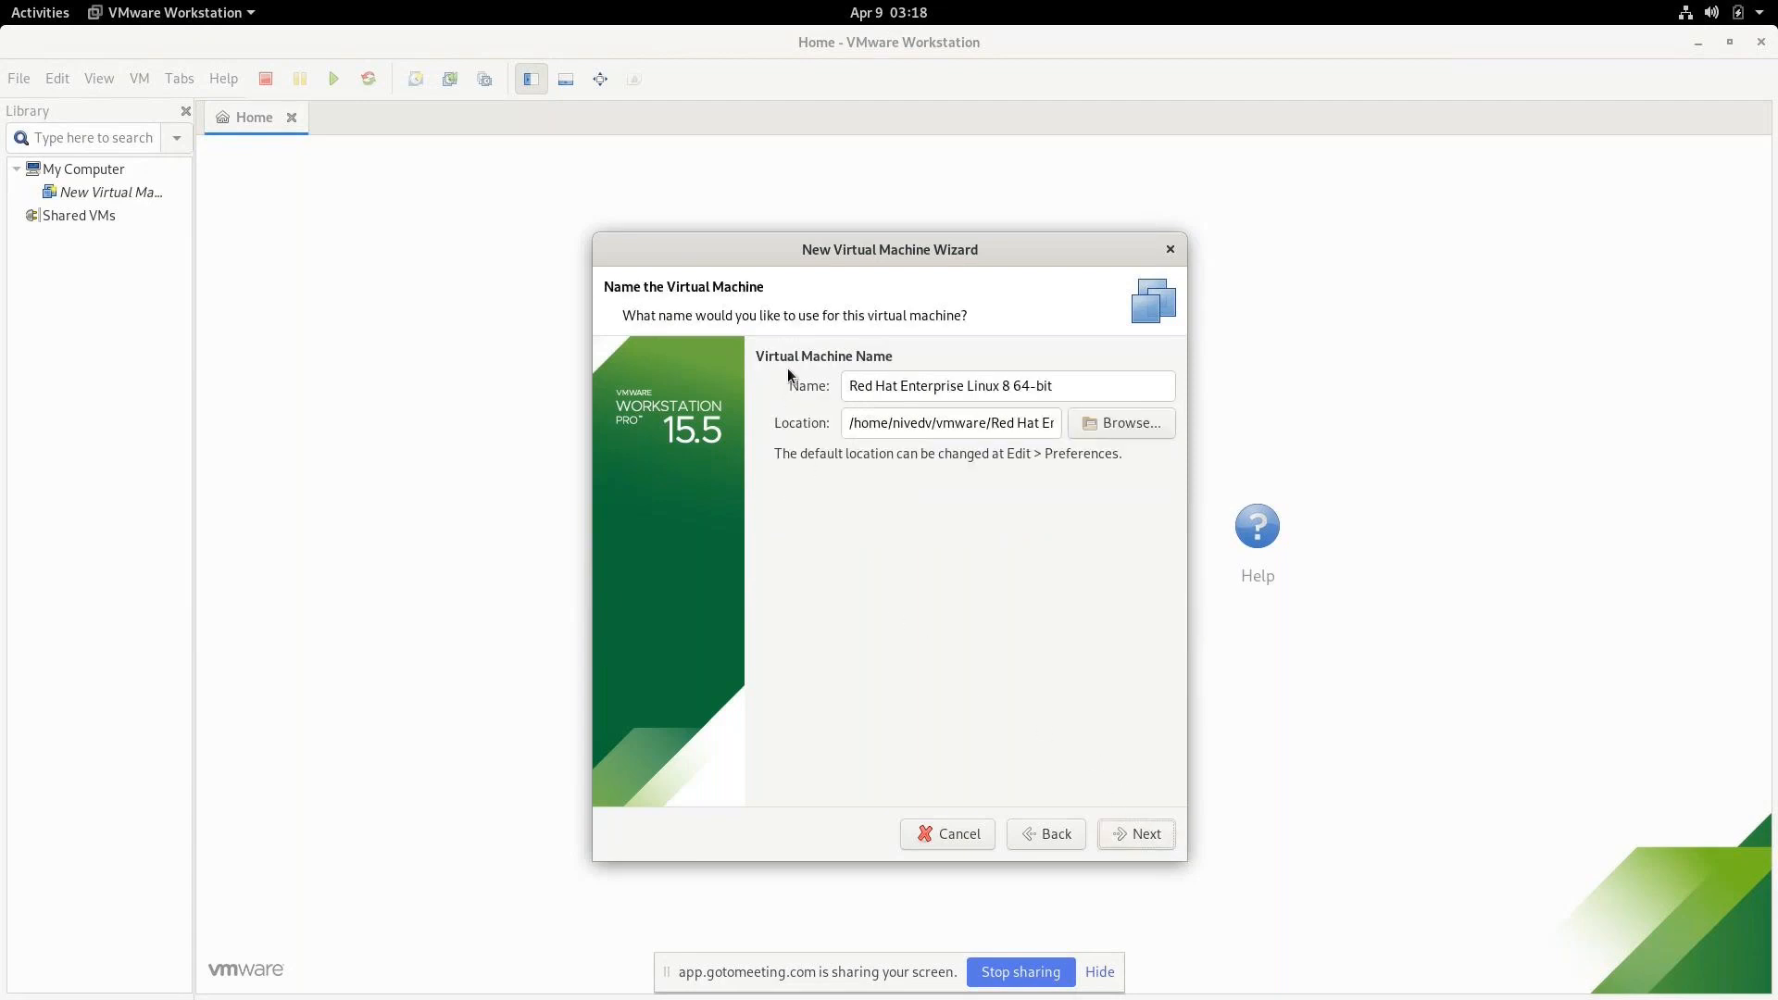
Keep the 'Red Hat Enterprise Linux 8 64-bit' name and store the 20 GB disk as a single file
drag(1055, 385, 850, 382)
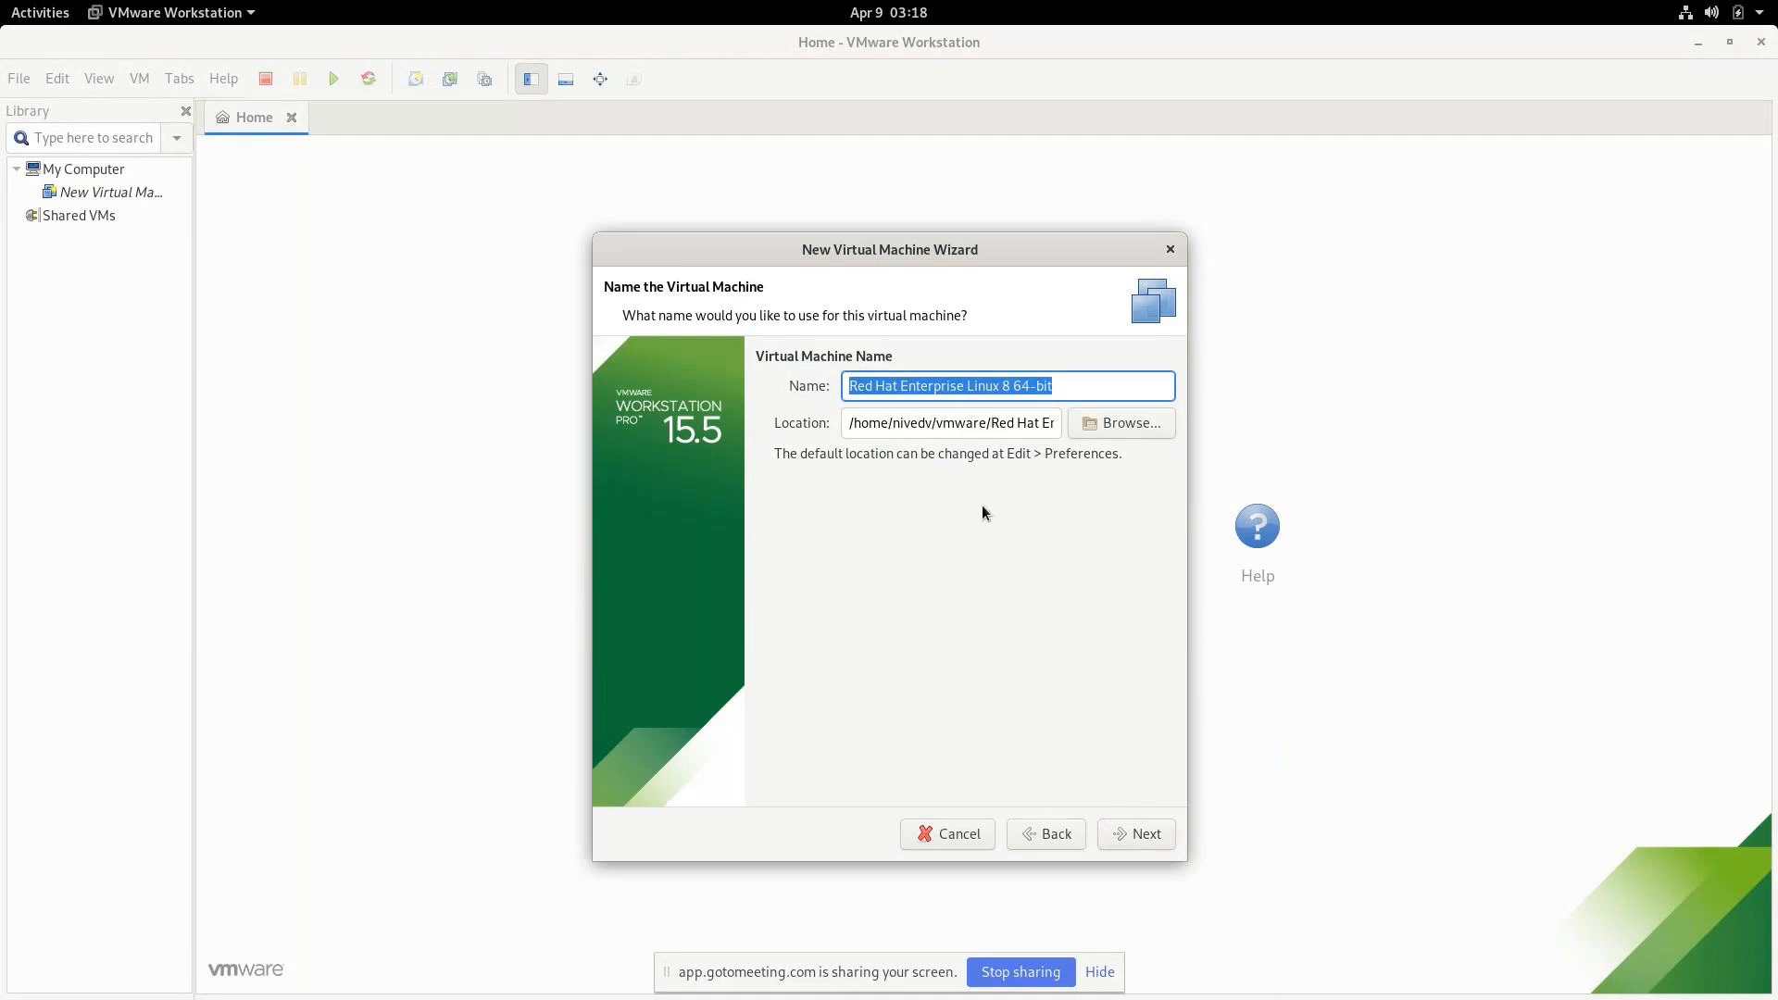
click(1131, 835)
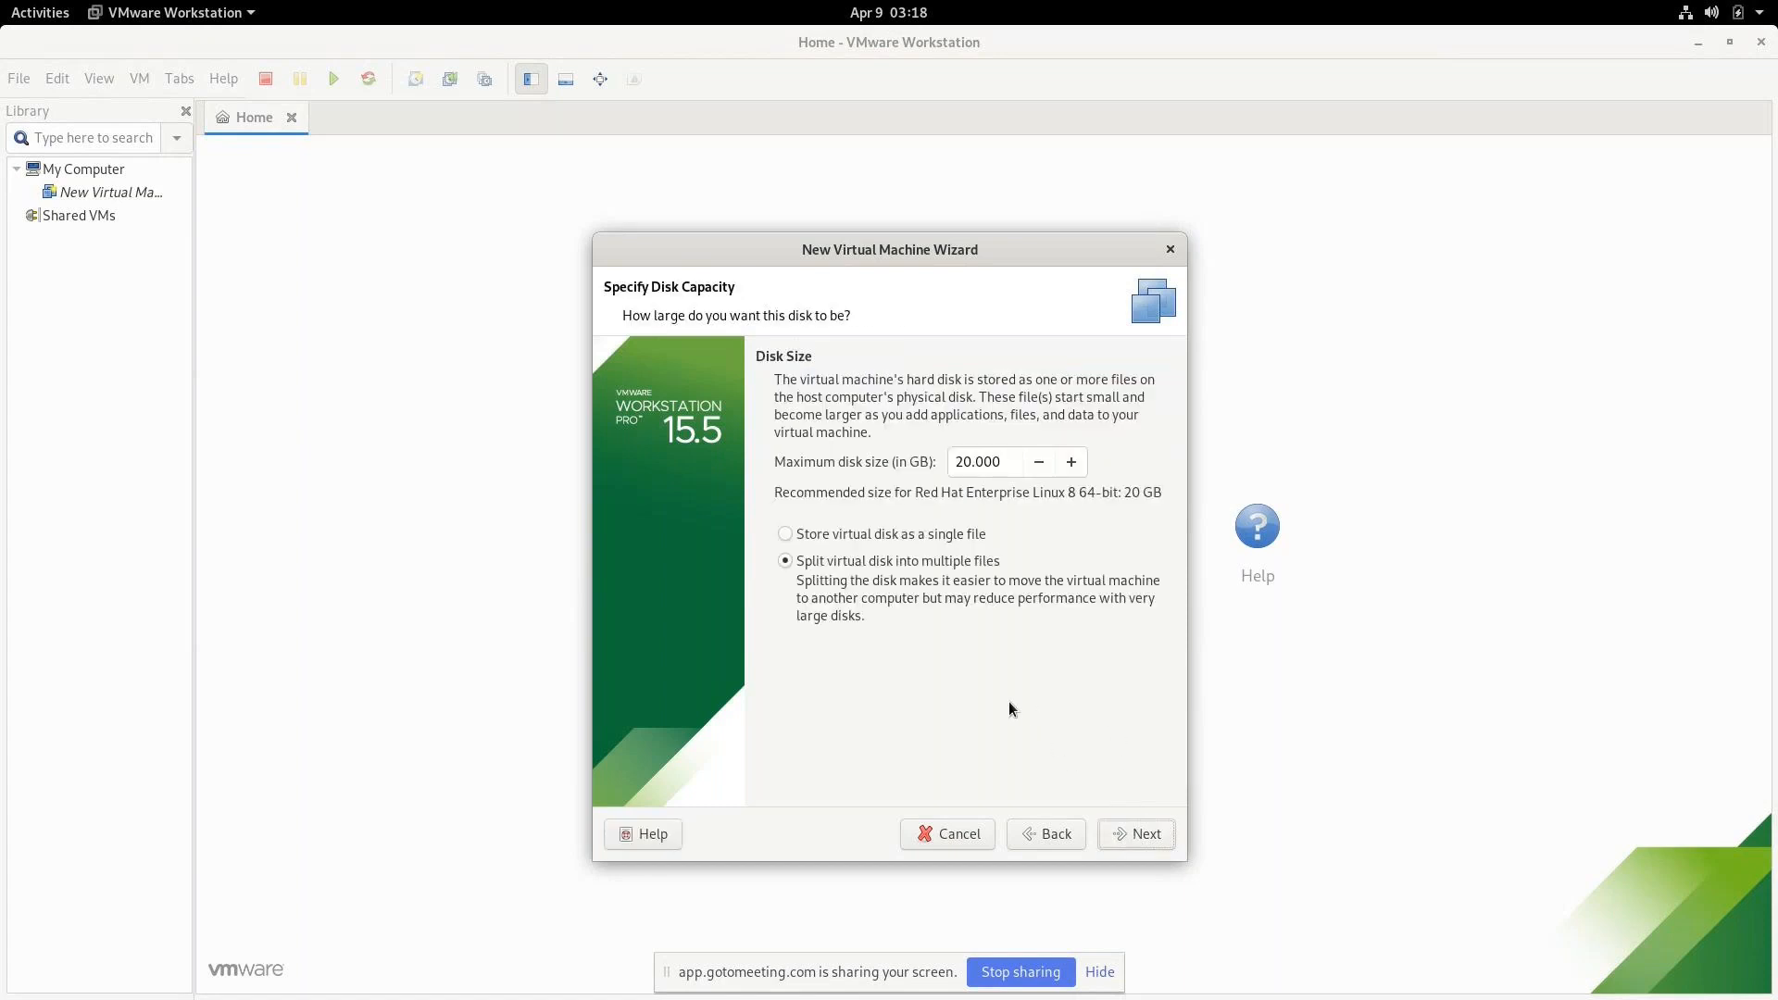
click(785, 535)
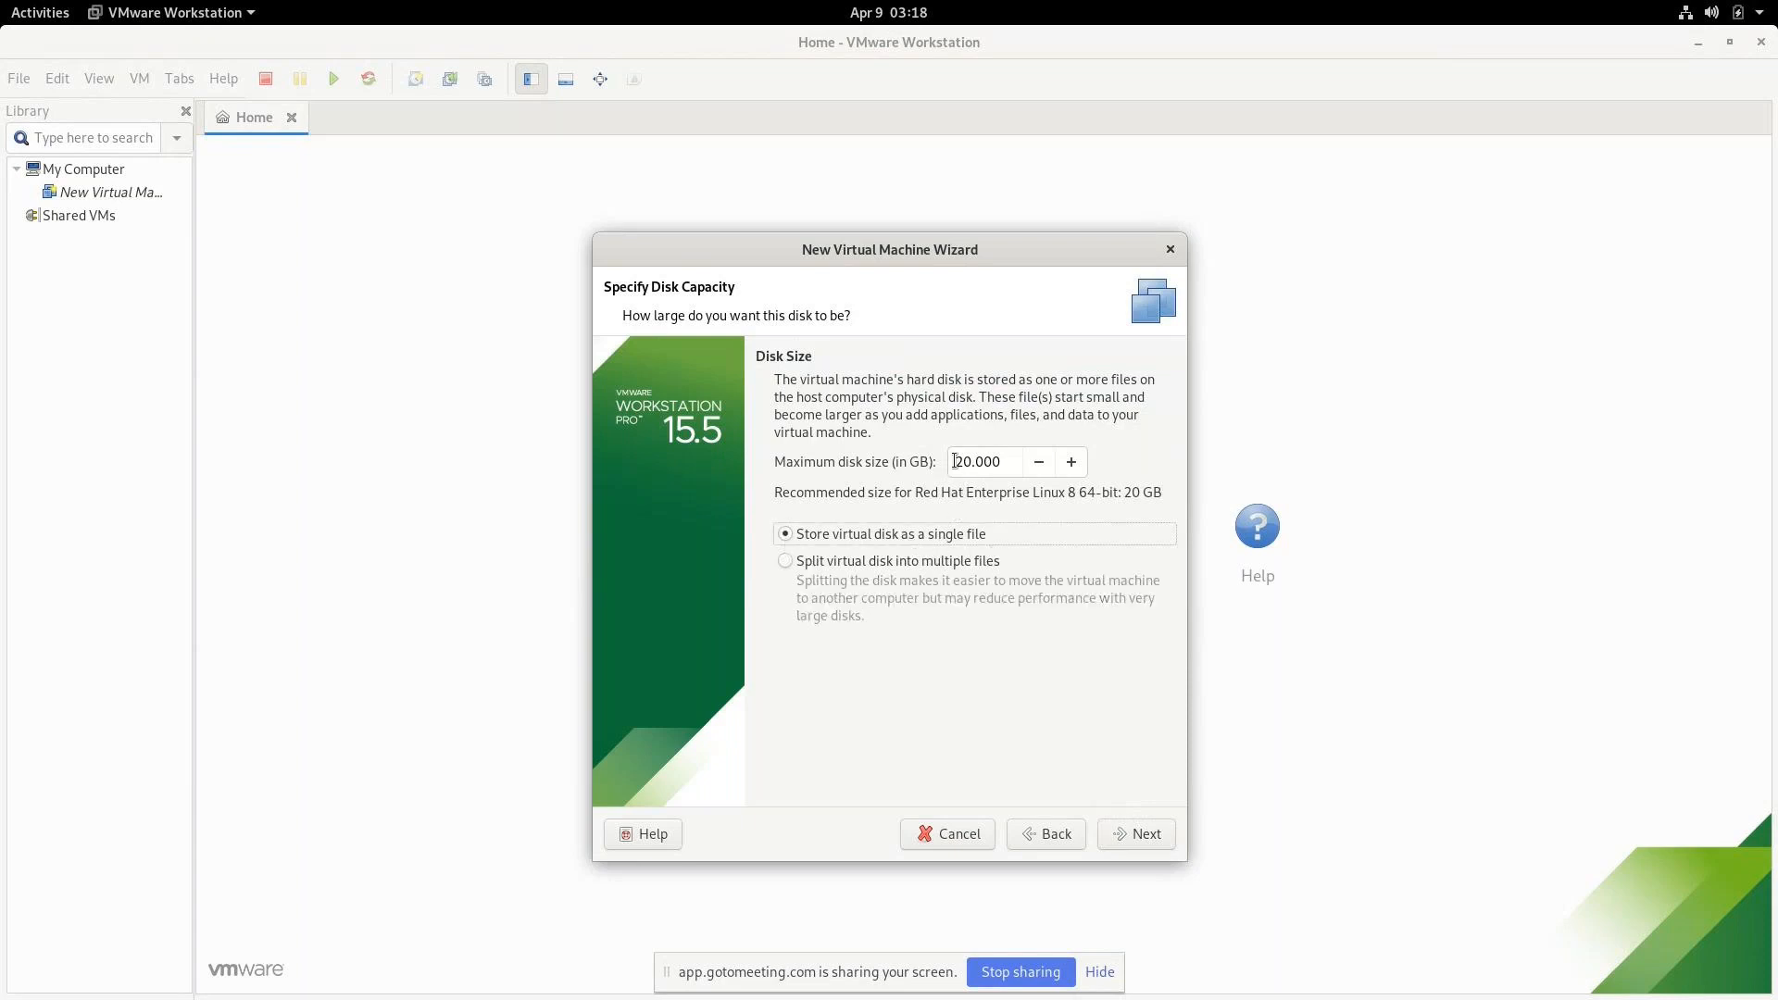
click(1146, 835)
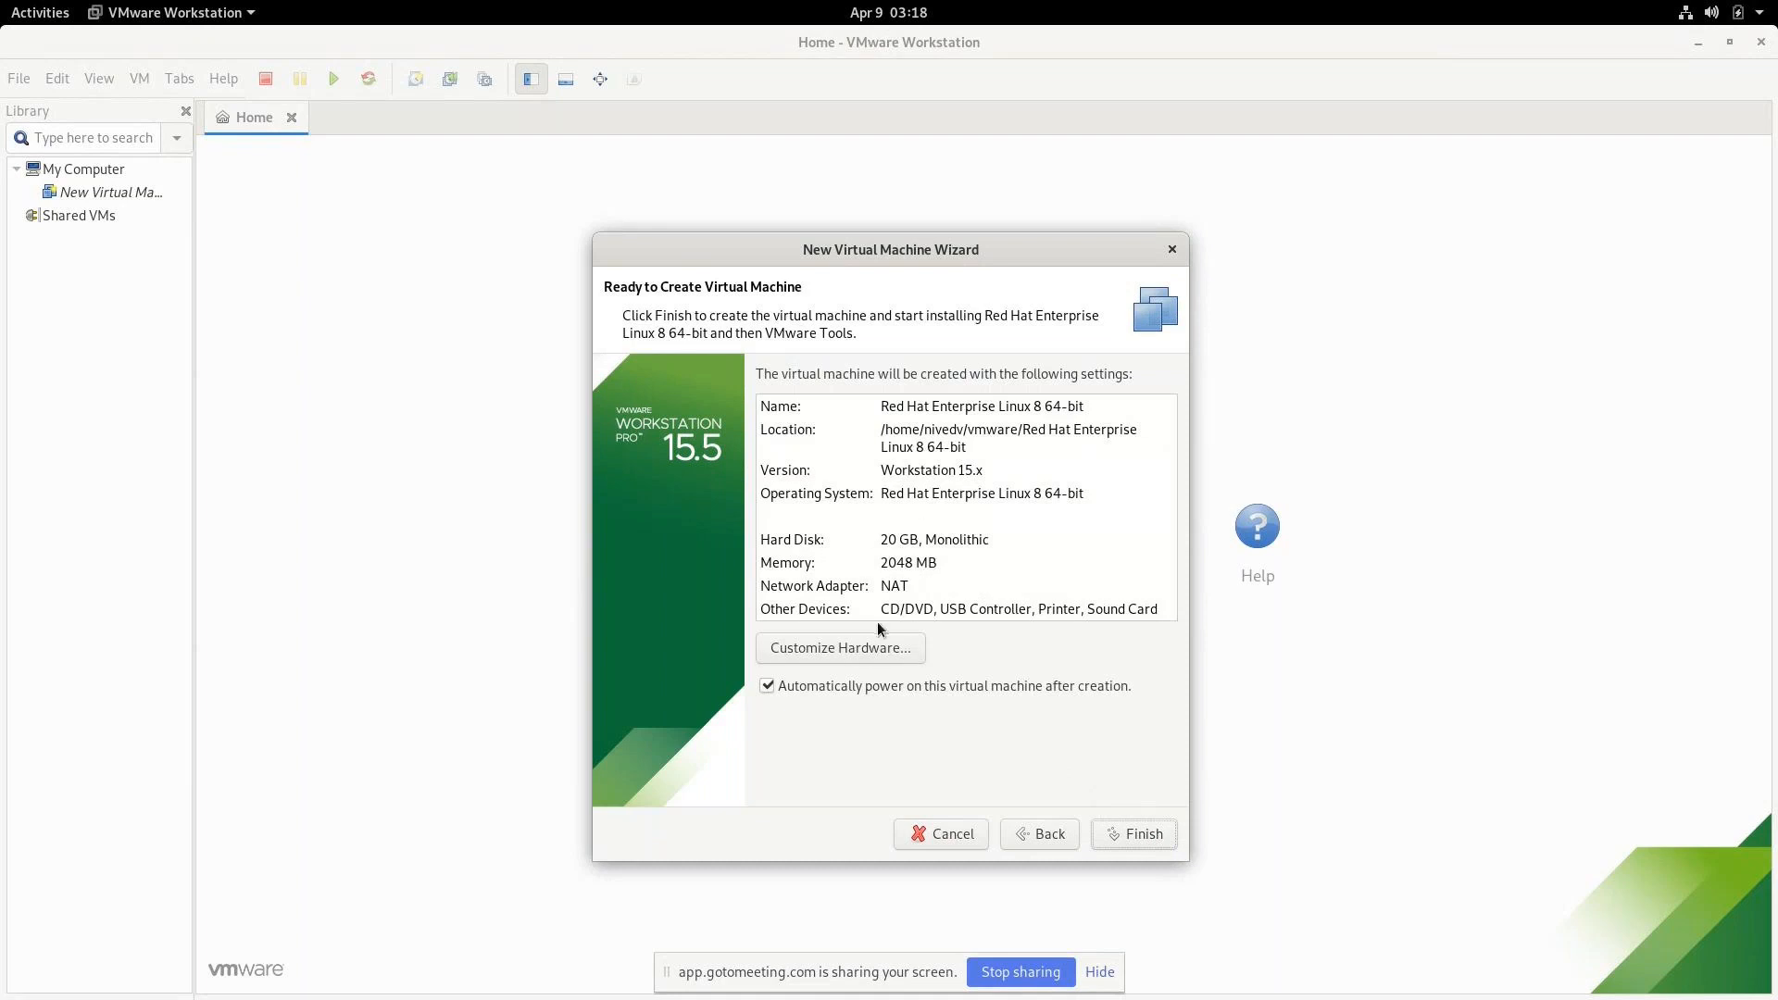
In Customize Hardware, set memory to 4096 MB and processors to 4
click(878, 644)
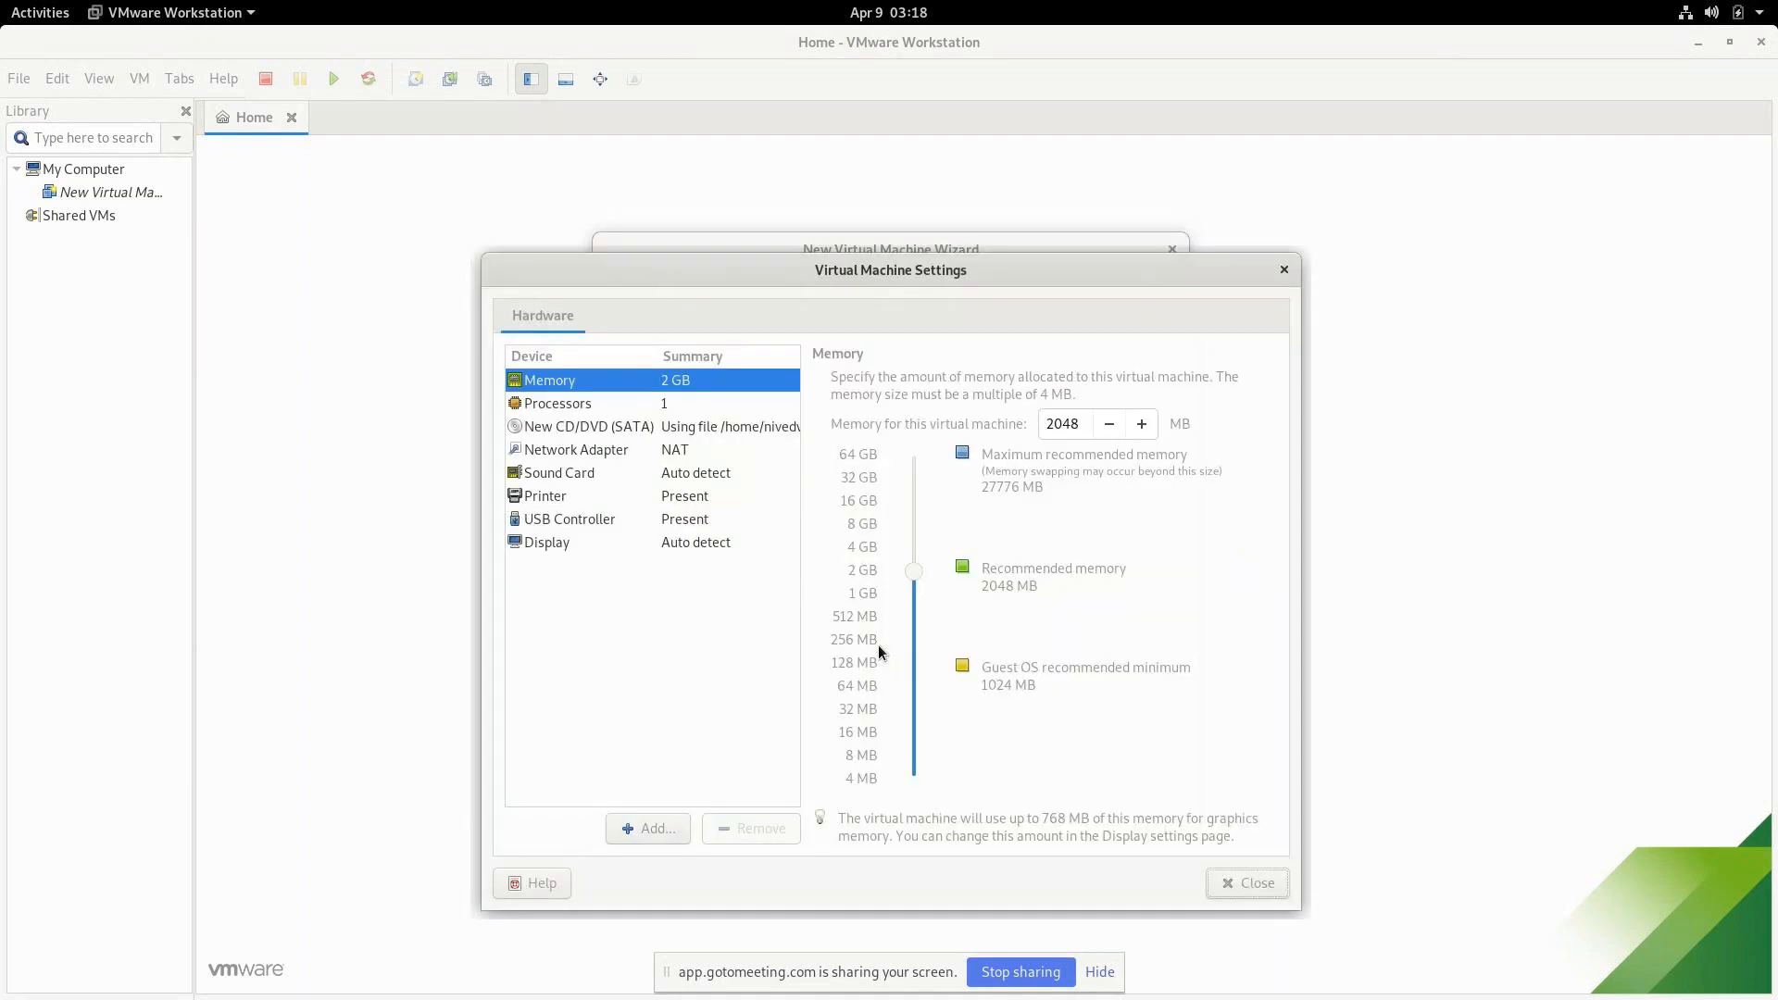
click(1078, 426)
key(ctrl+a)
text(4096)
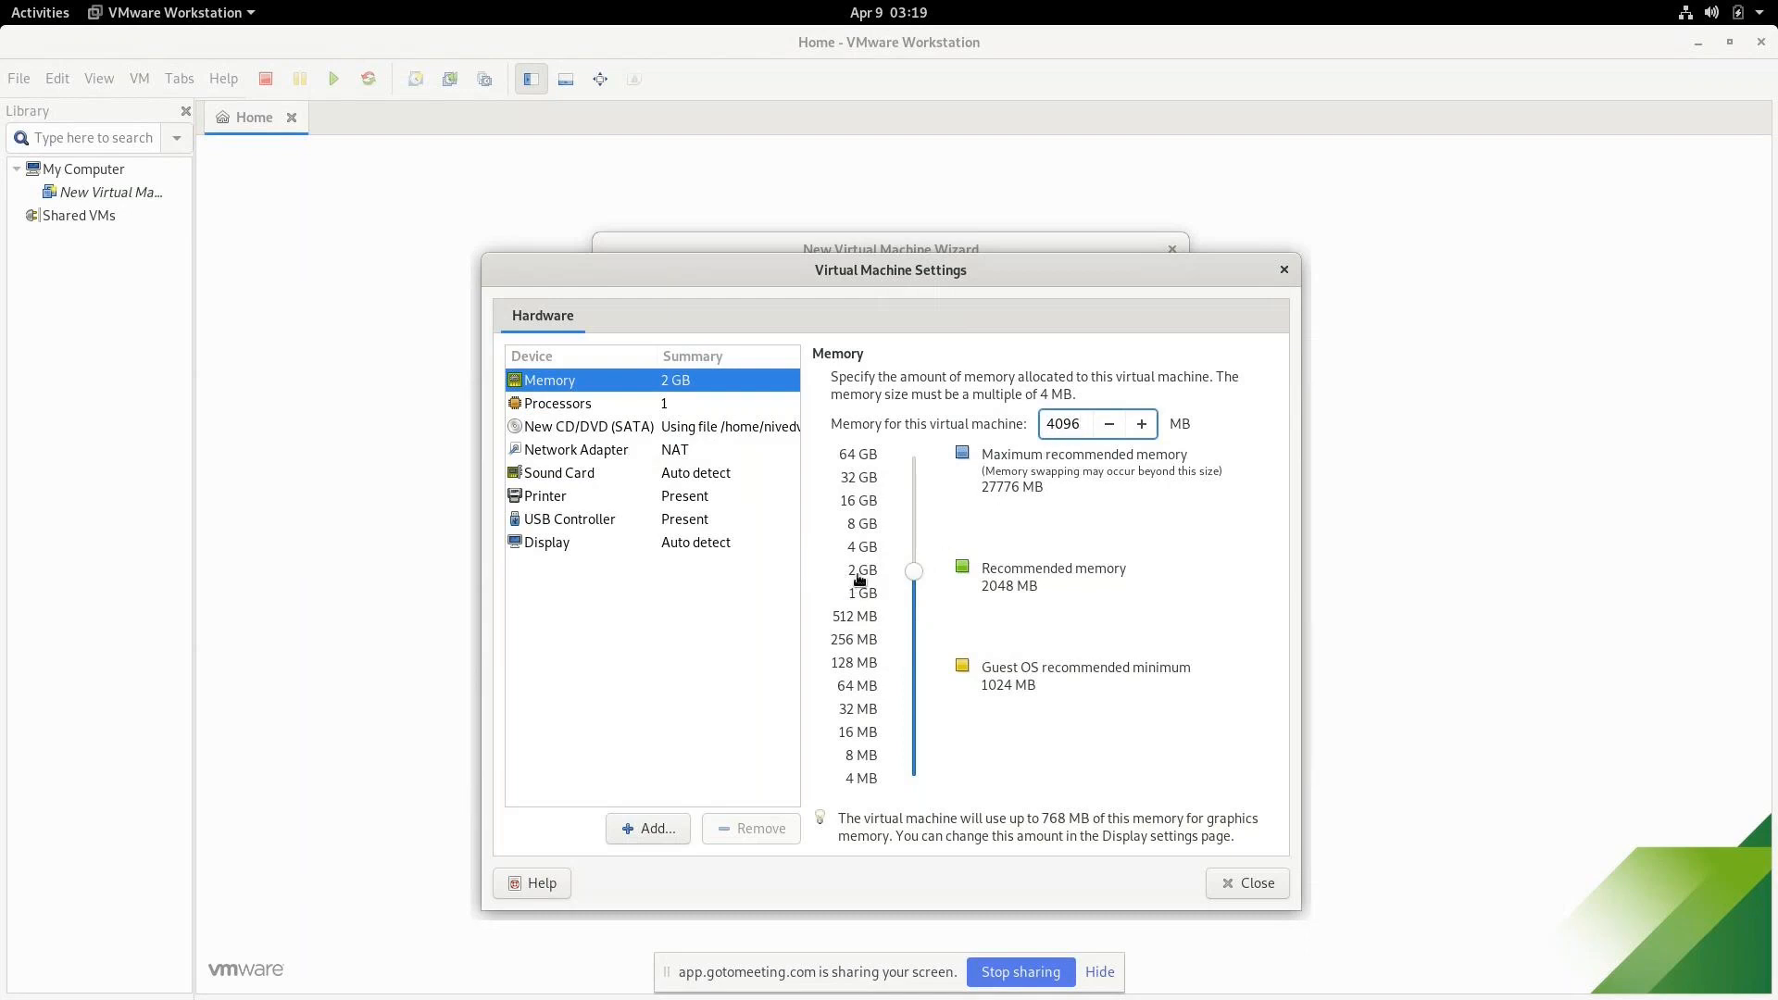
click(593, 408)
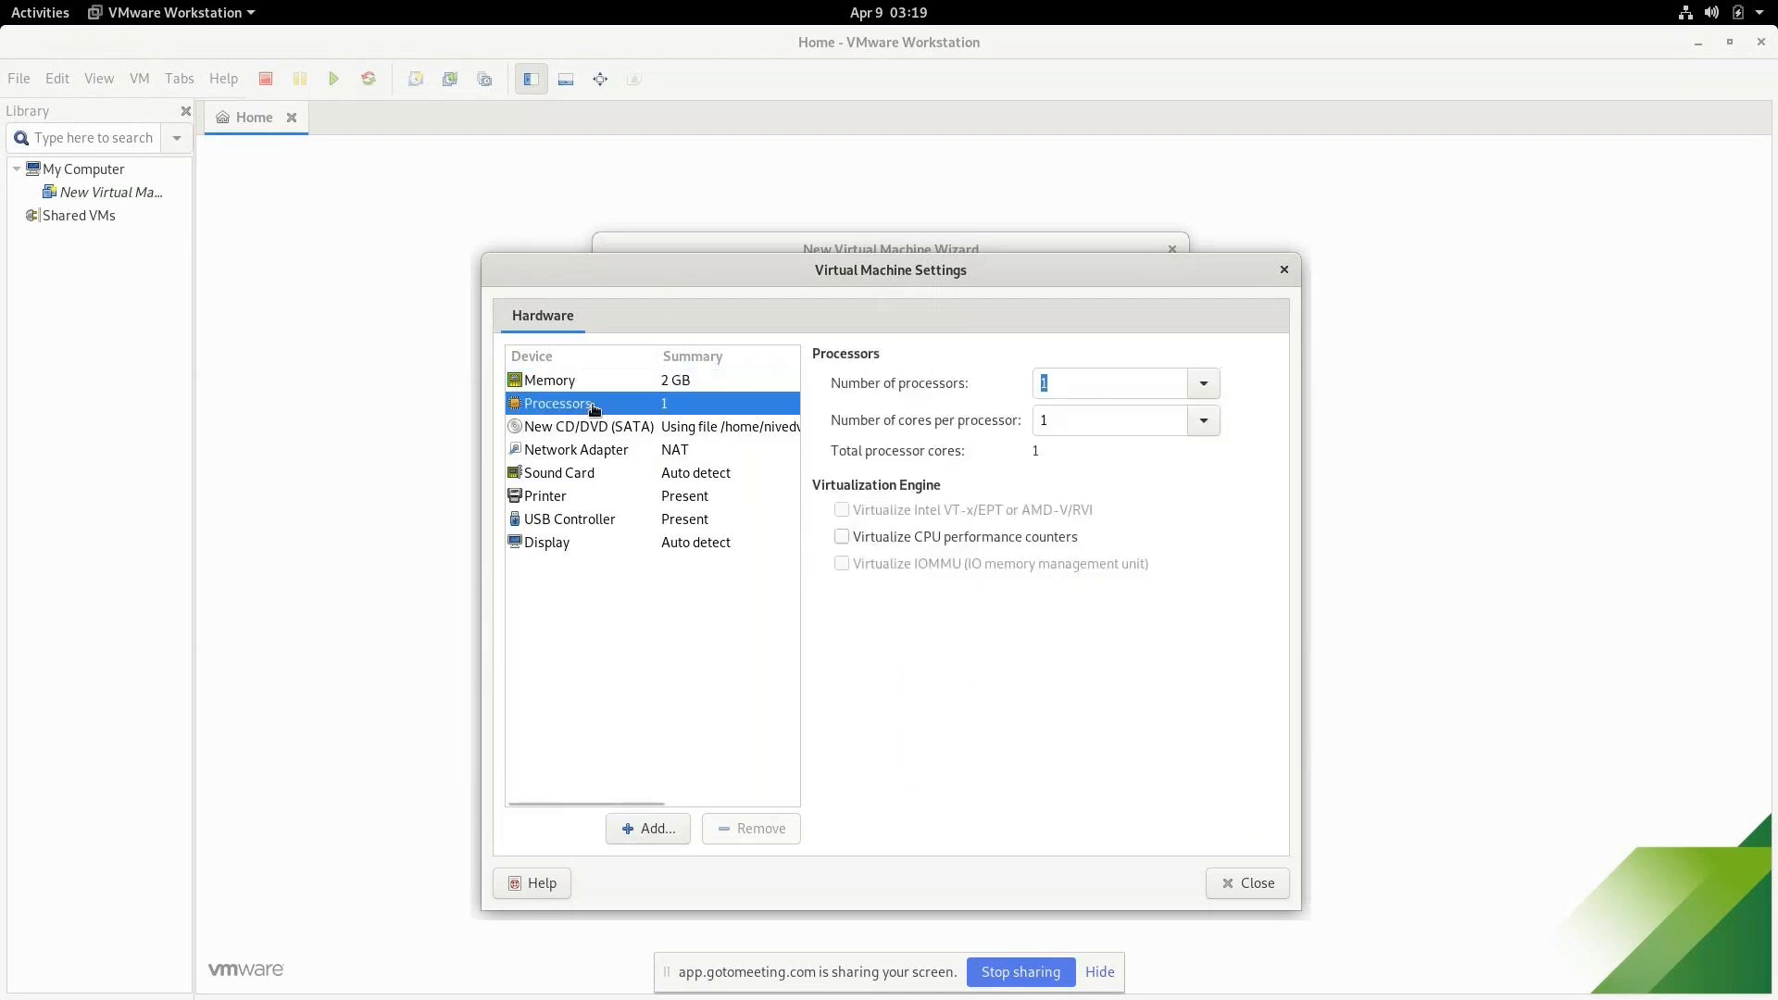
click(1202, 383)
click(1076, 479)
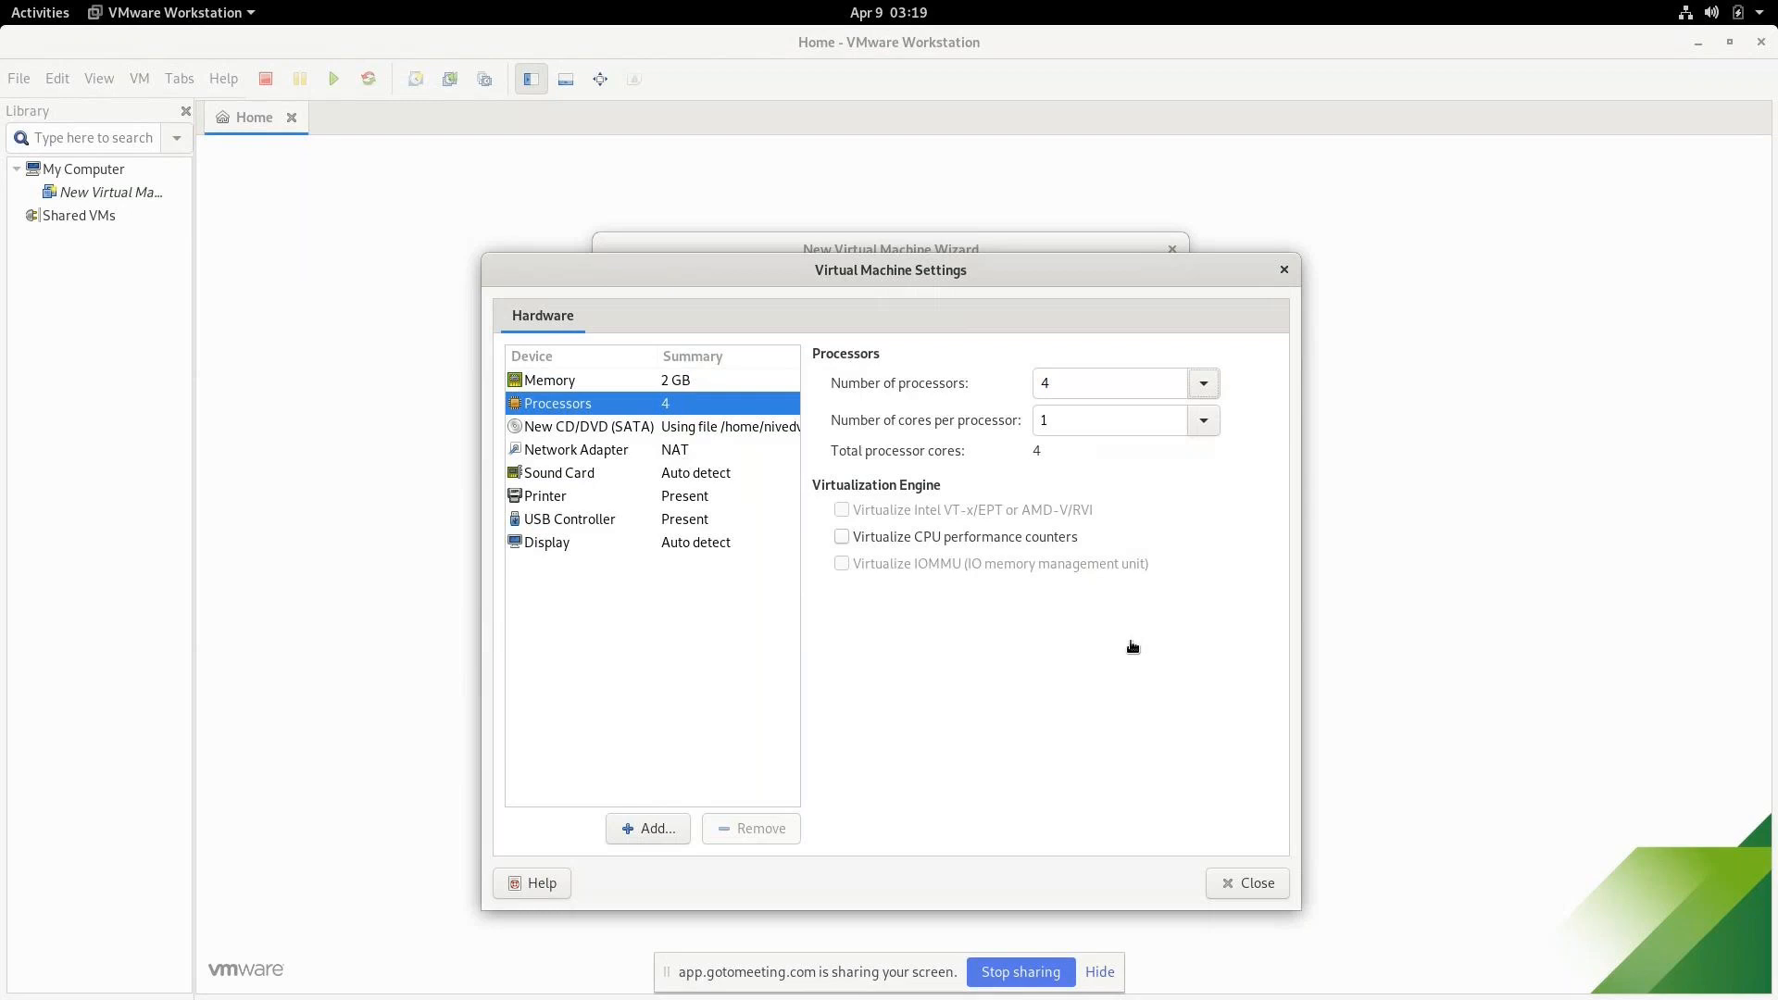
Switch the network adapter to Bridged and remove the printer device
click(584, 460)
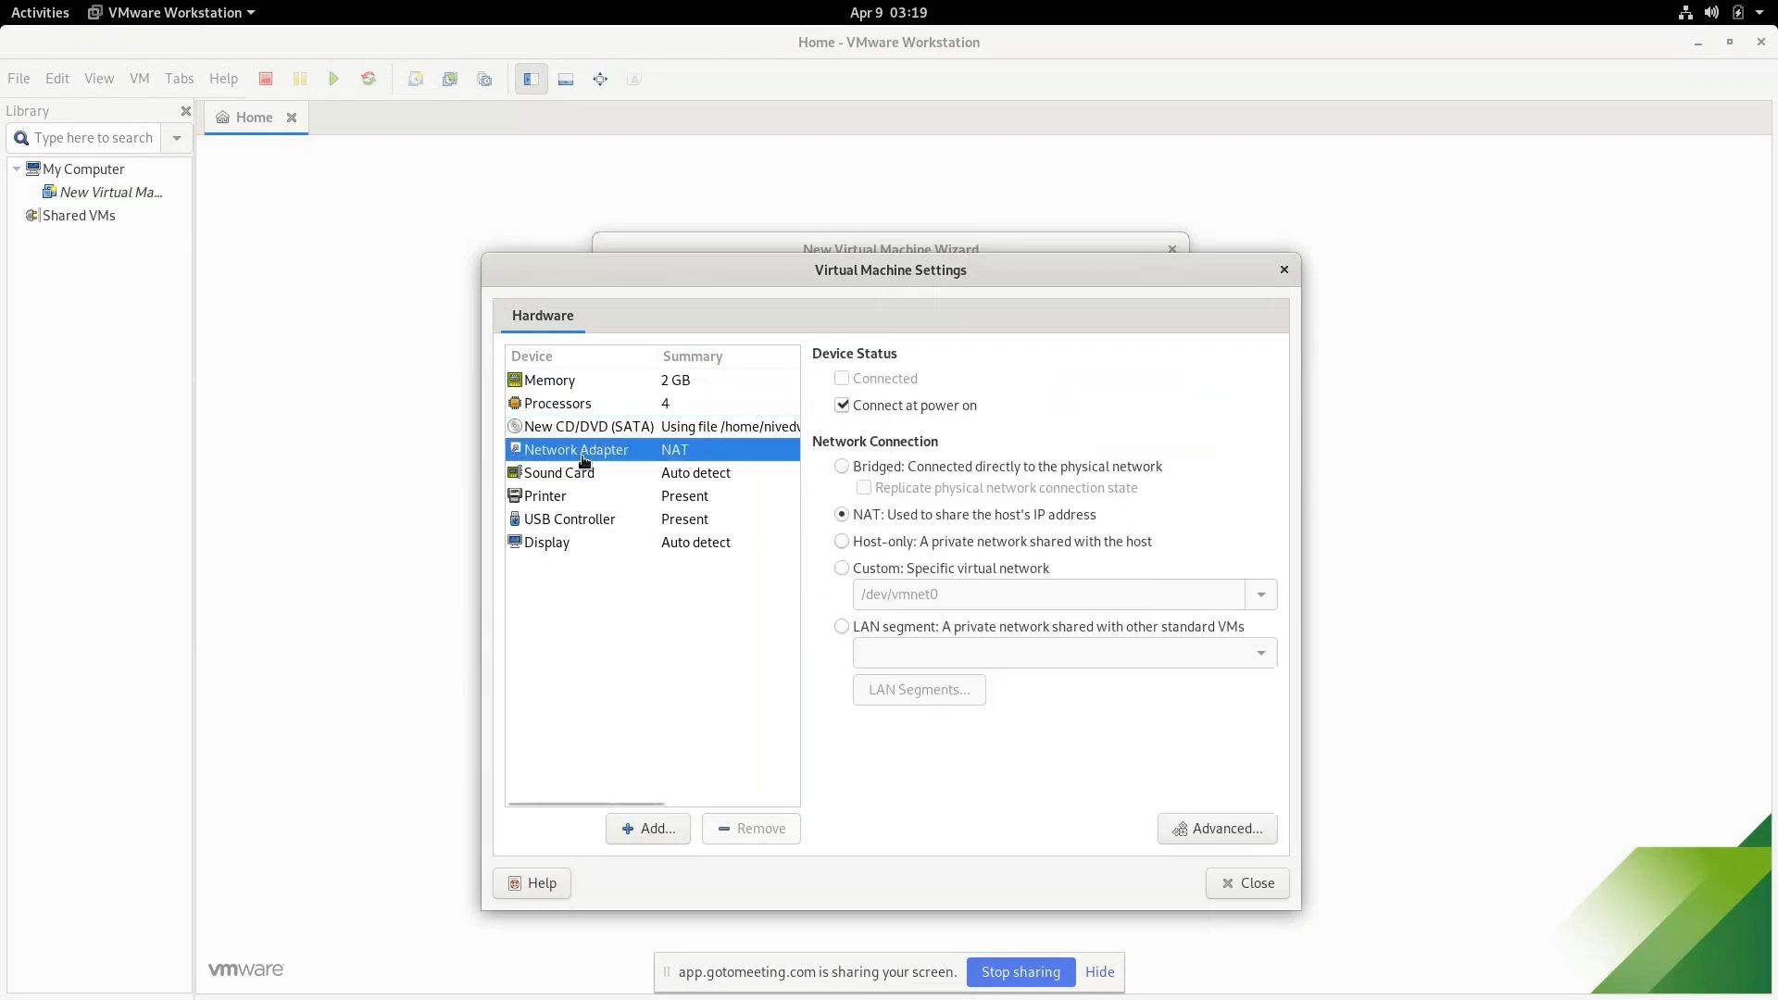
click(840, 474)
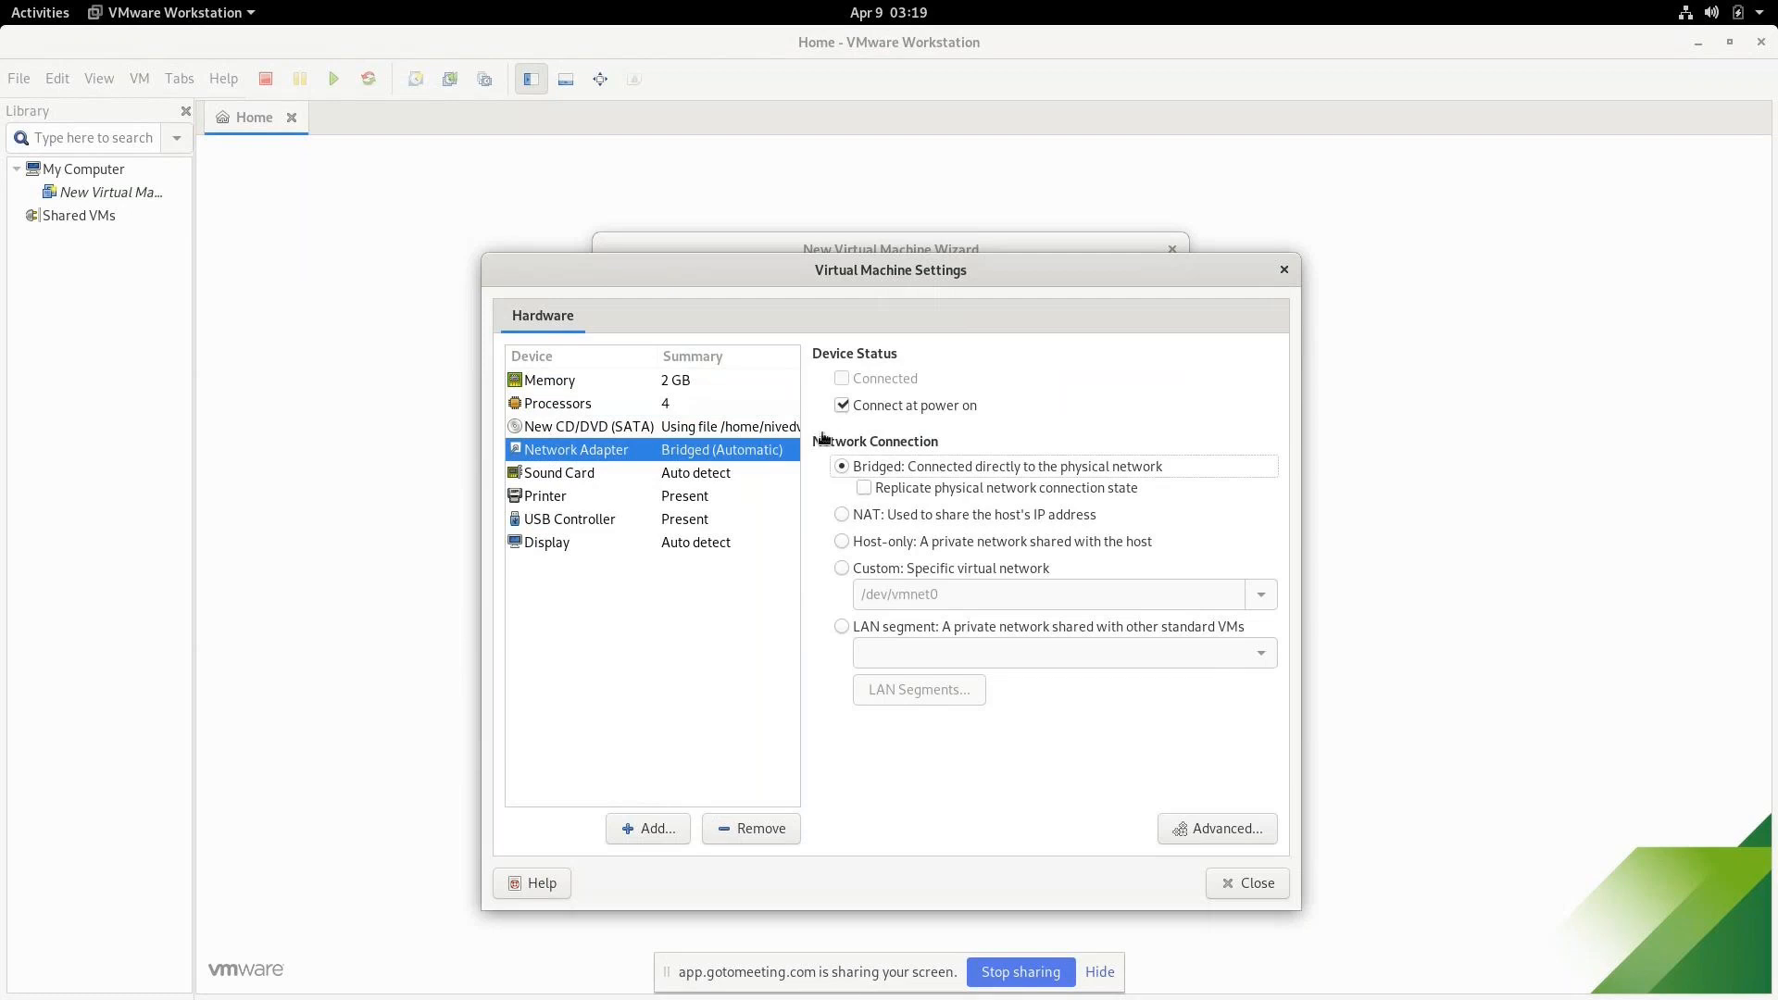
click(572, 500)
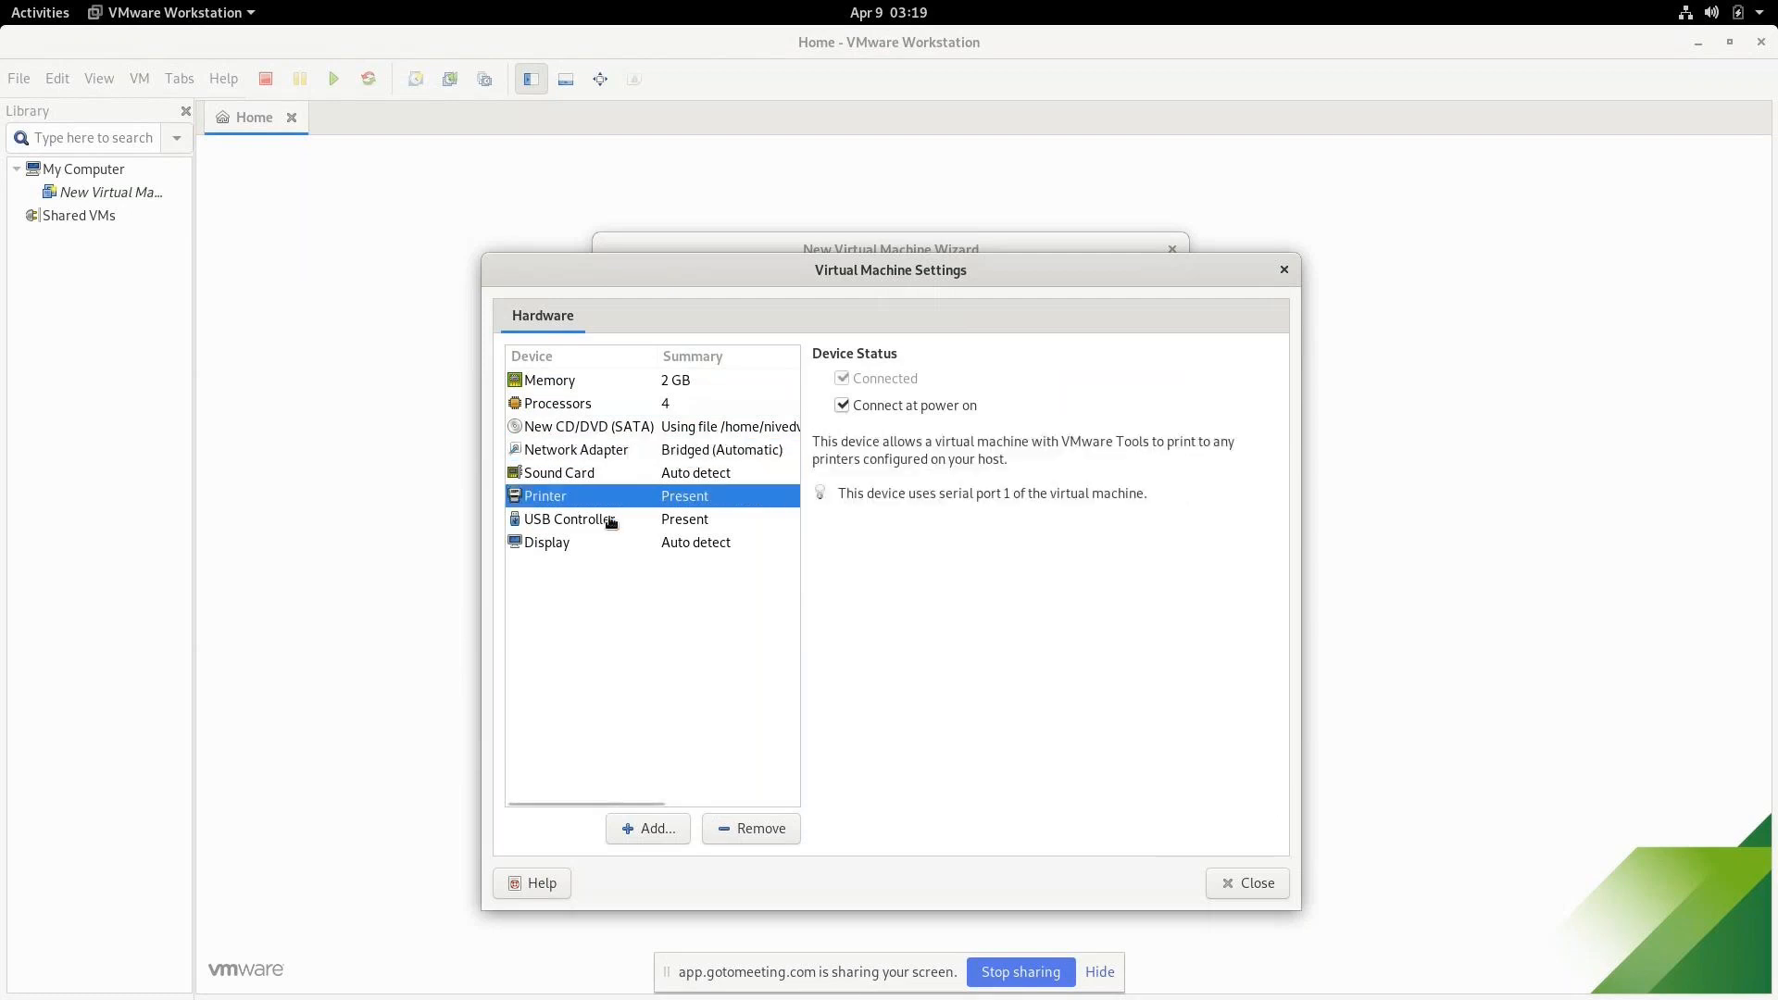
click(733, 831)
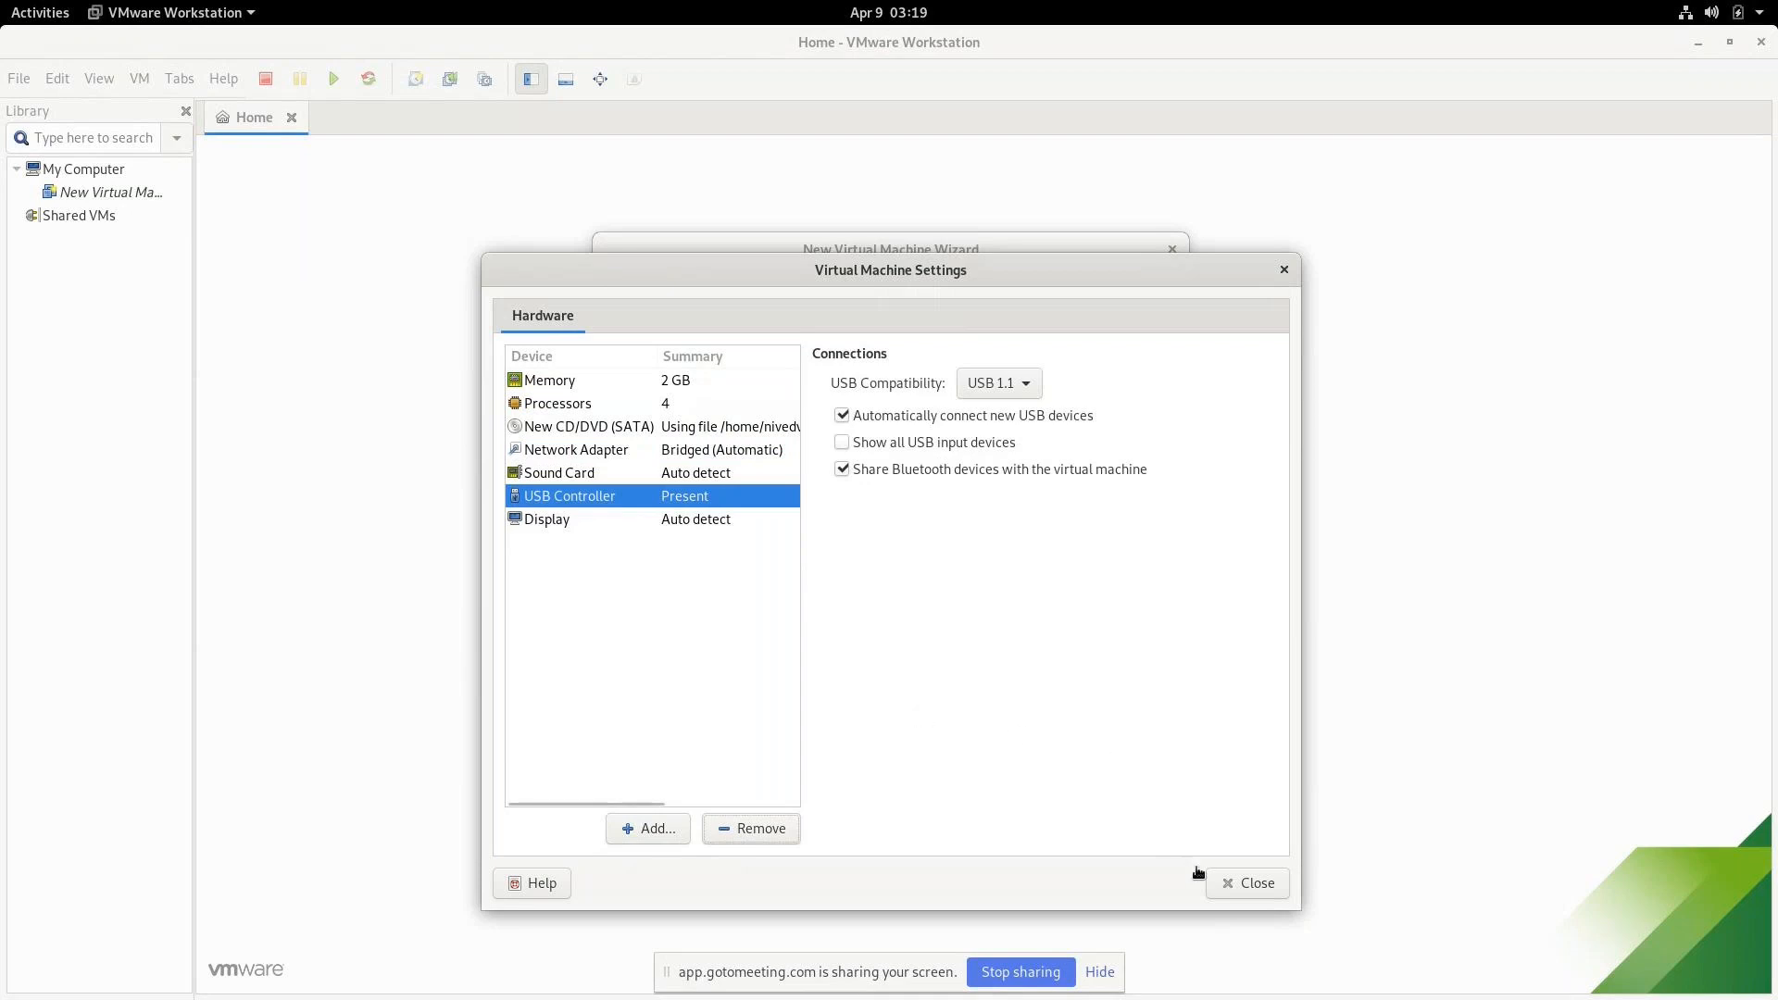
click(1236, 887)
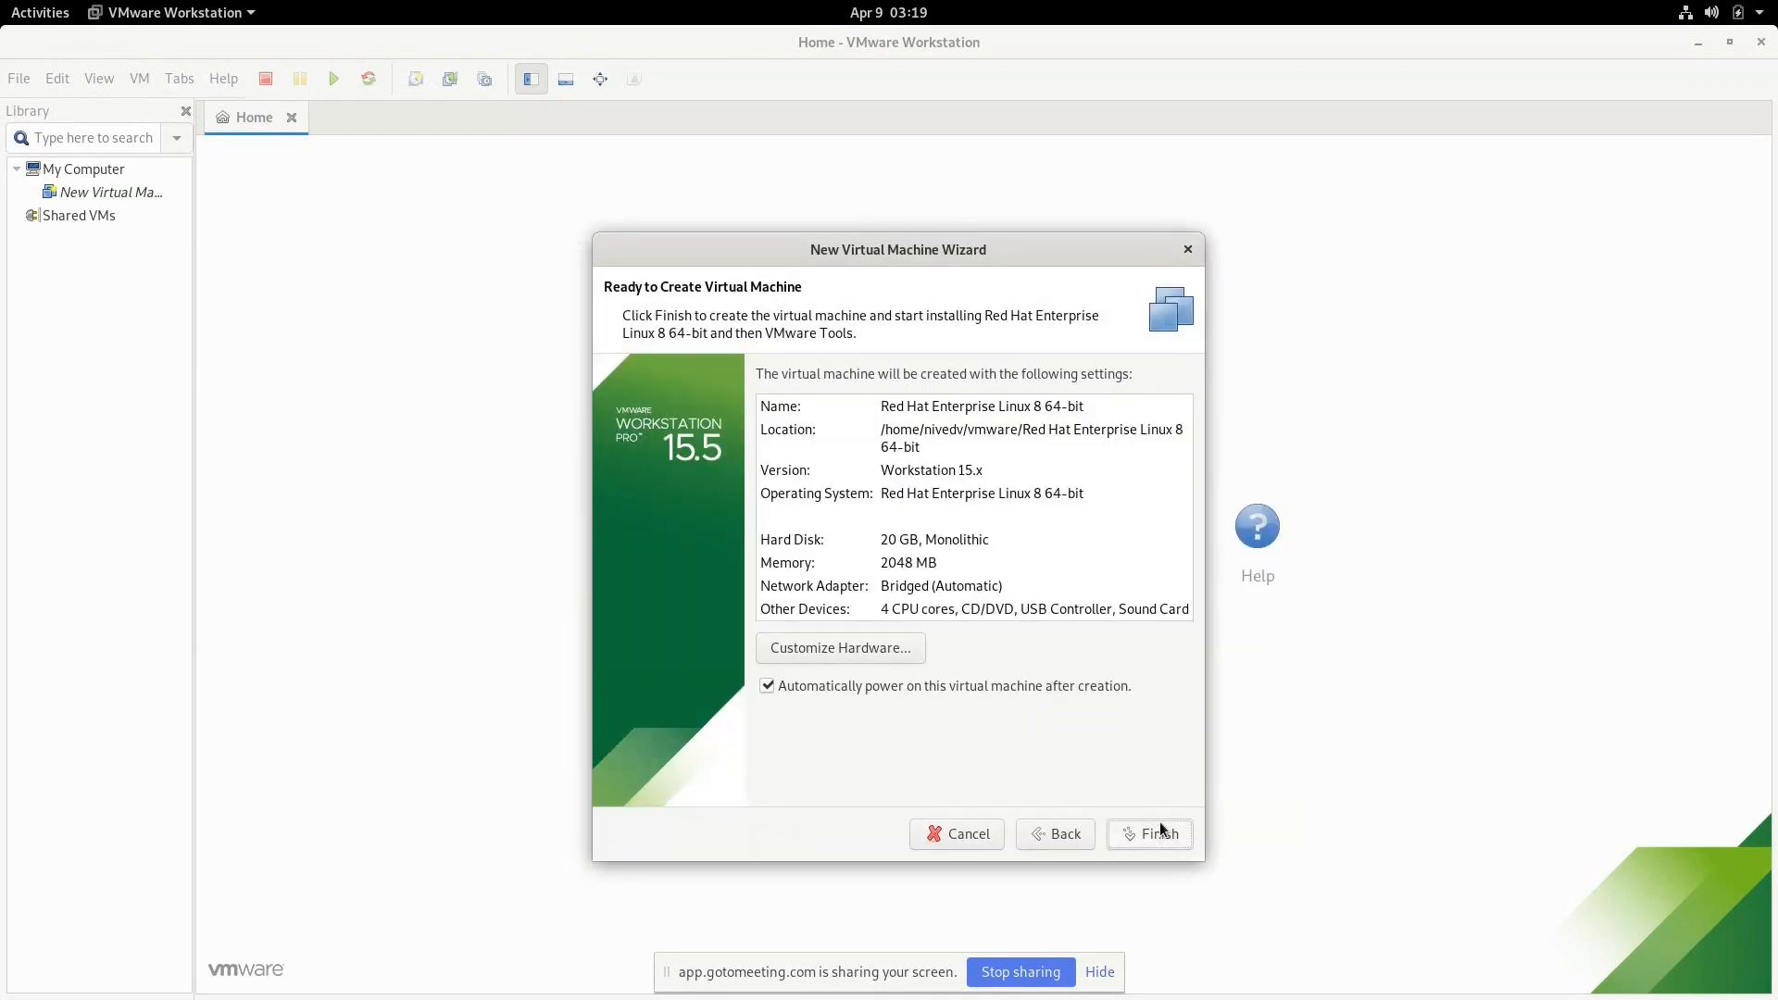
Finish the wizard to create and power on the VM, dismissing the graphics warnings
click(1159, 831)
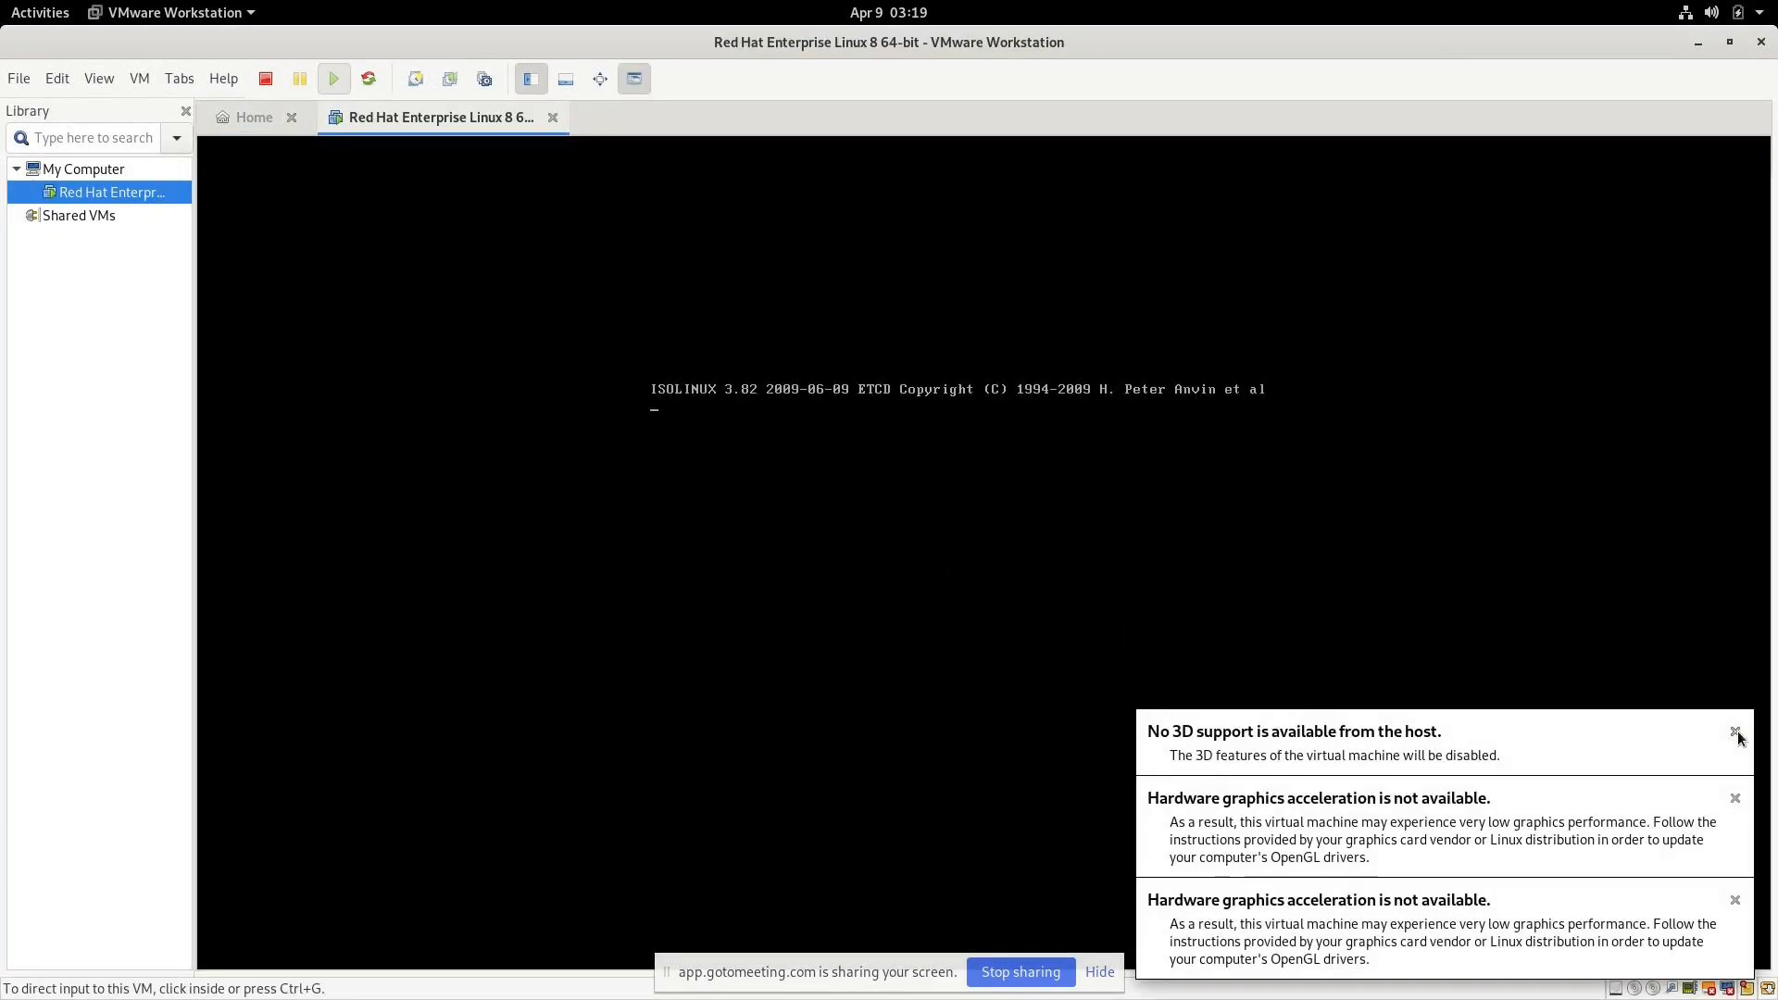
click(1735, 733)
click(1735, 798)
click(1735, 900)
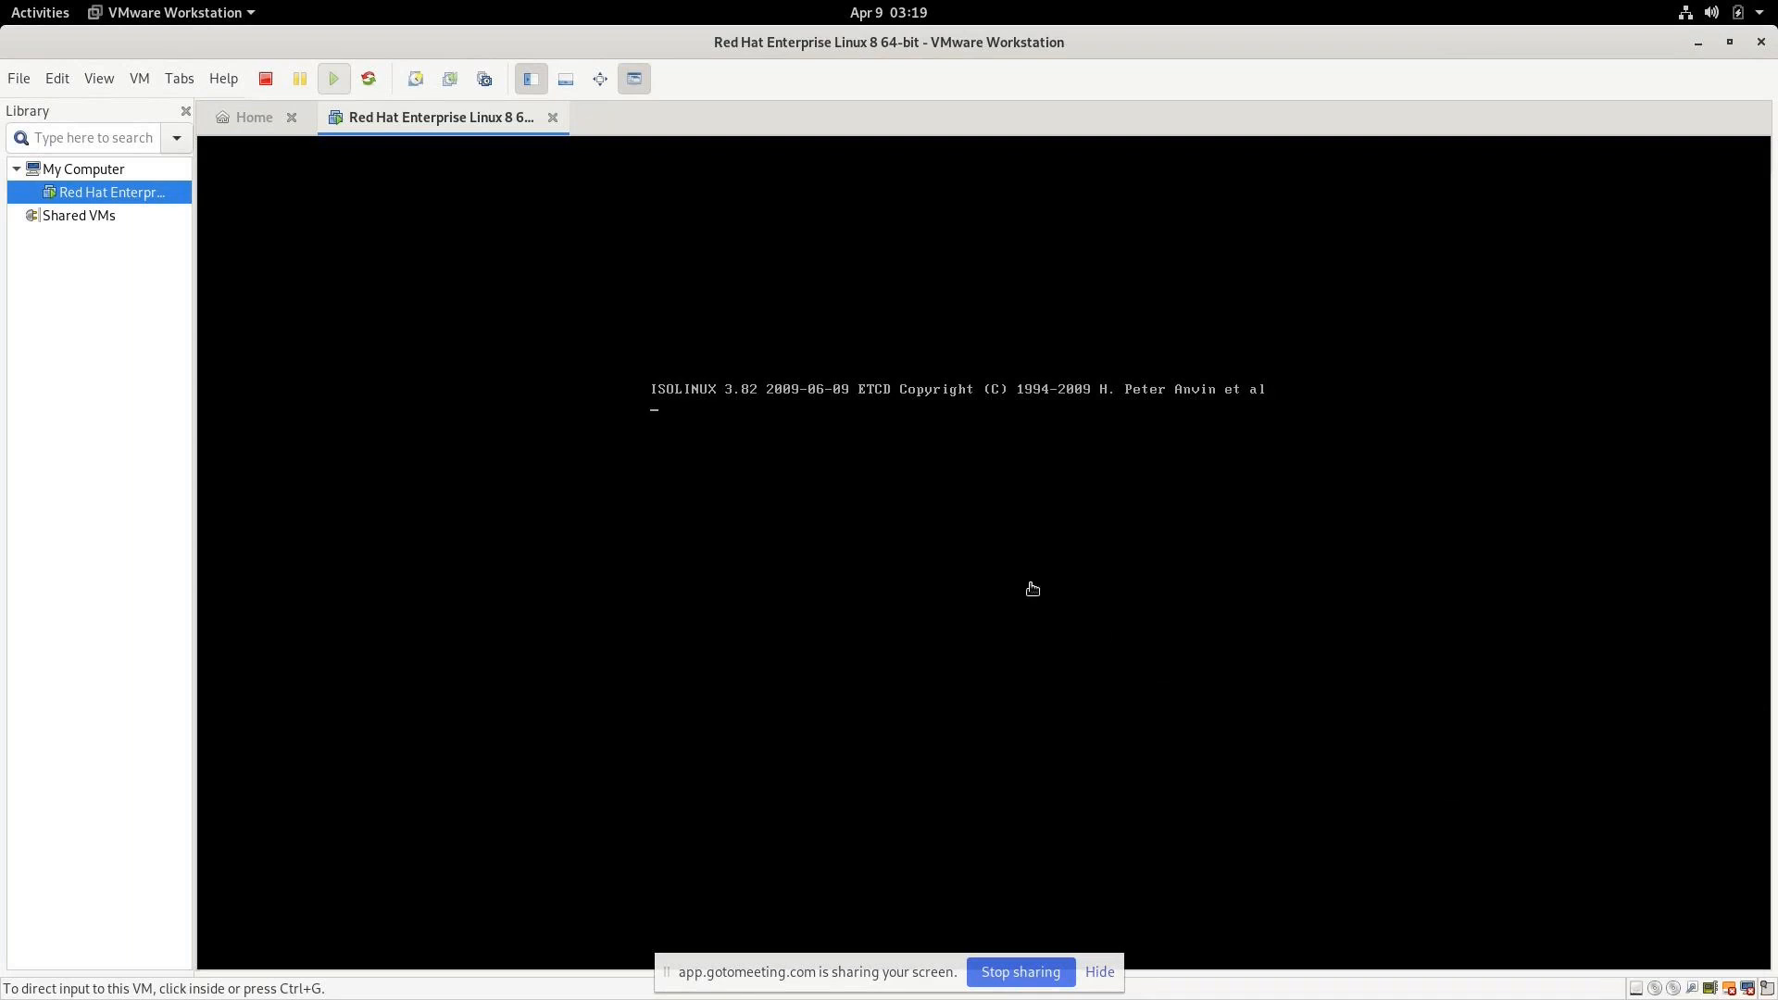
Give the VM input focus and open the RHEL 8.0 installer's Time & Date page
click(1009, 552)
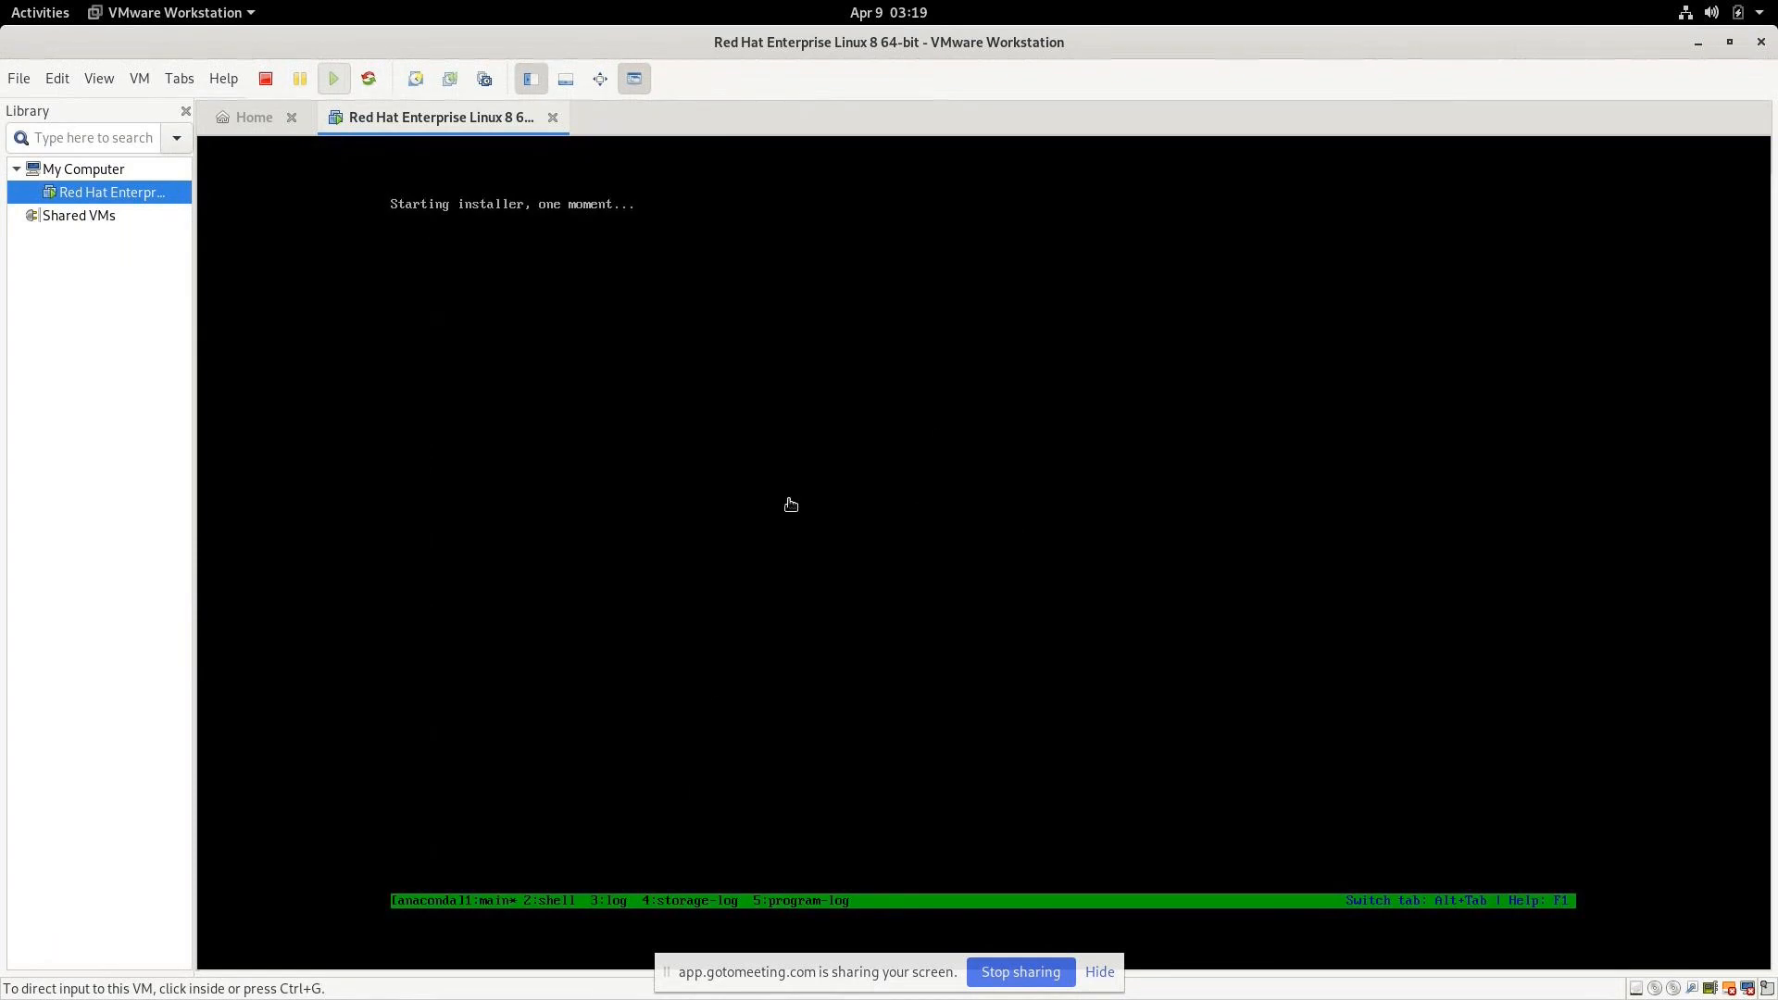
click(929, 532)
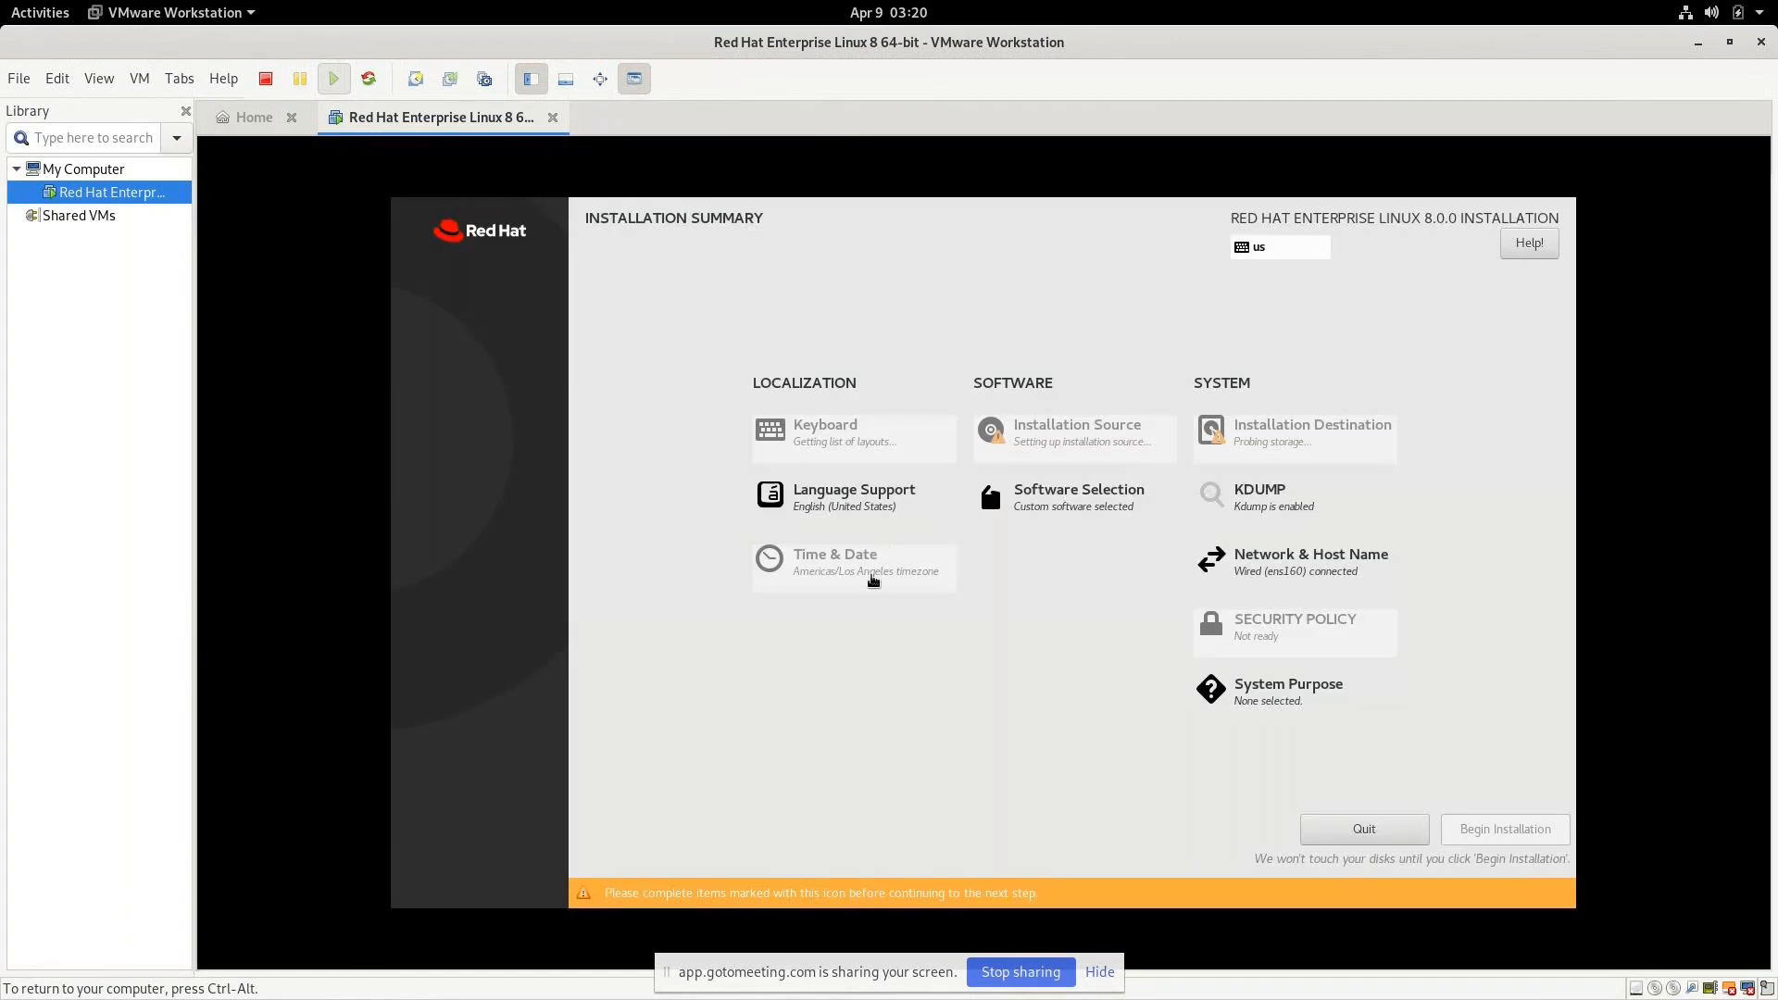
click(870, 577)
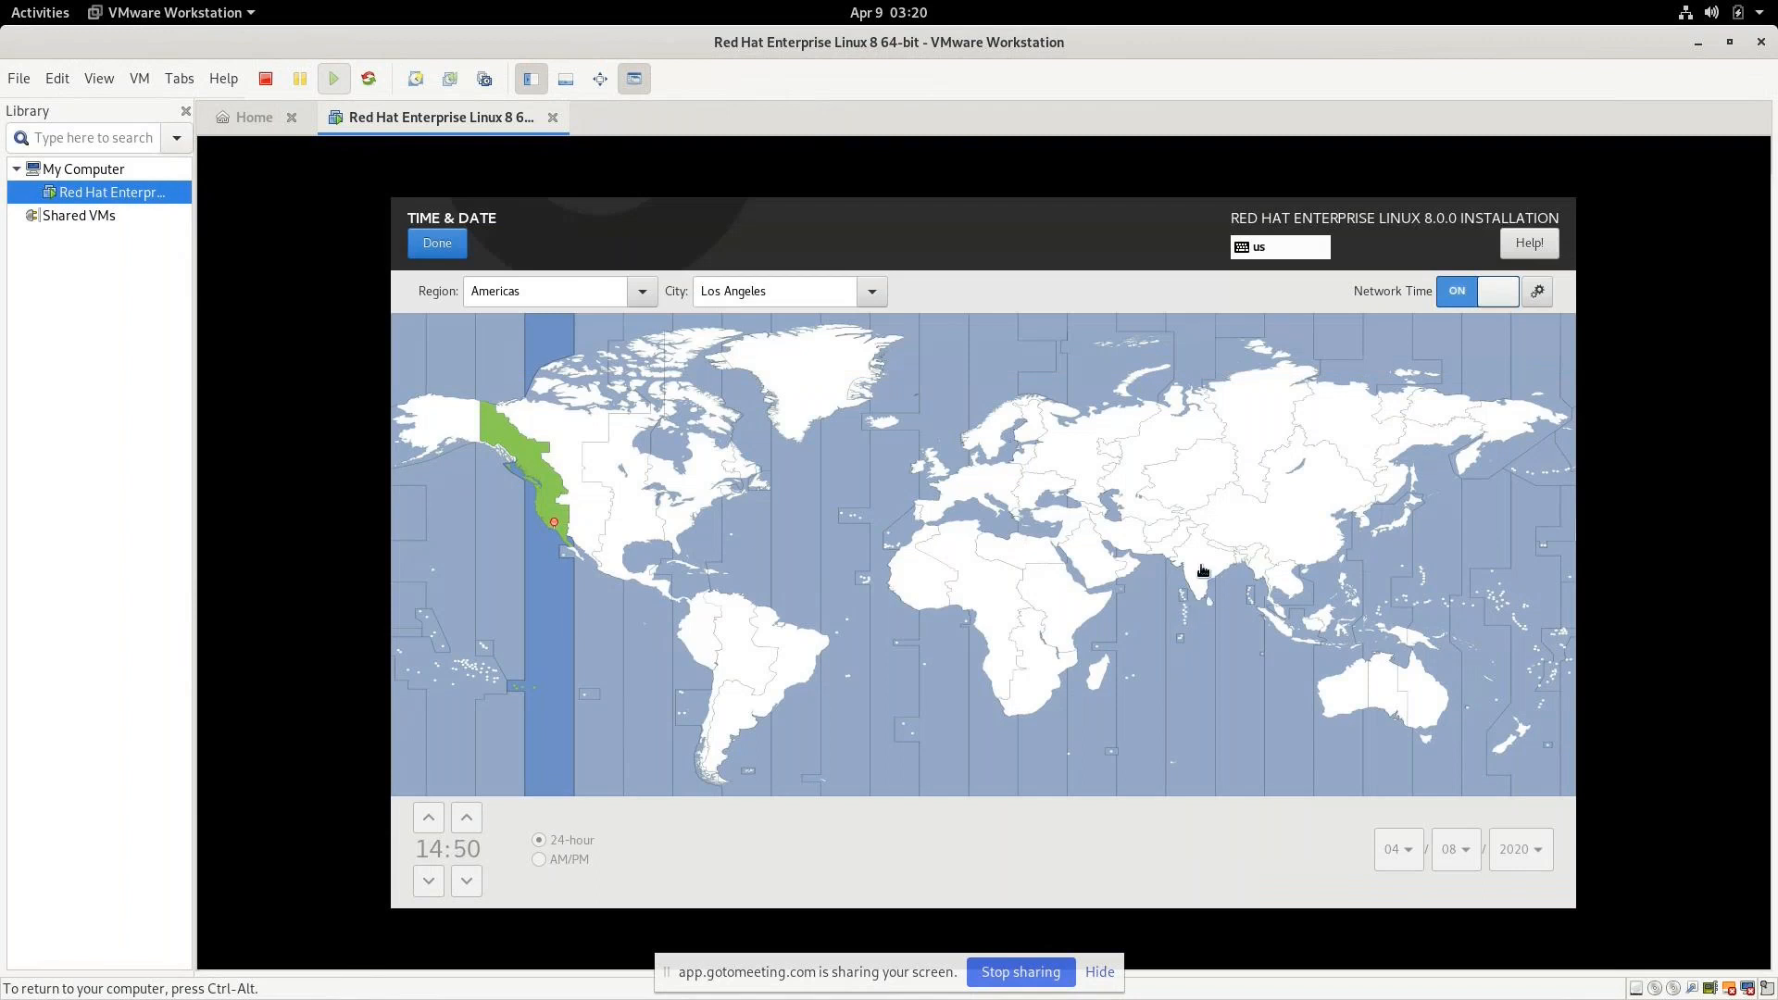
Set the timezone to Asia/Kolkata and choose the Server with GUI software environment
click(1202, 570)
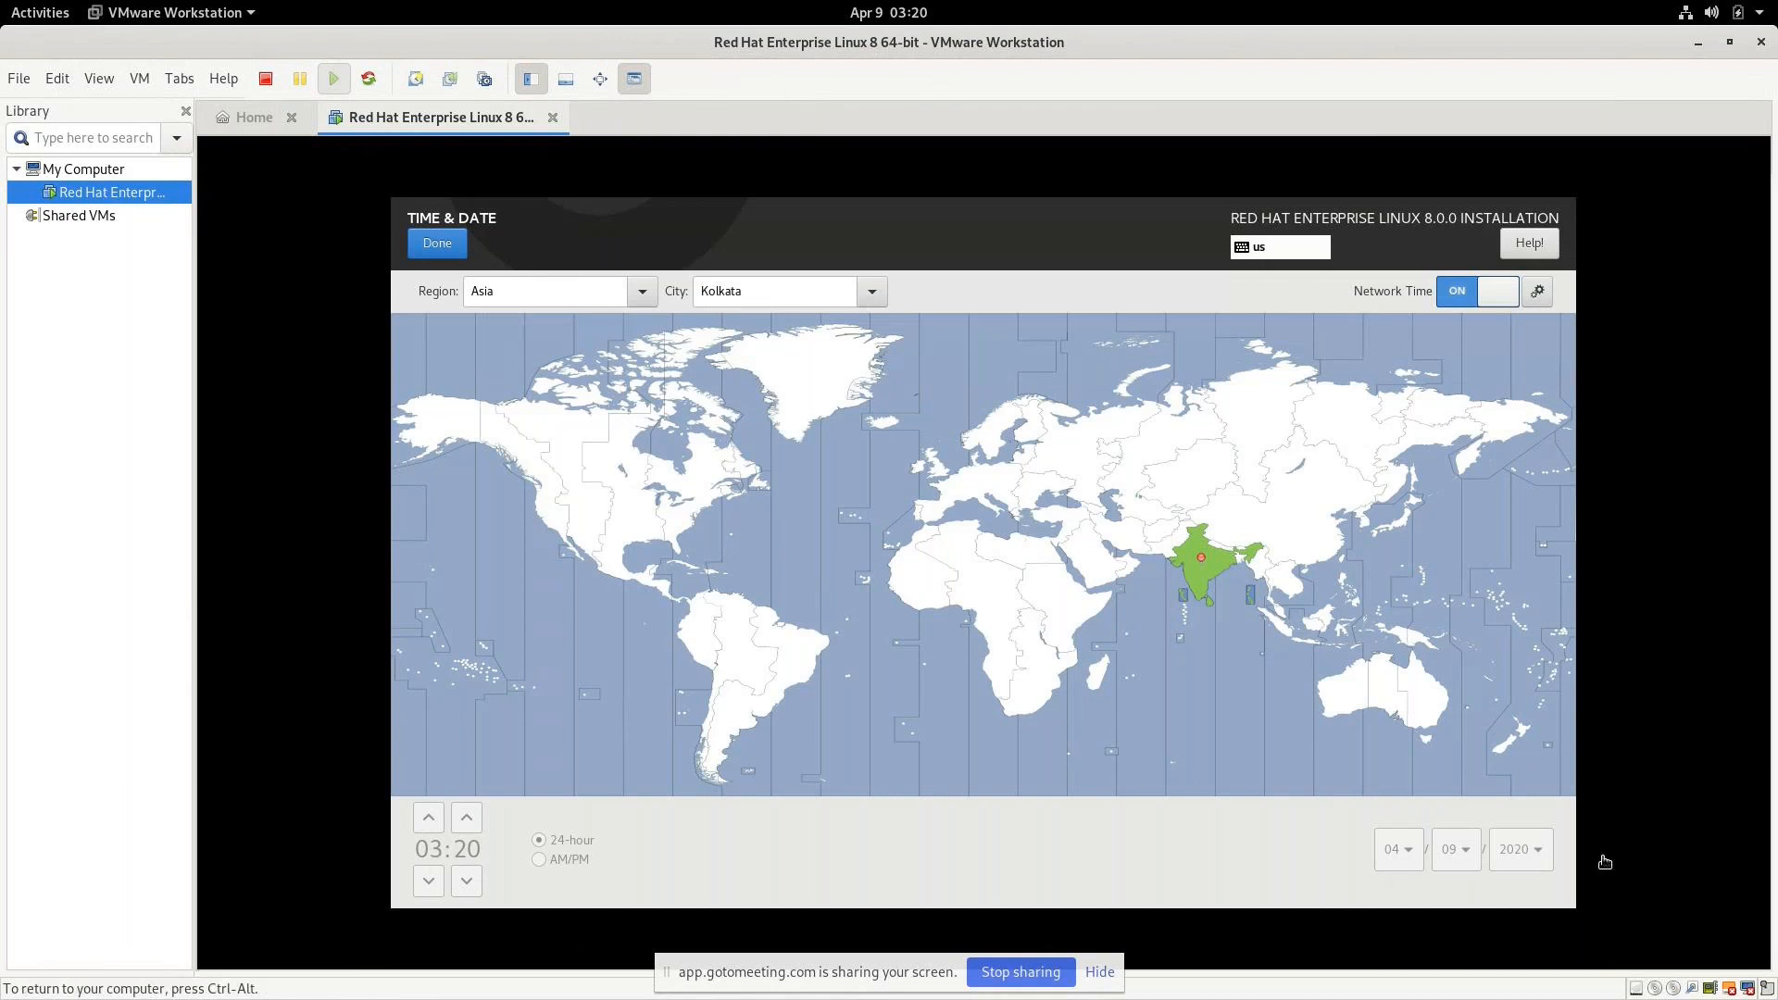
click(448, 245)
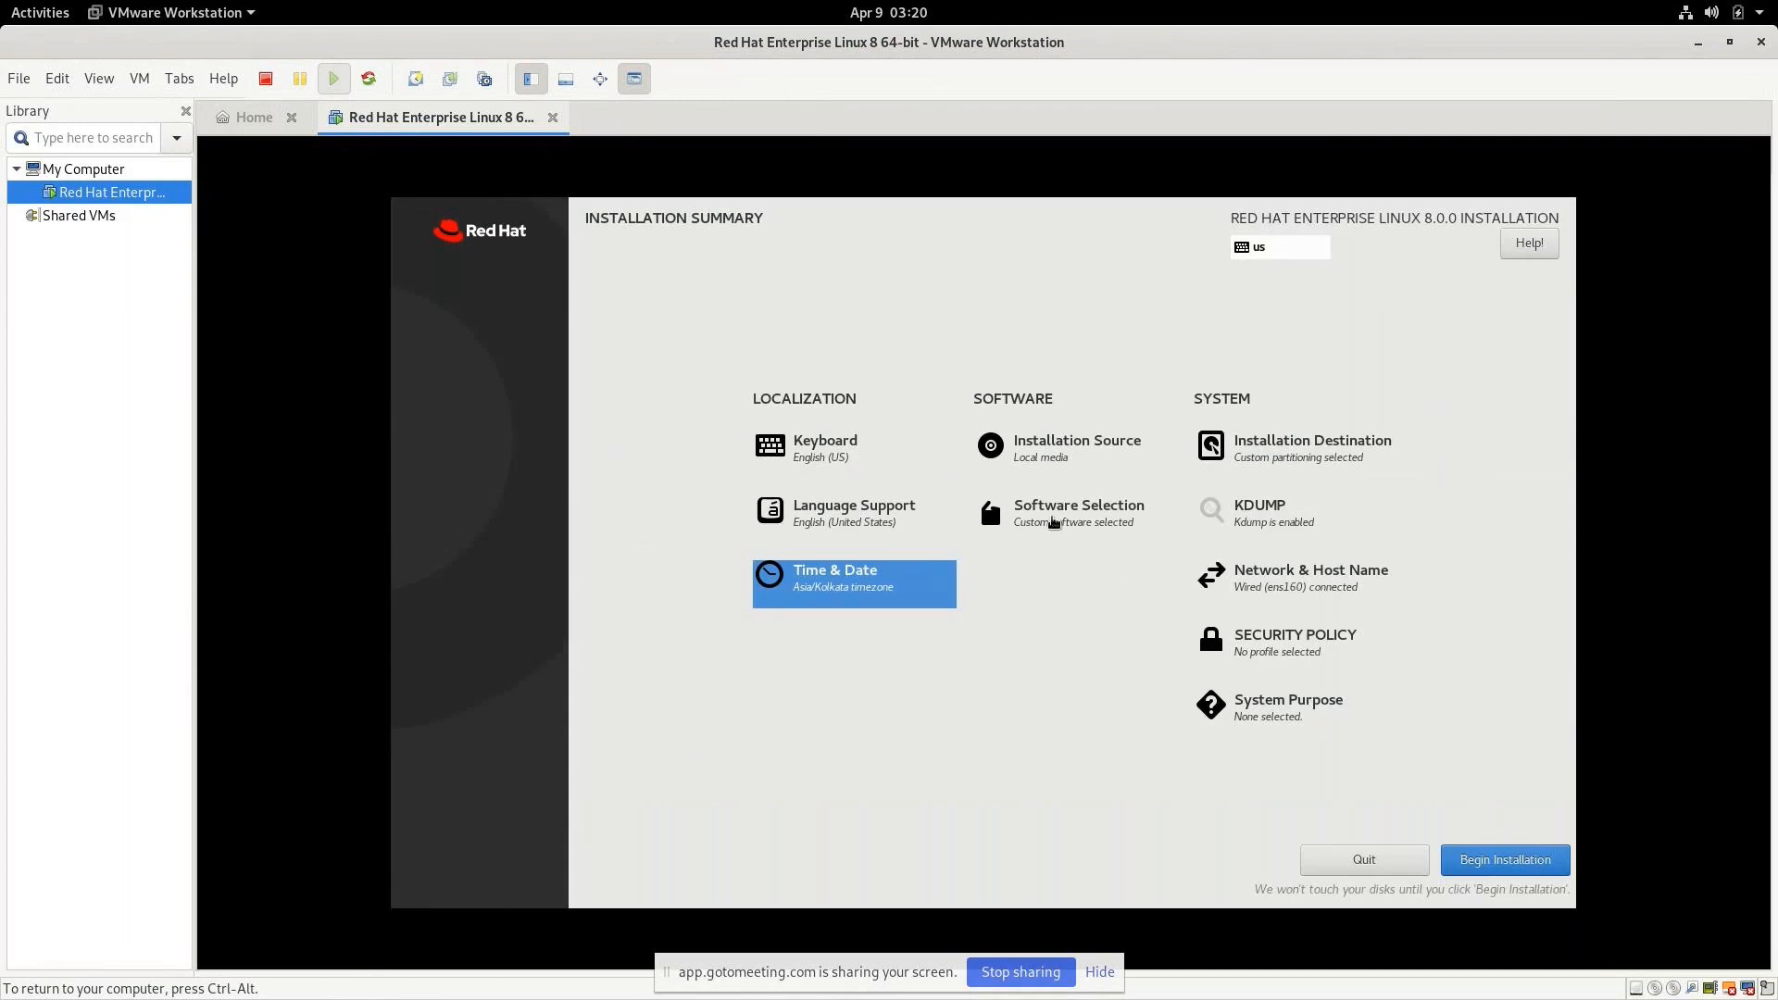
click(1053, 523)
click(424, 324)
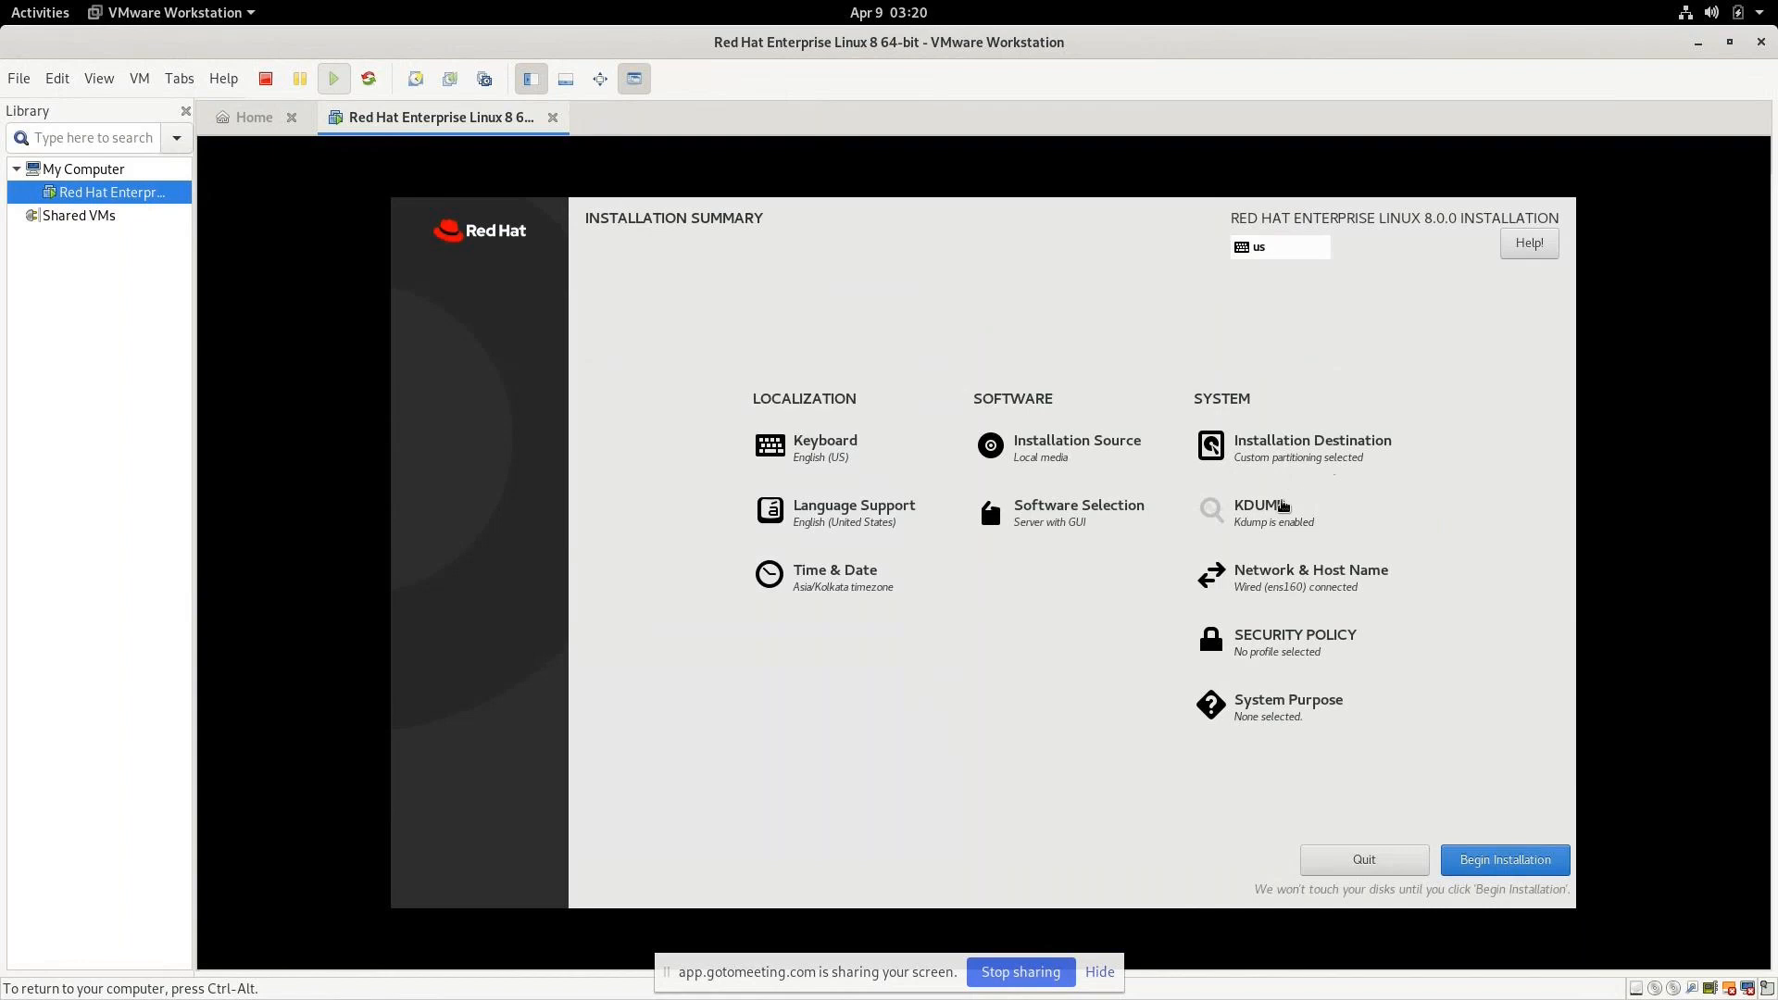
Disable kdump and return to the installation summary
click(1268, 522)
click(409, 329)
click(432, 240)
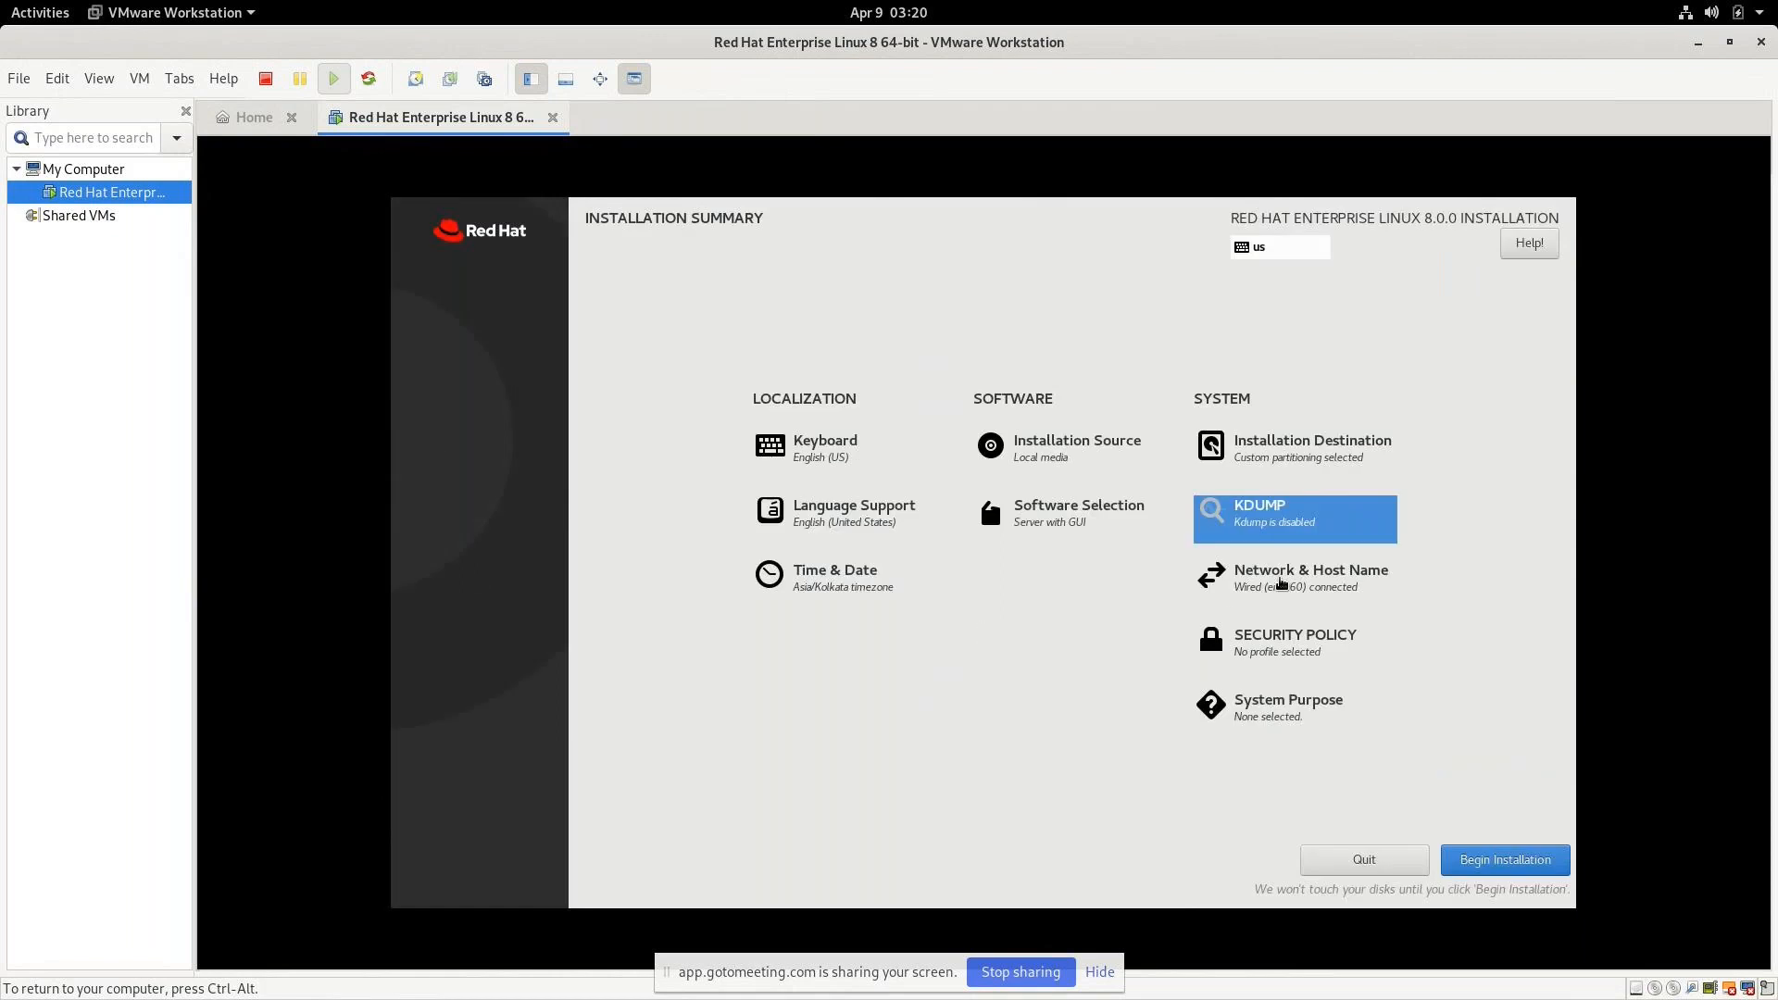
Replace the host name with homelab.redhat.com, apply it, and go back to the summary
click(1281, 582)
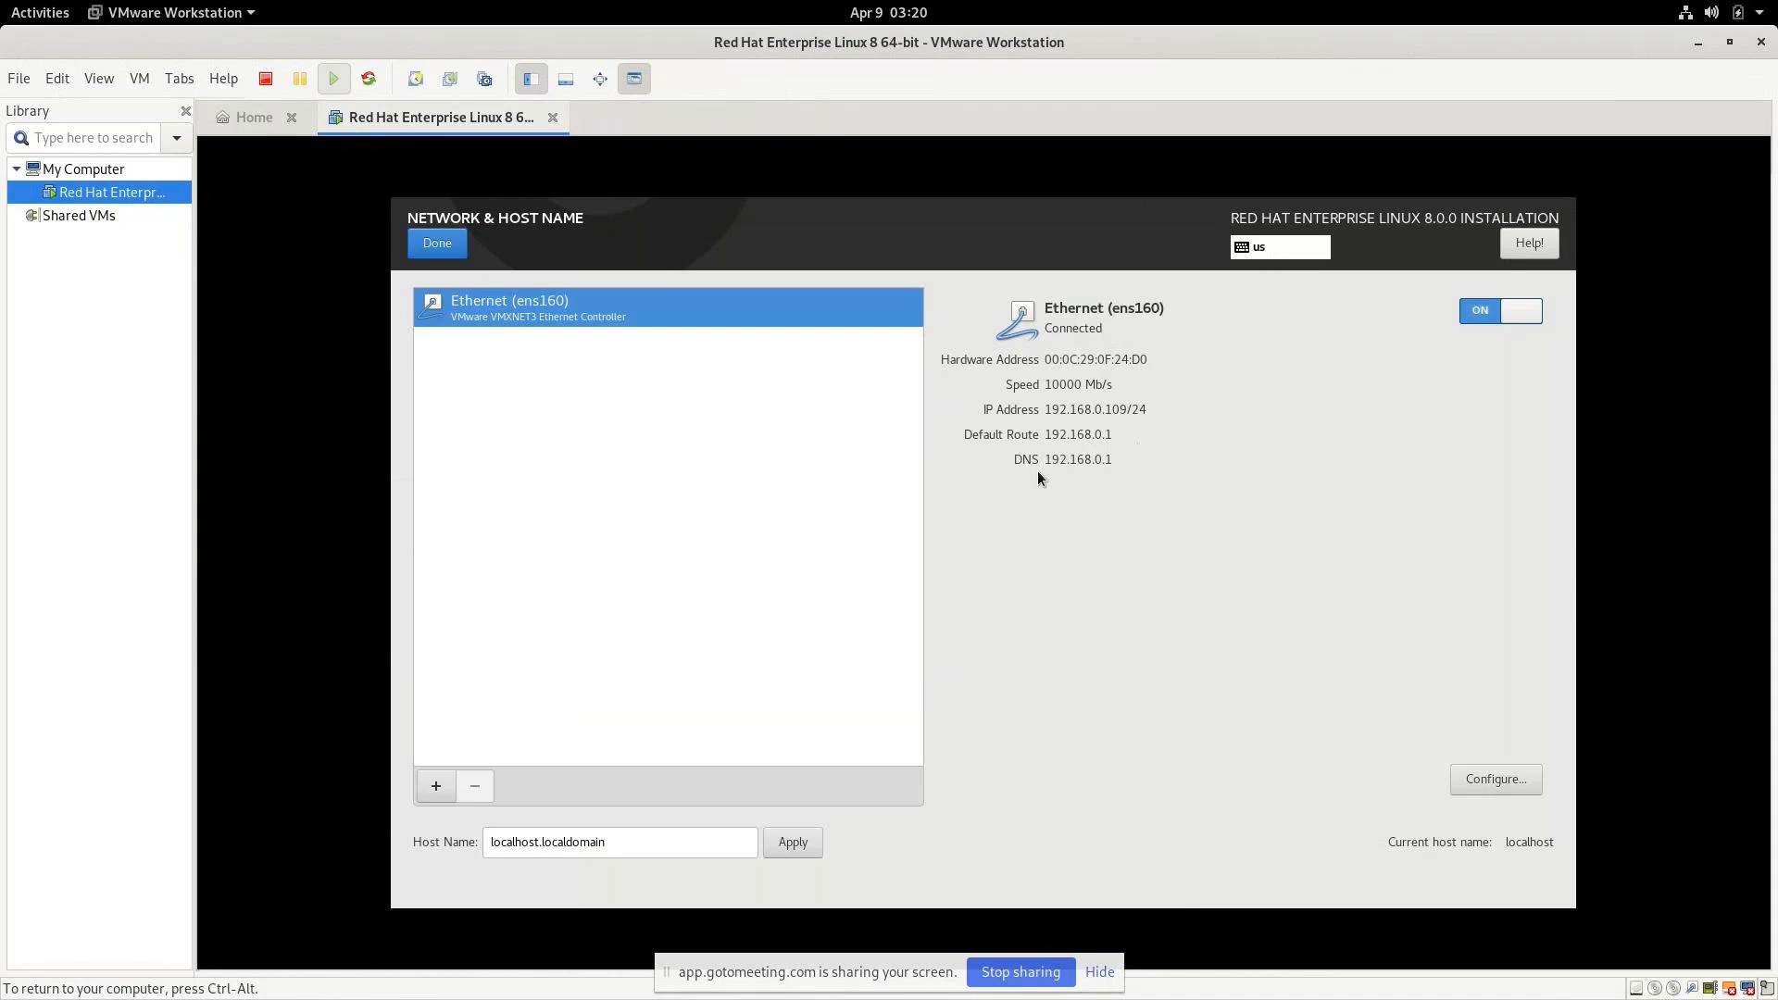
click(696, 841)
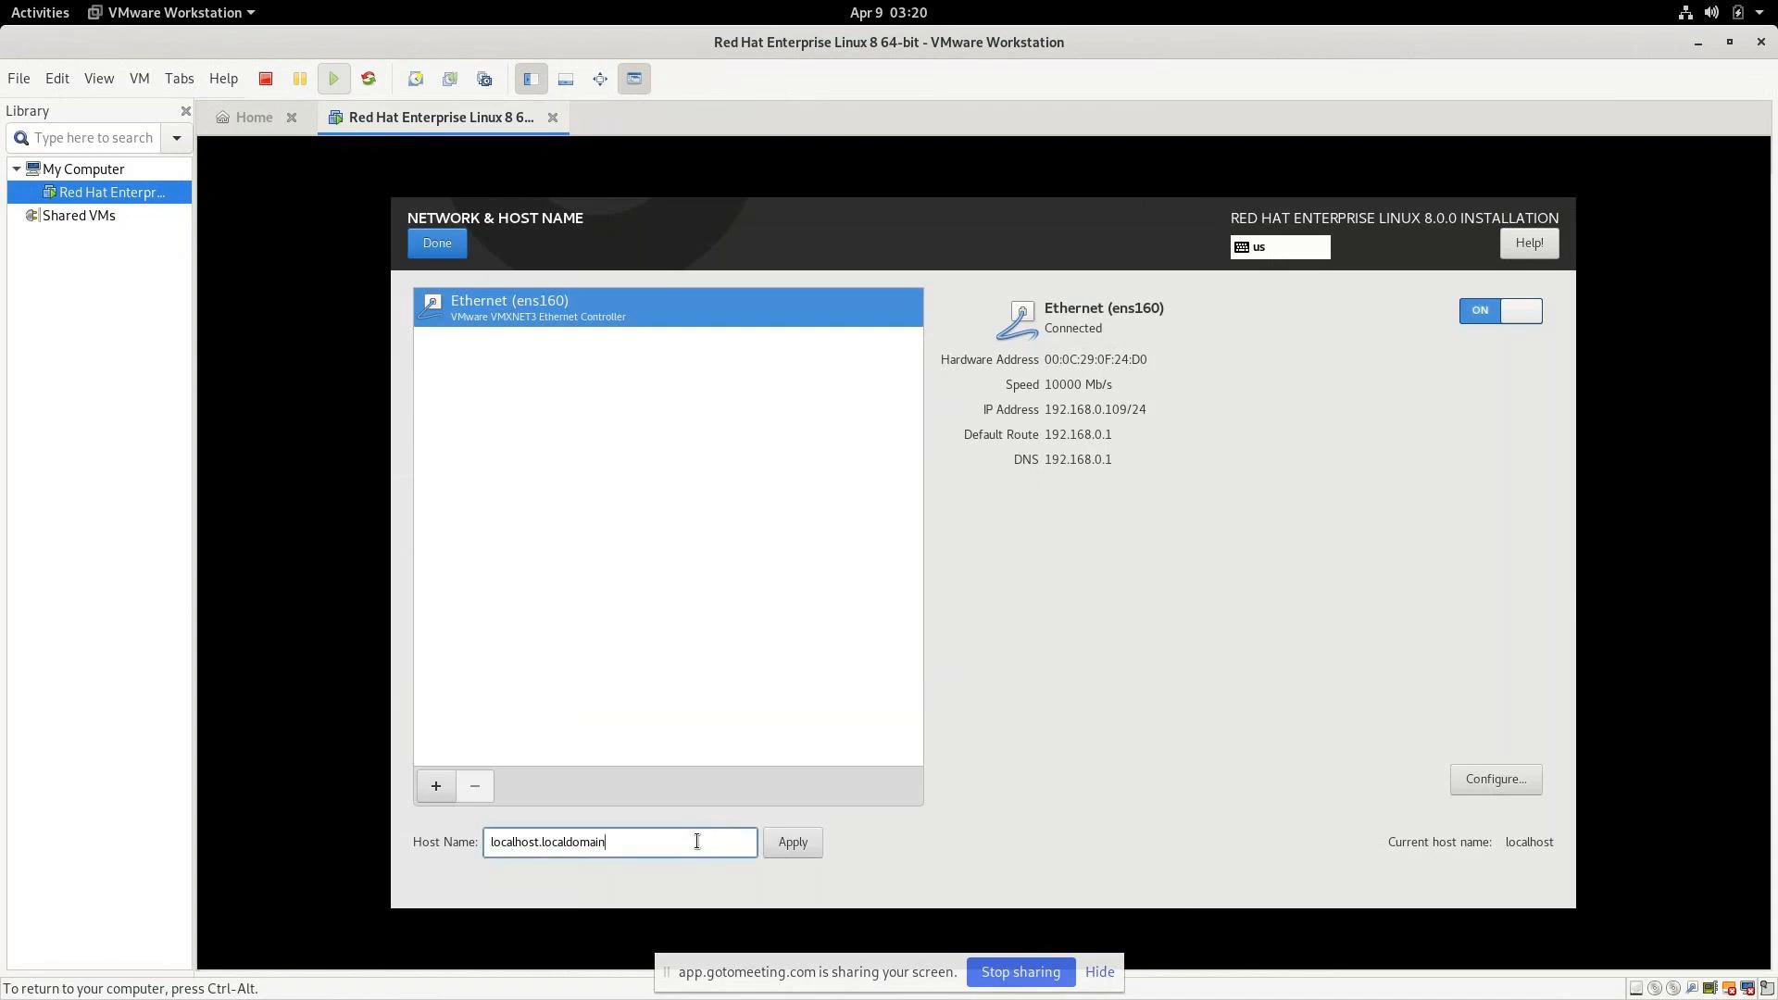
triple_click(696, 840)
text(homelab.redhat.com)
click(774, 845)
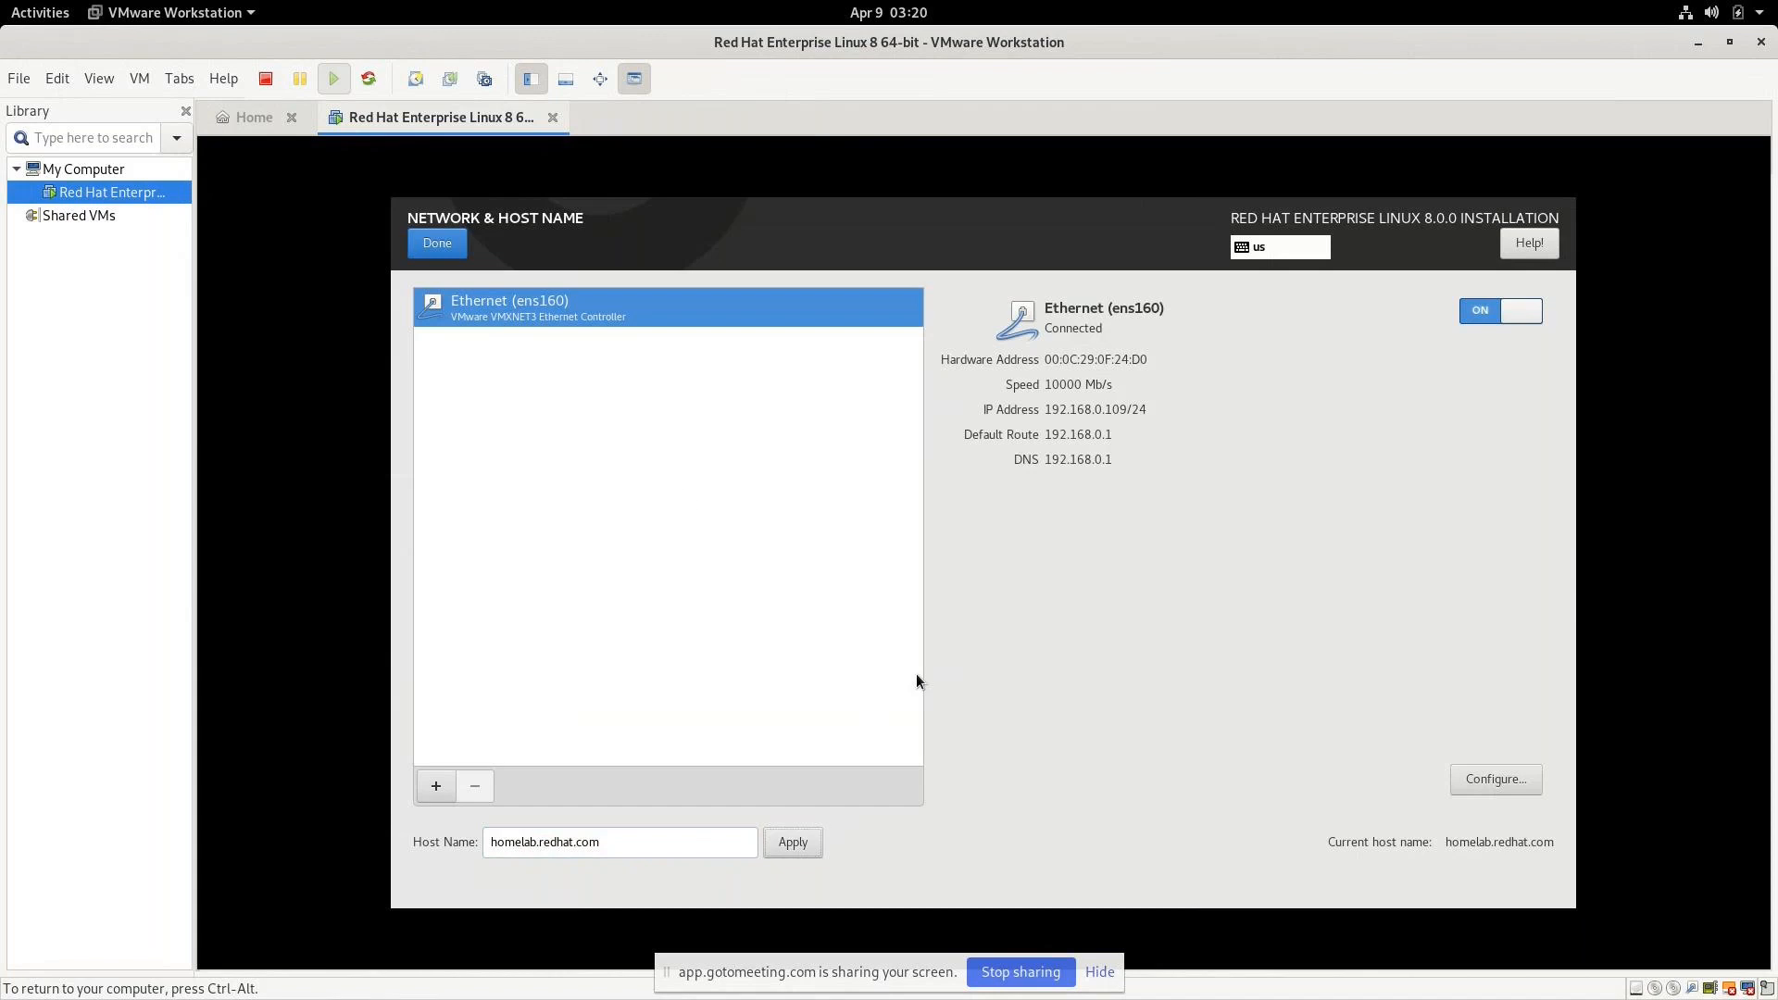
click(437, 244)
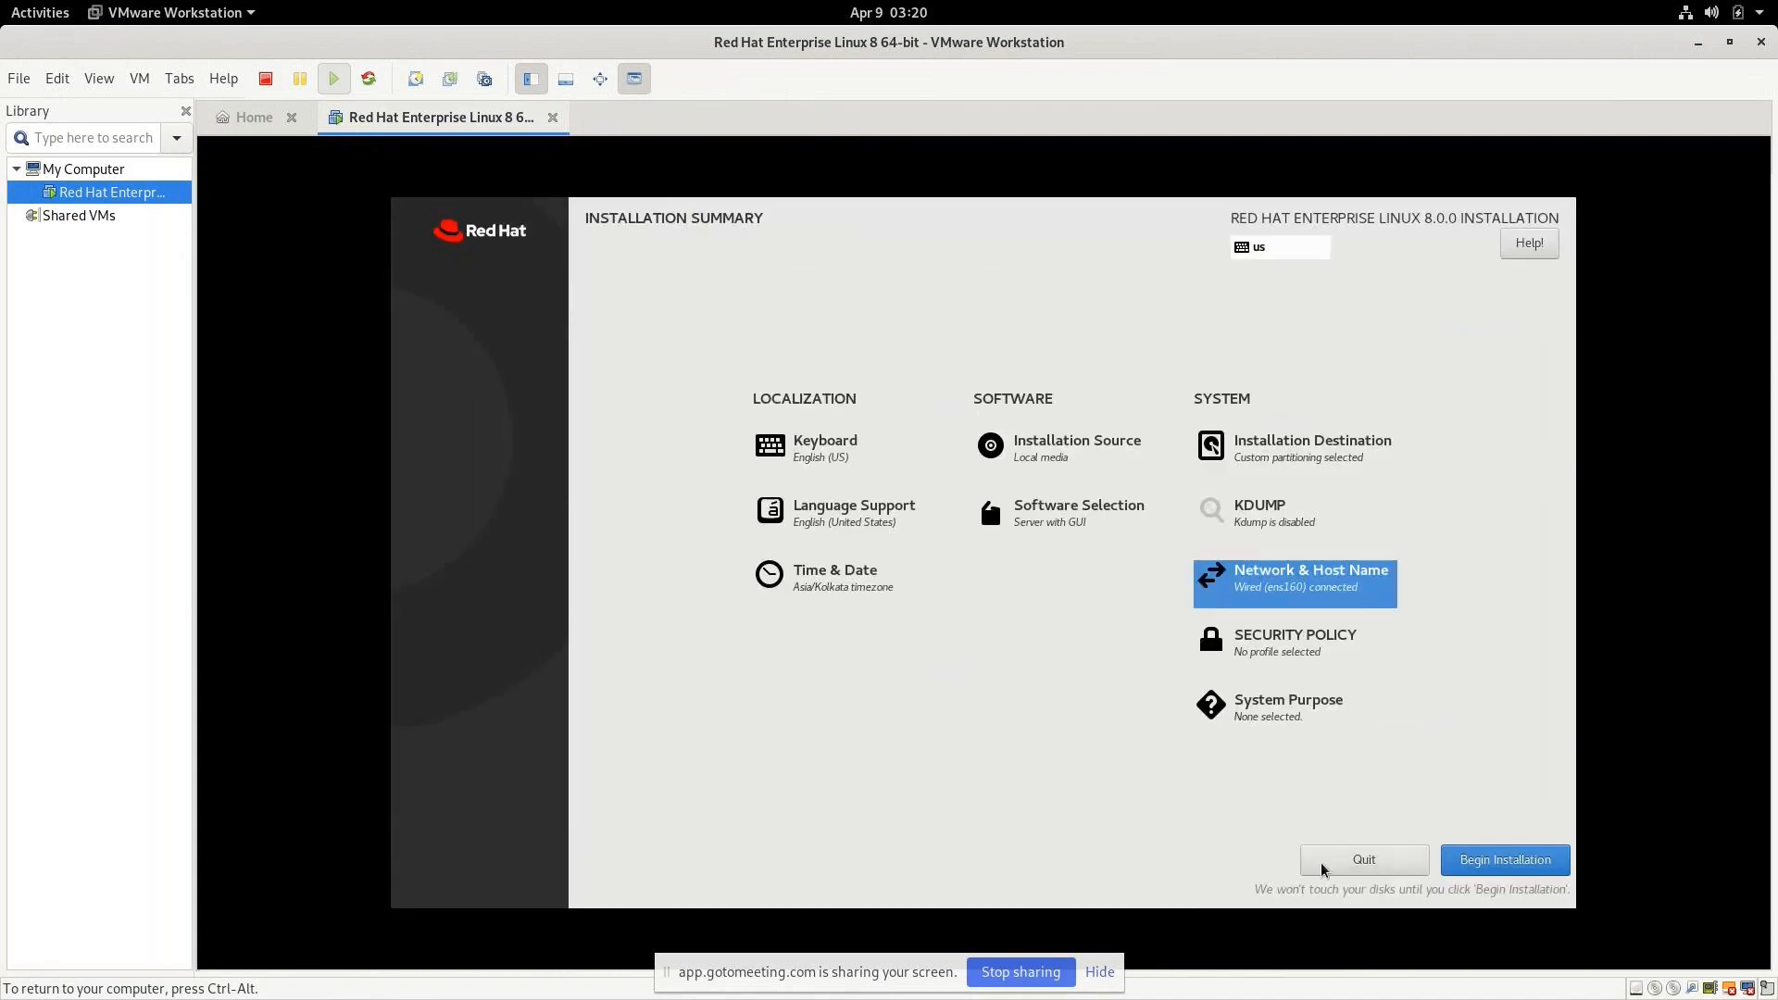
Begin the RHEL 8 installation, then release input to the host once it reaches login
click(1497, 861)
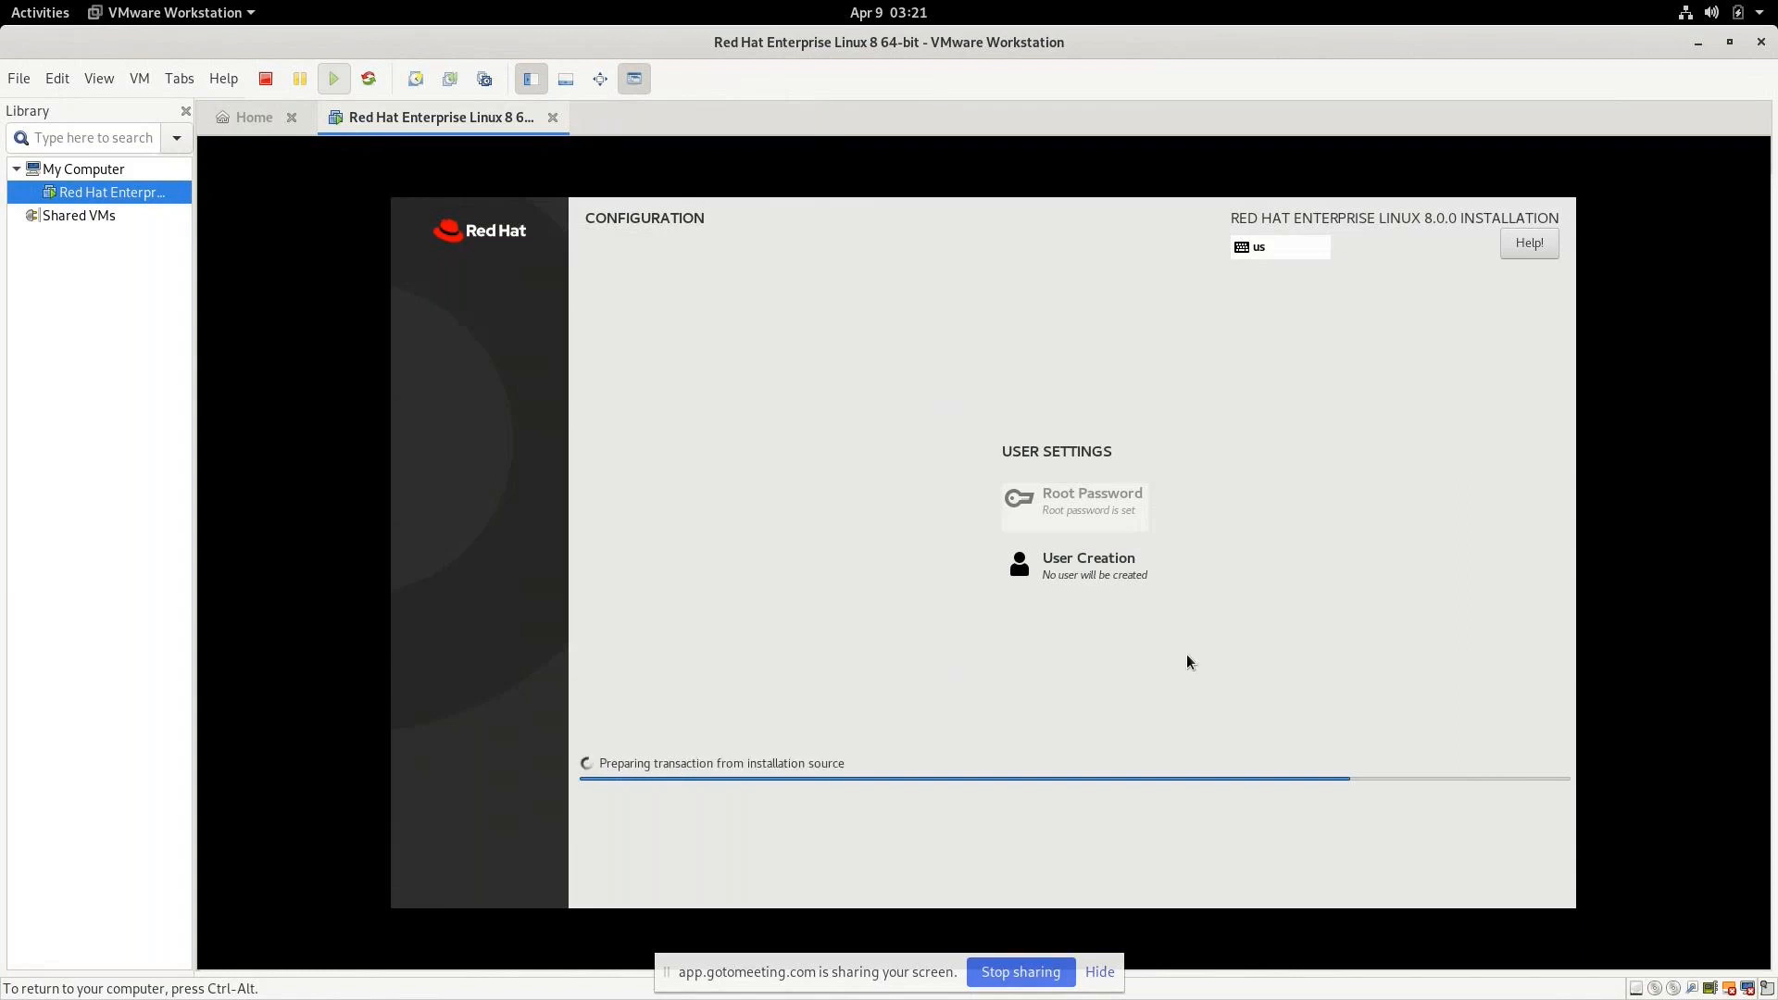
key(ctrl+alt)
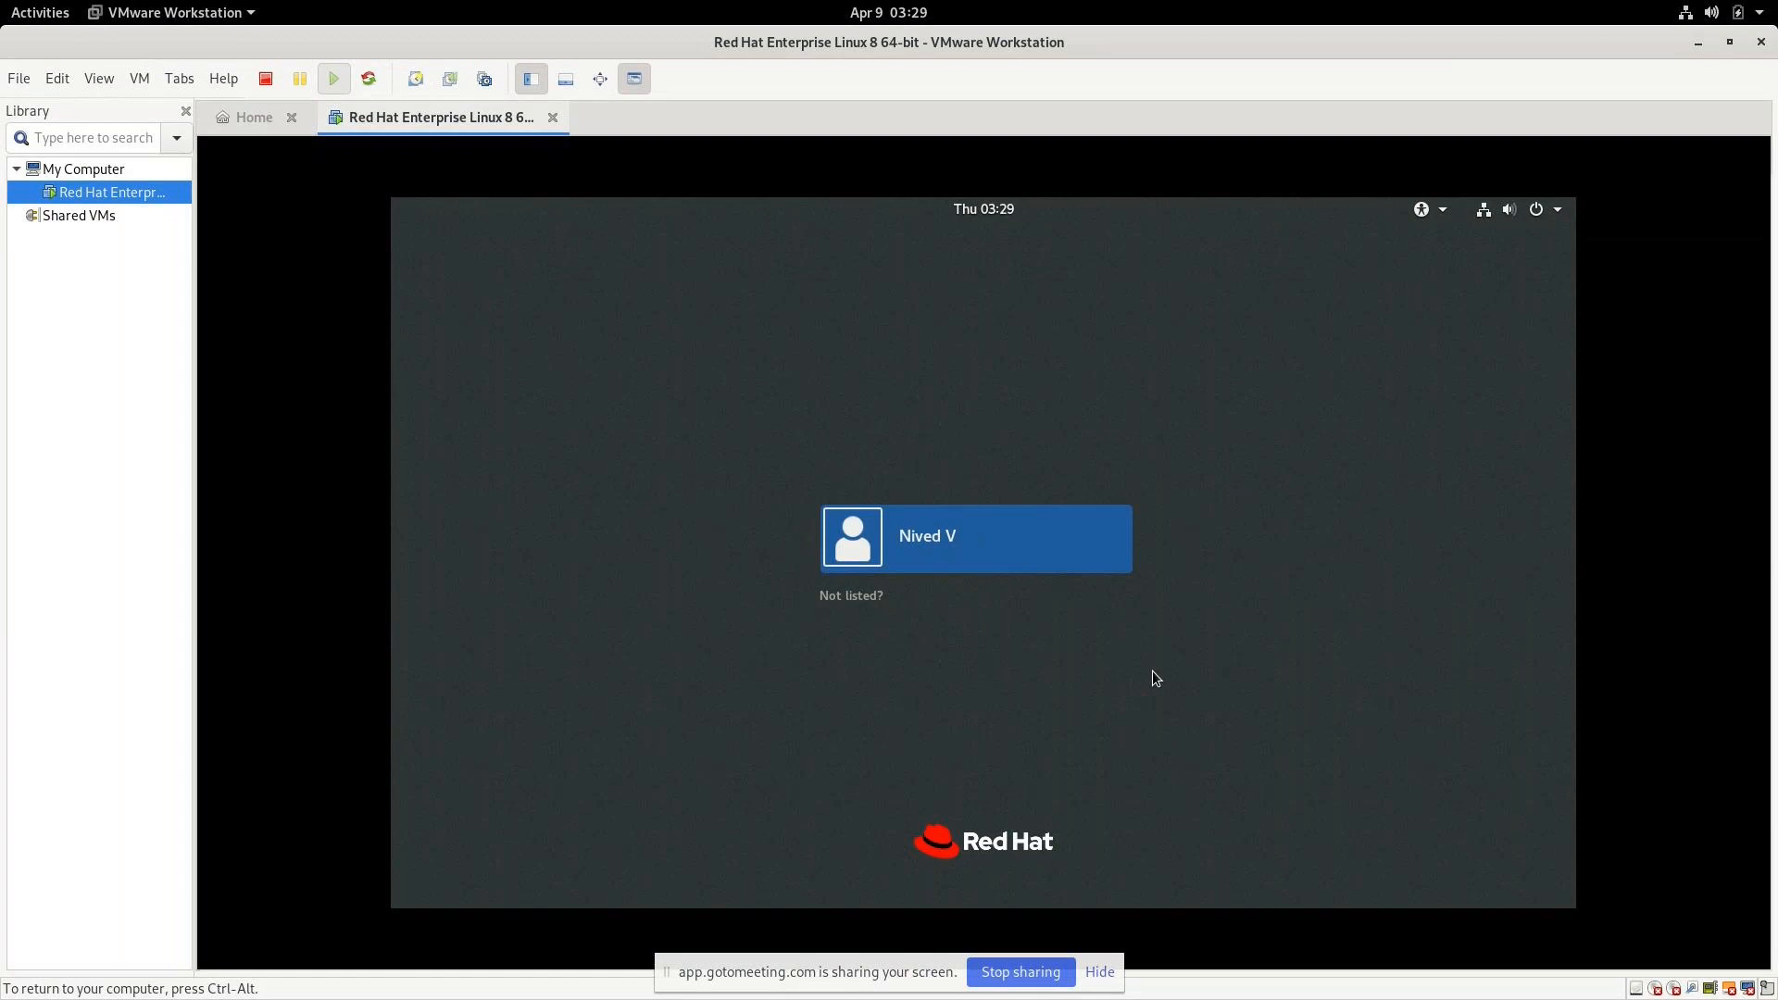
Sign in with the user's password, close the Getting Started help, and show Activities
key(Return)
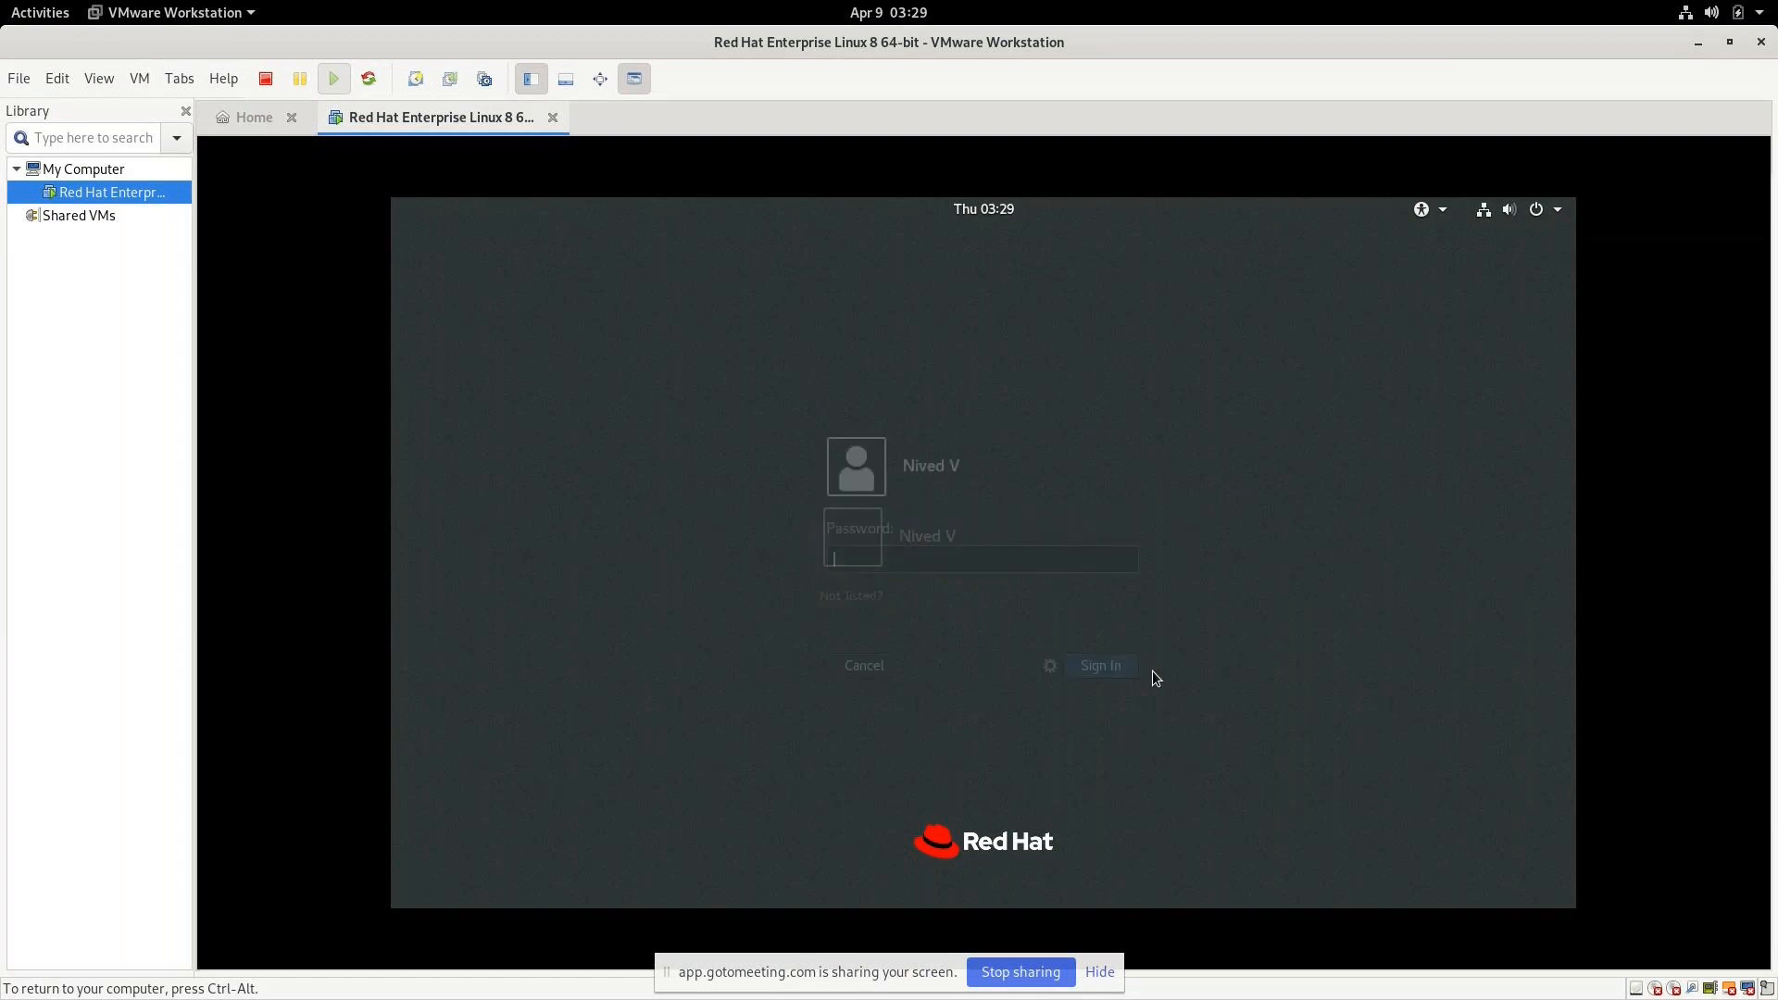
text(••••••)
key(Return)
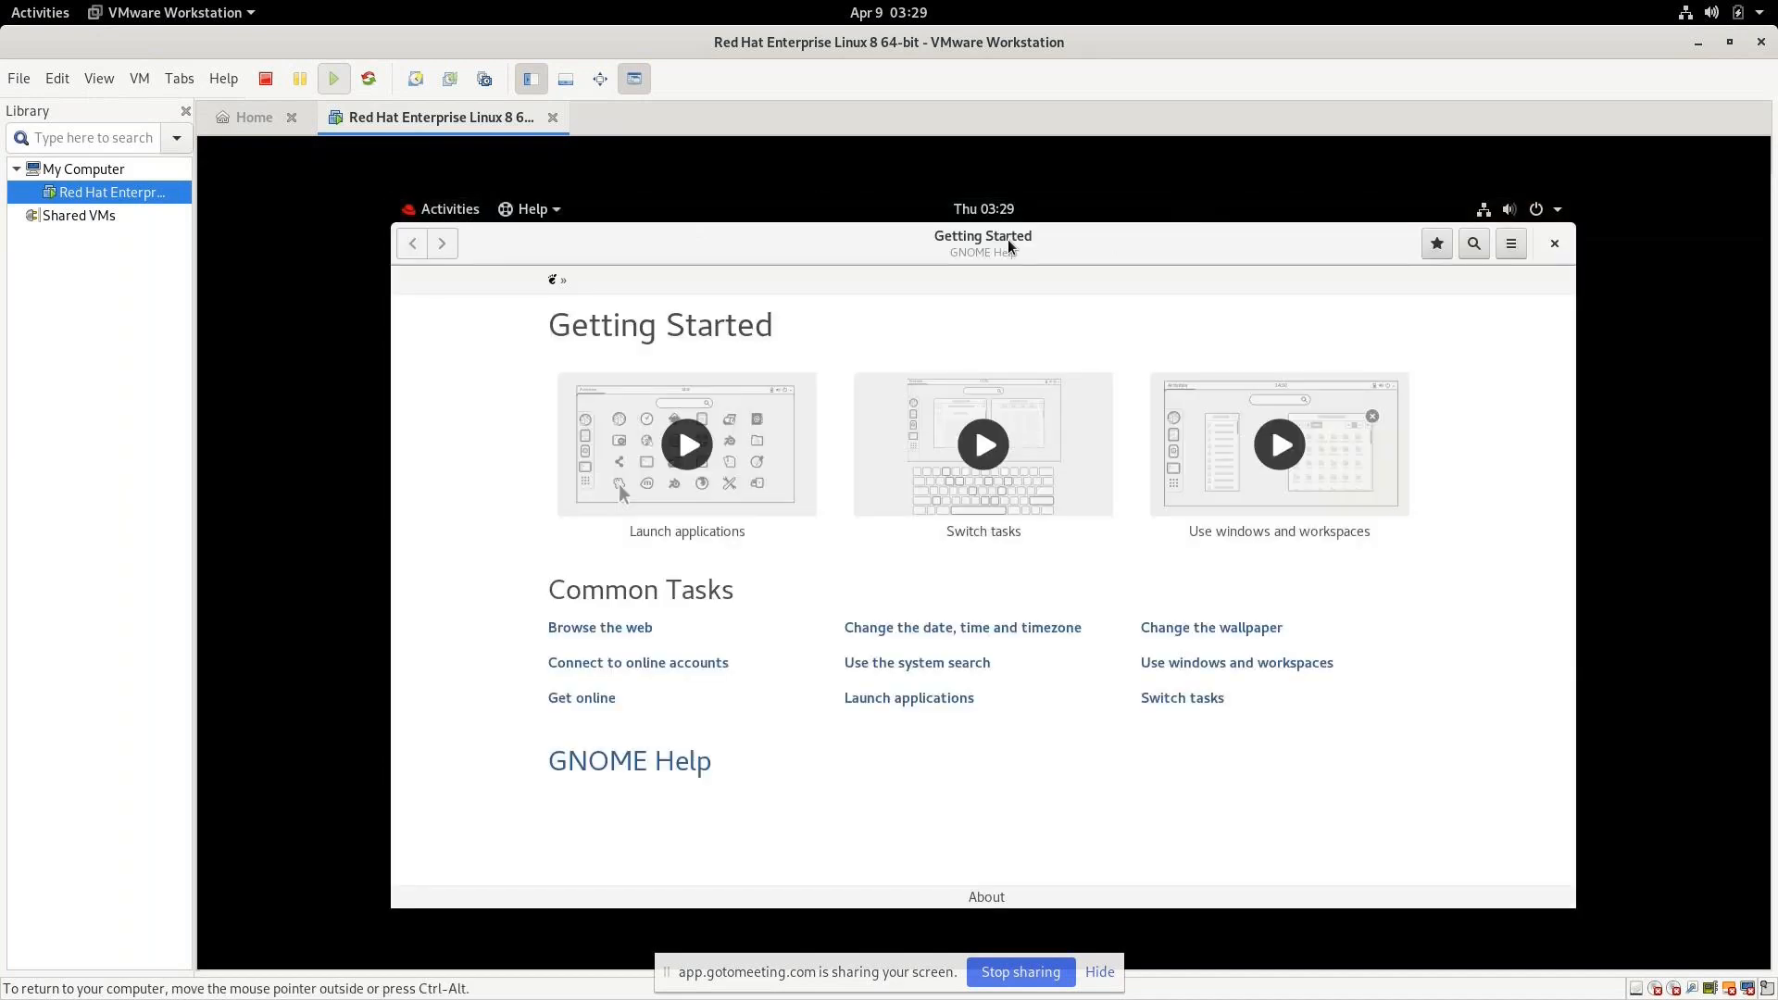
click(1554, 246)
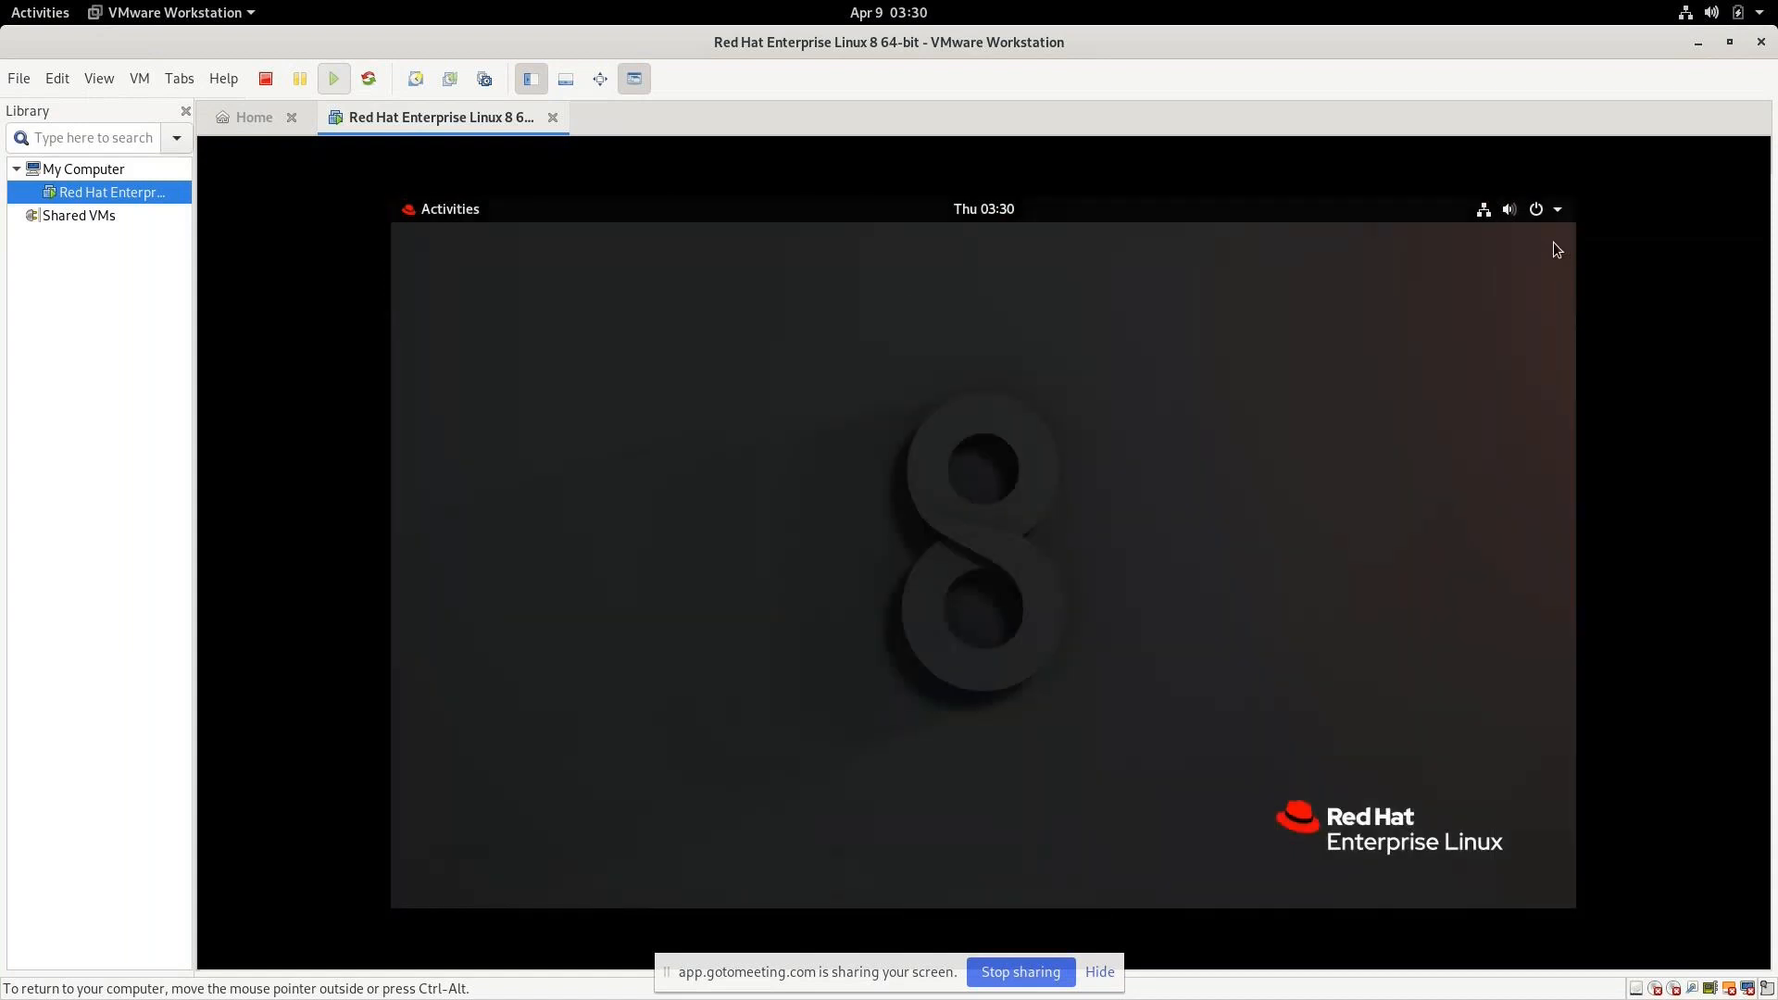
click(470, 211)
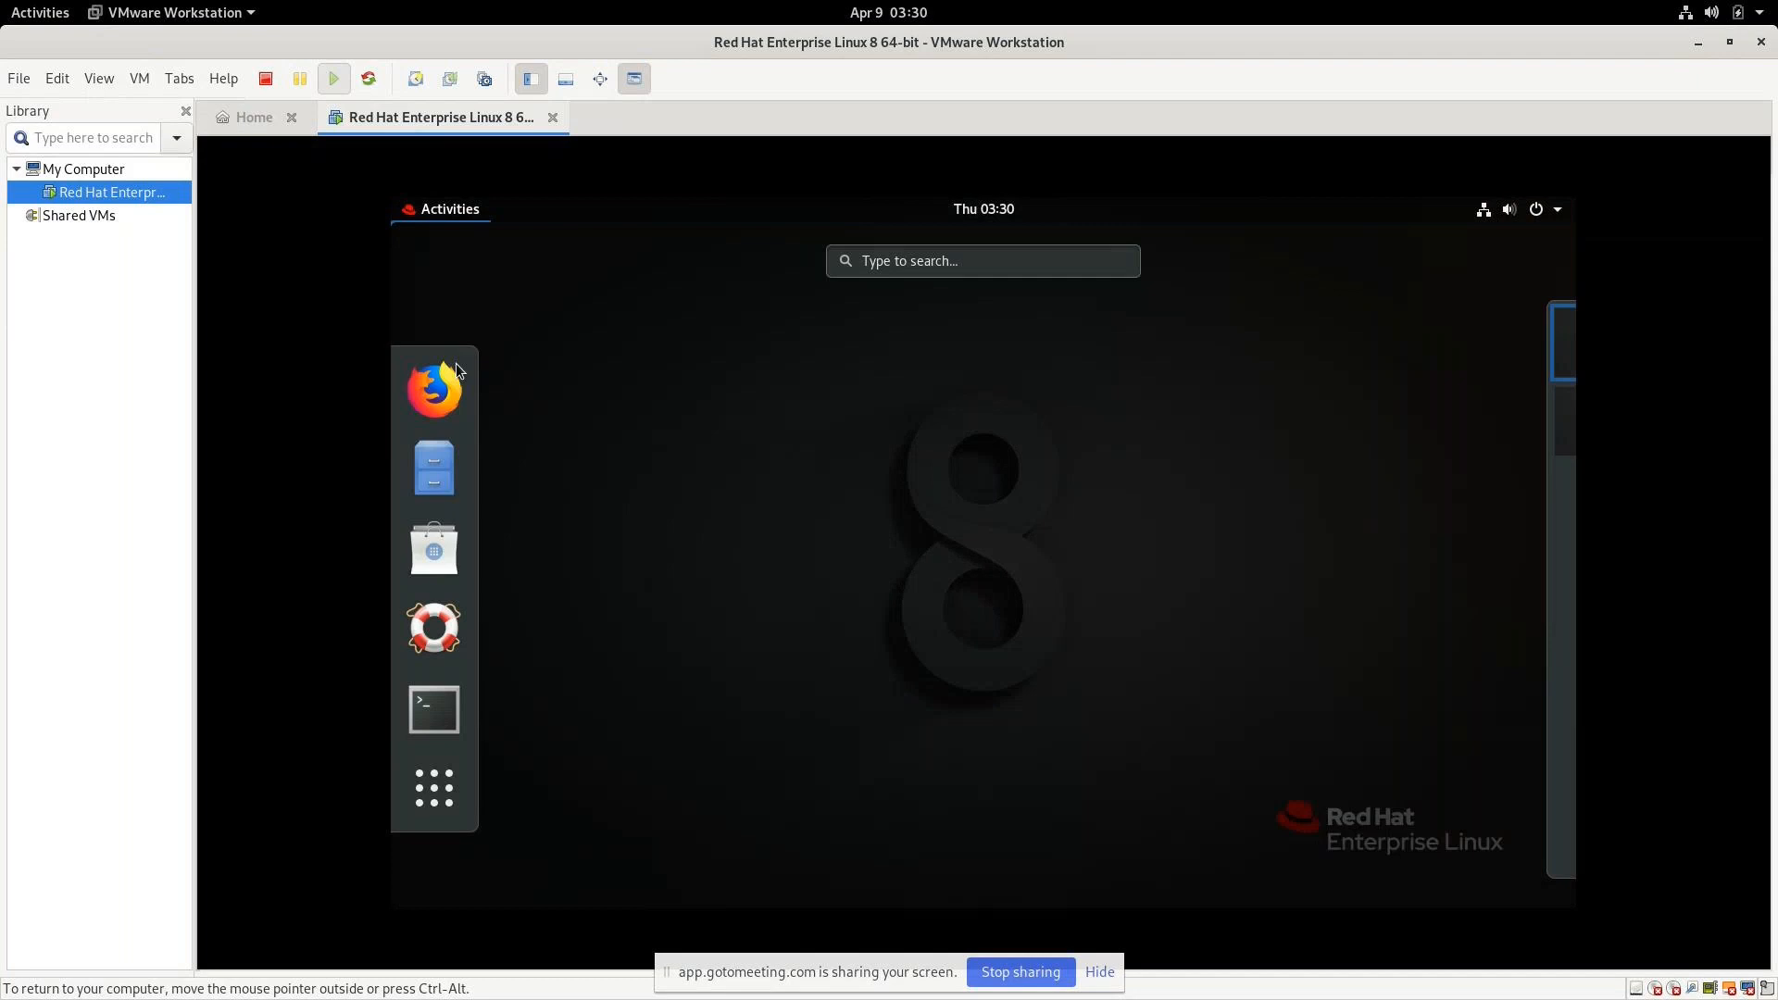
Launch a terminal and become root with su - and the root password
click(442, 716)
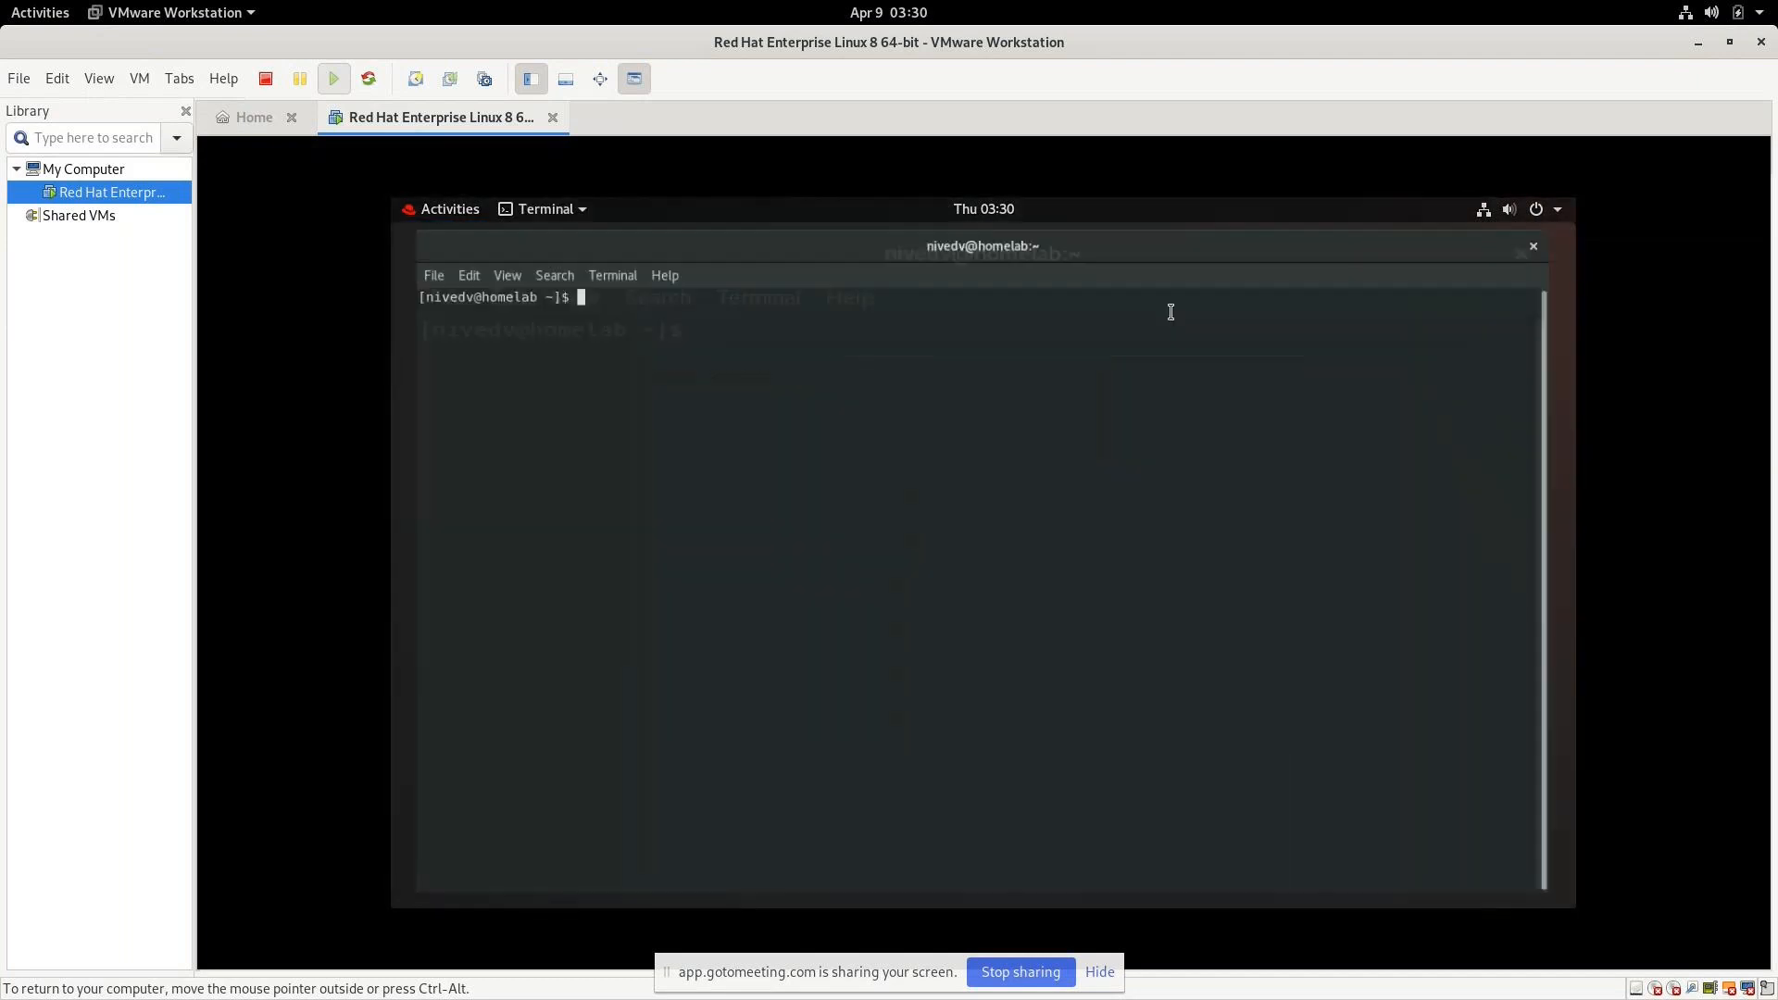
text(su -)
key(Return)
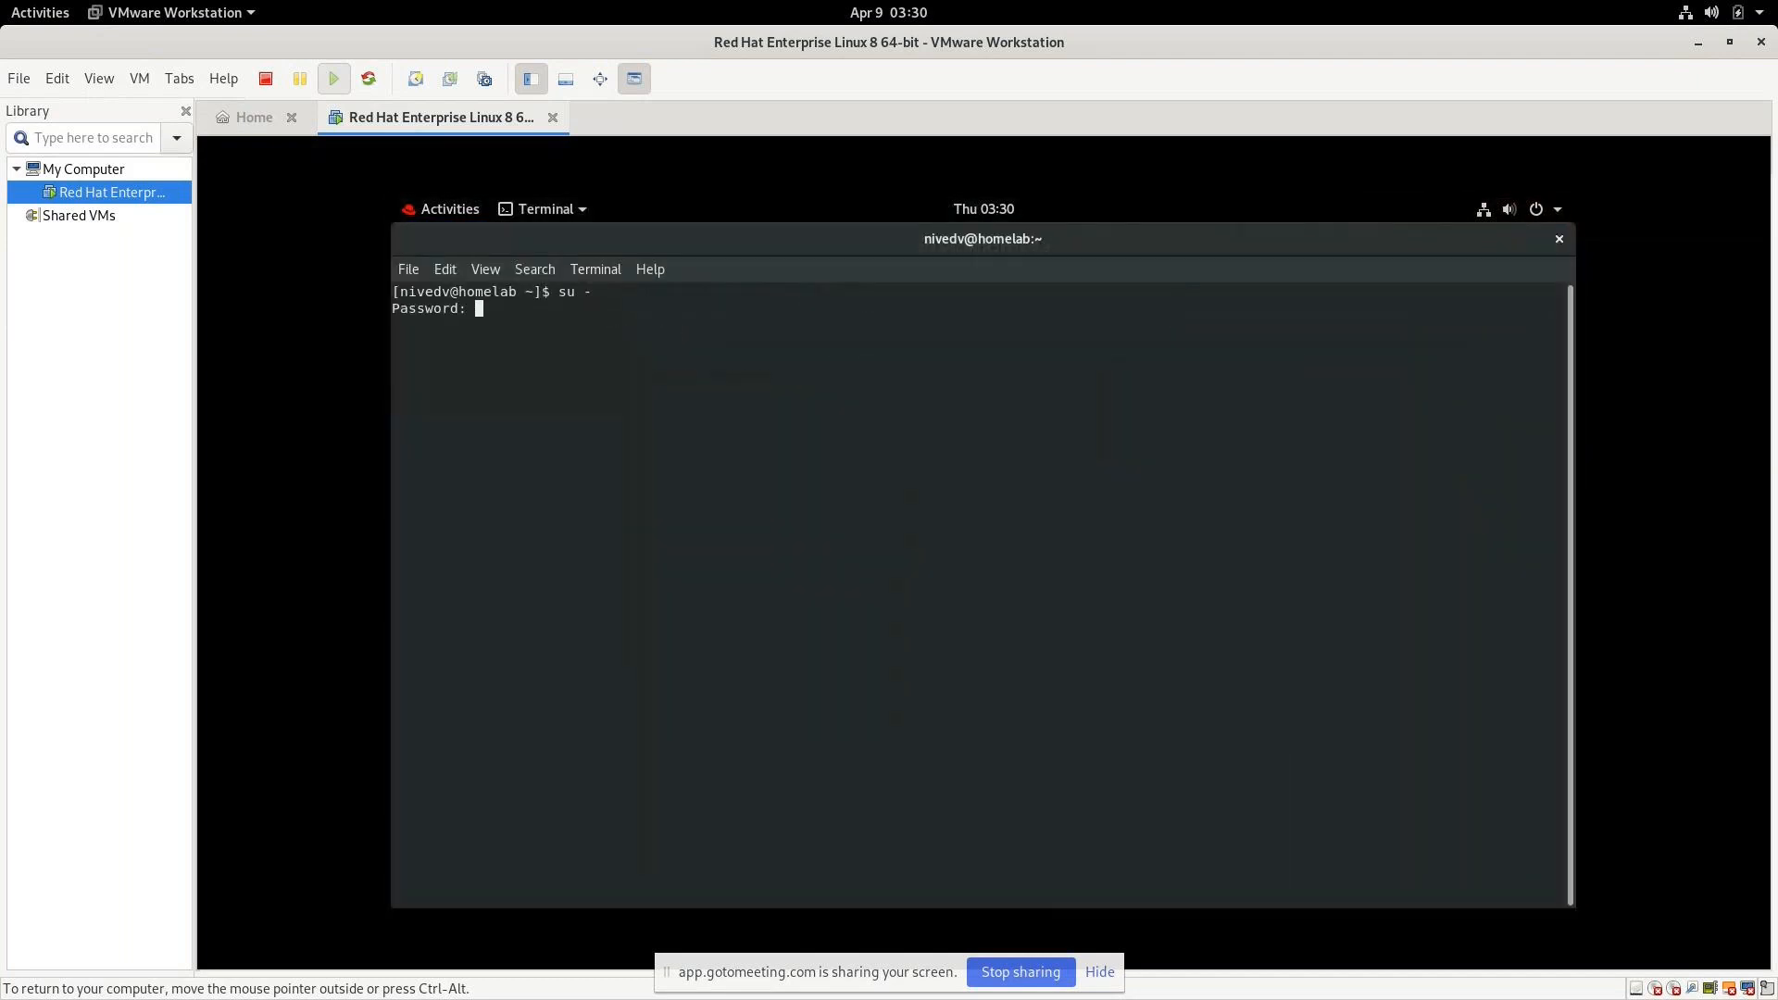
key(Return)
key(Return)
key(Return)
key(Return)
key(Return)
Ping google.com, stop it to see 0% packet loss, and clear the screen
text(ping)
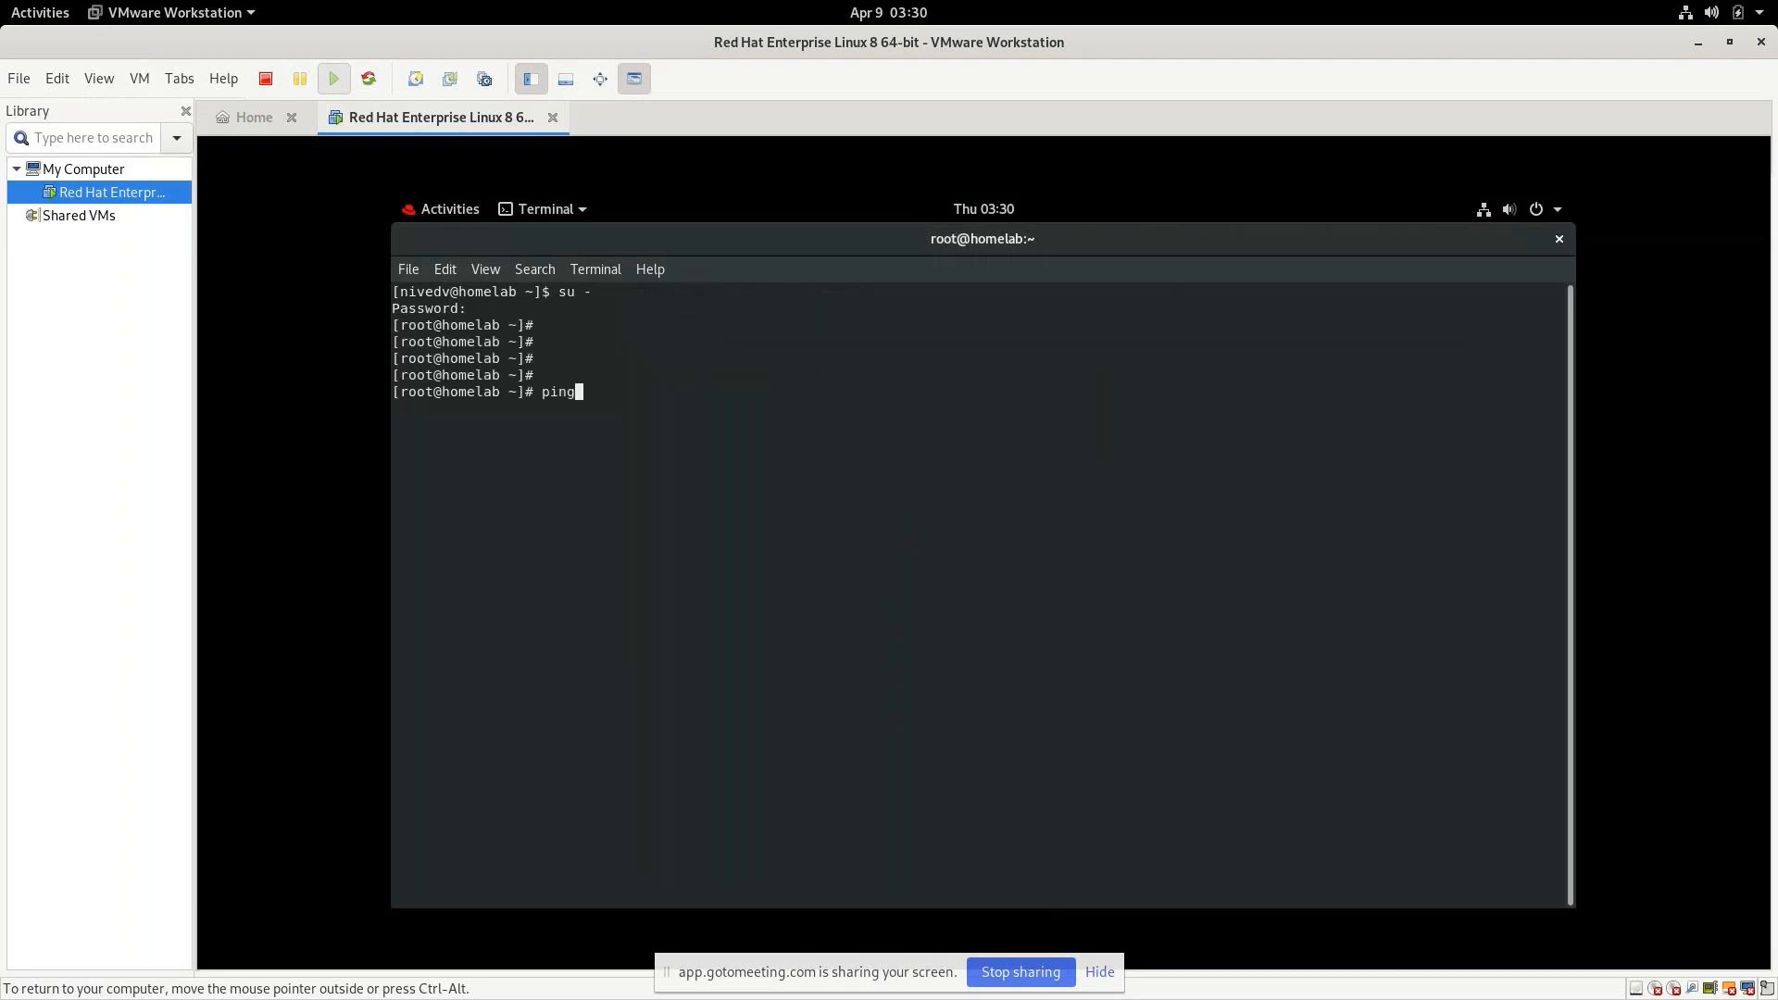
text( google.com)
key(Return)
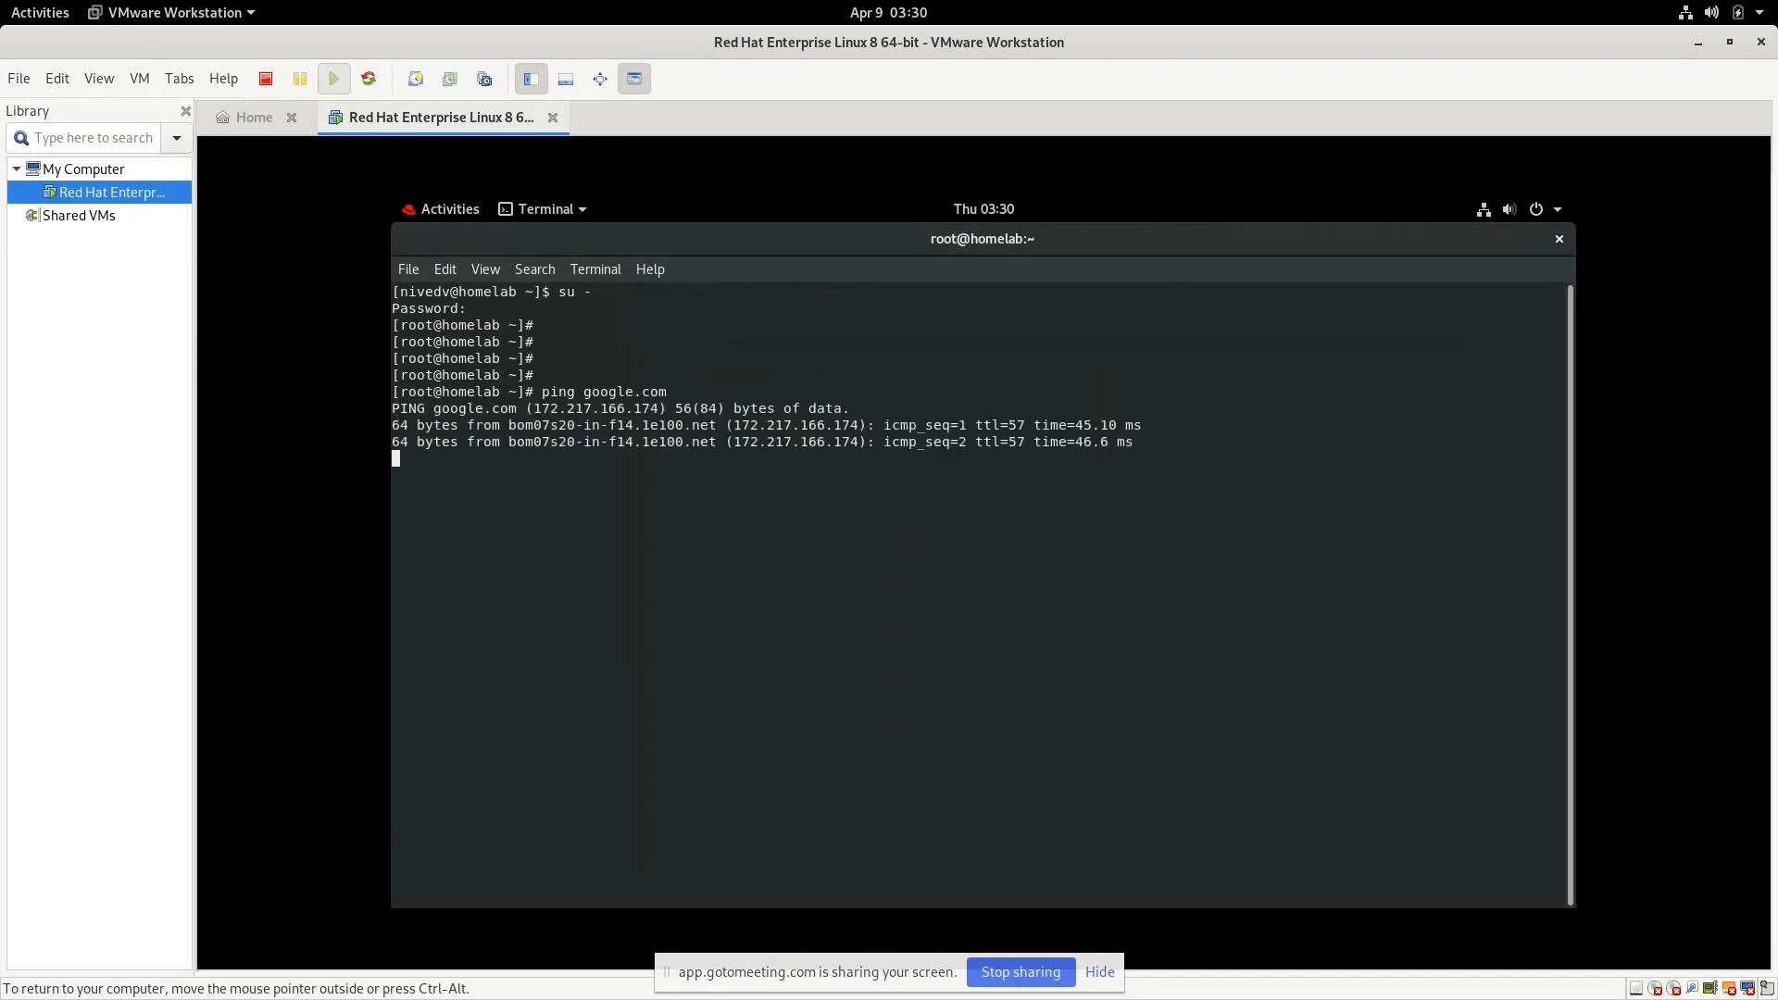
key(ctrl+c)
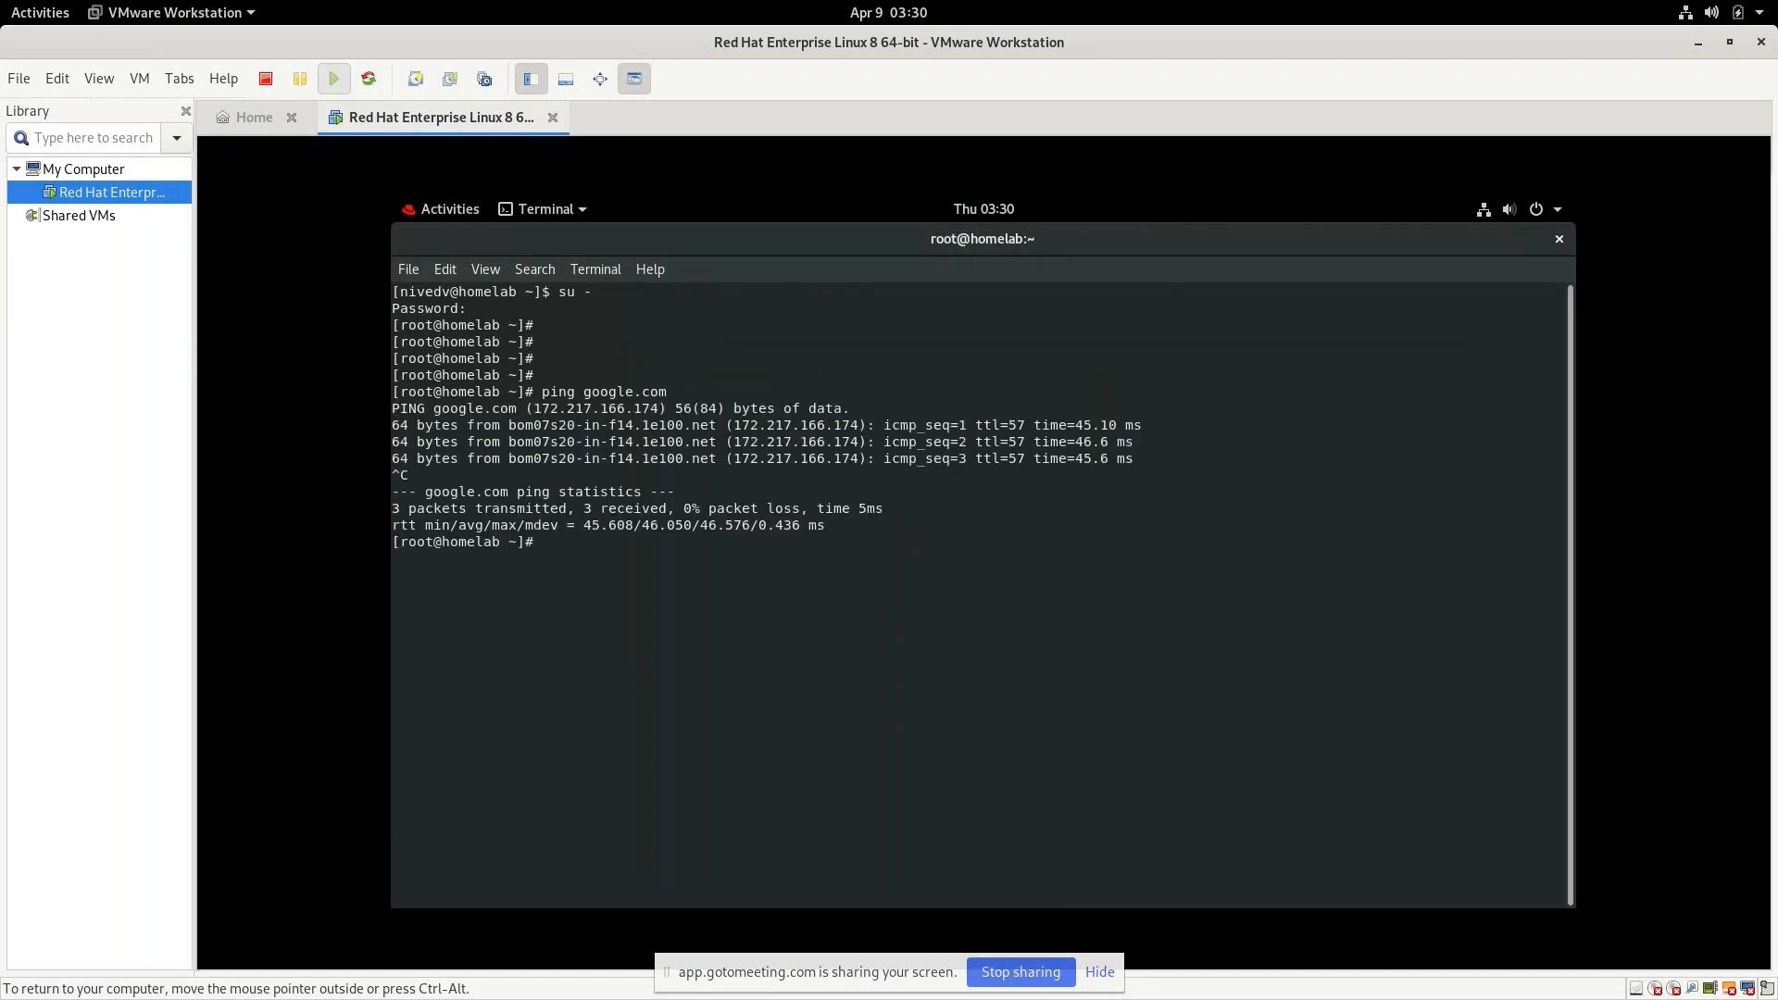
key(ctrl+l)
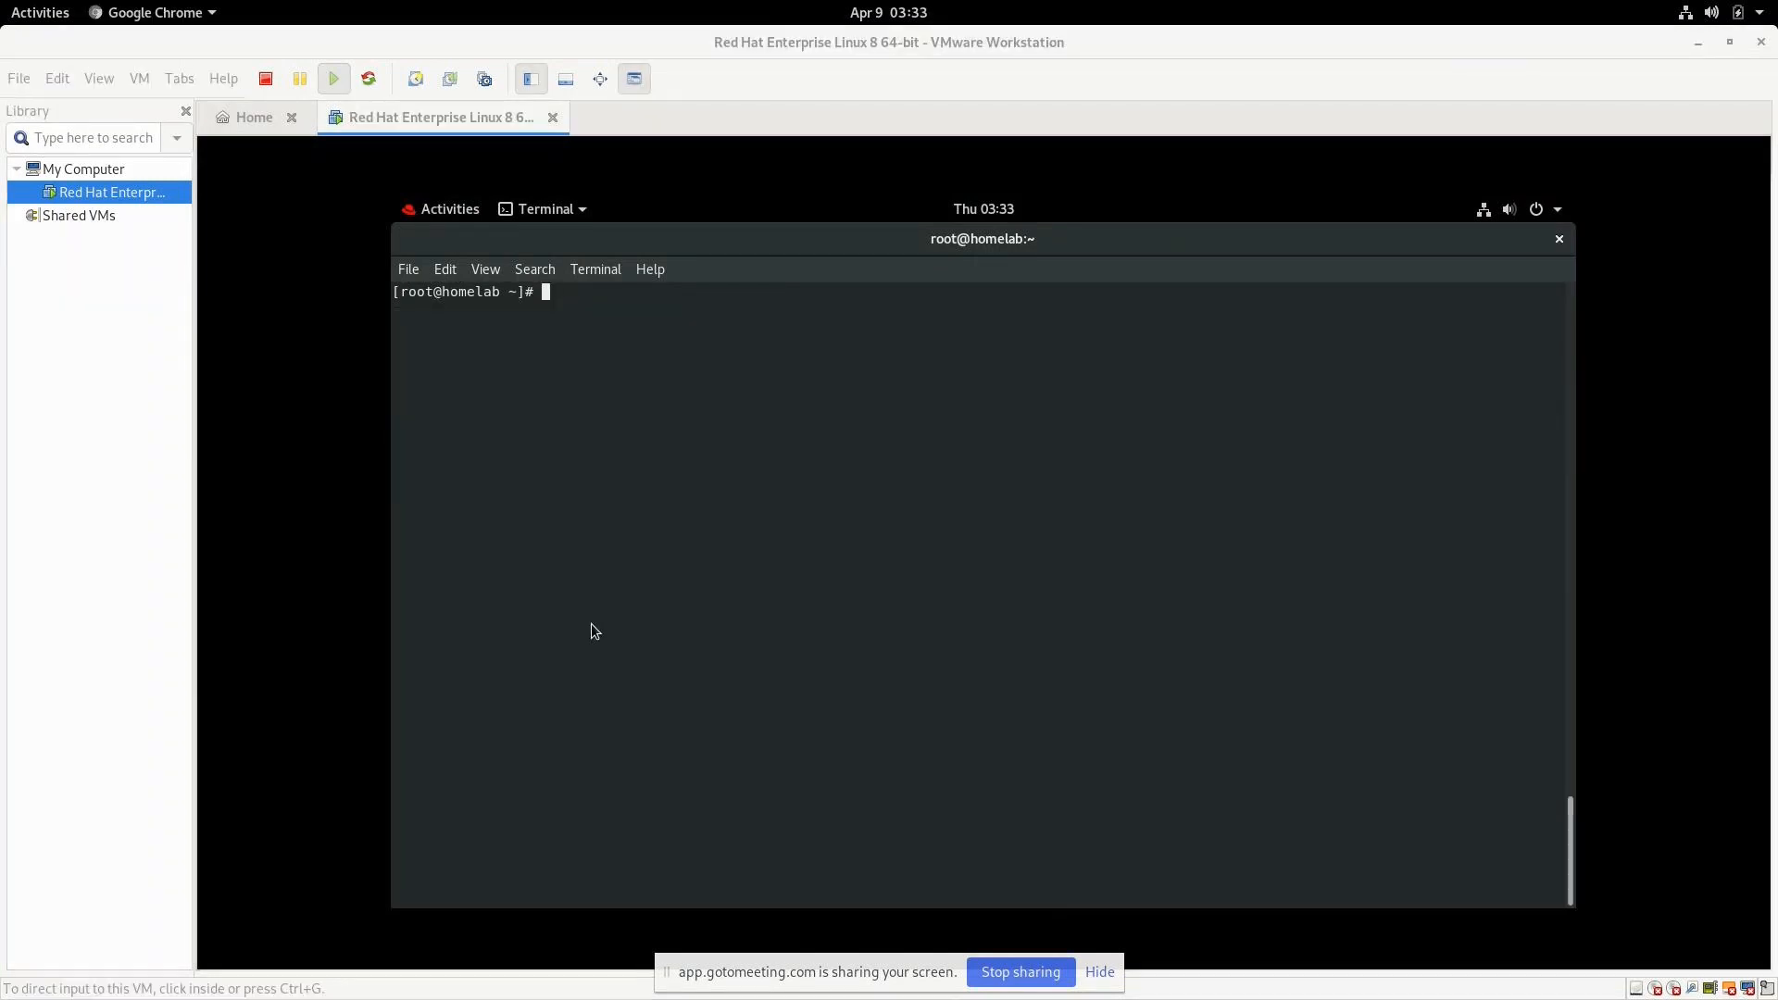
Run subscription-manager list, showing the subscription status as Unknown
click(594, 631)
key(Return)
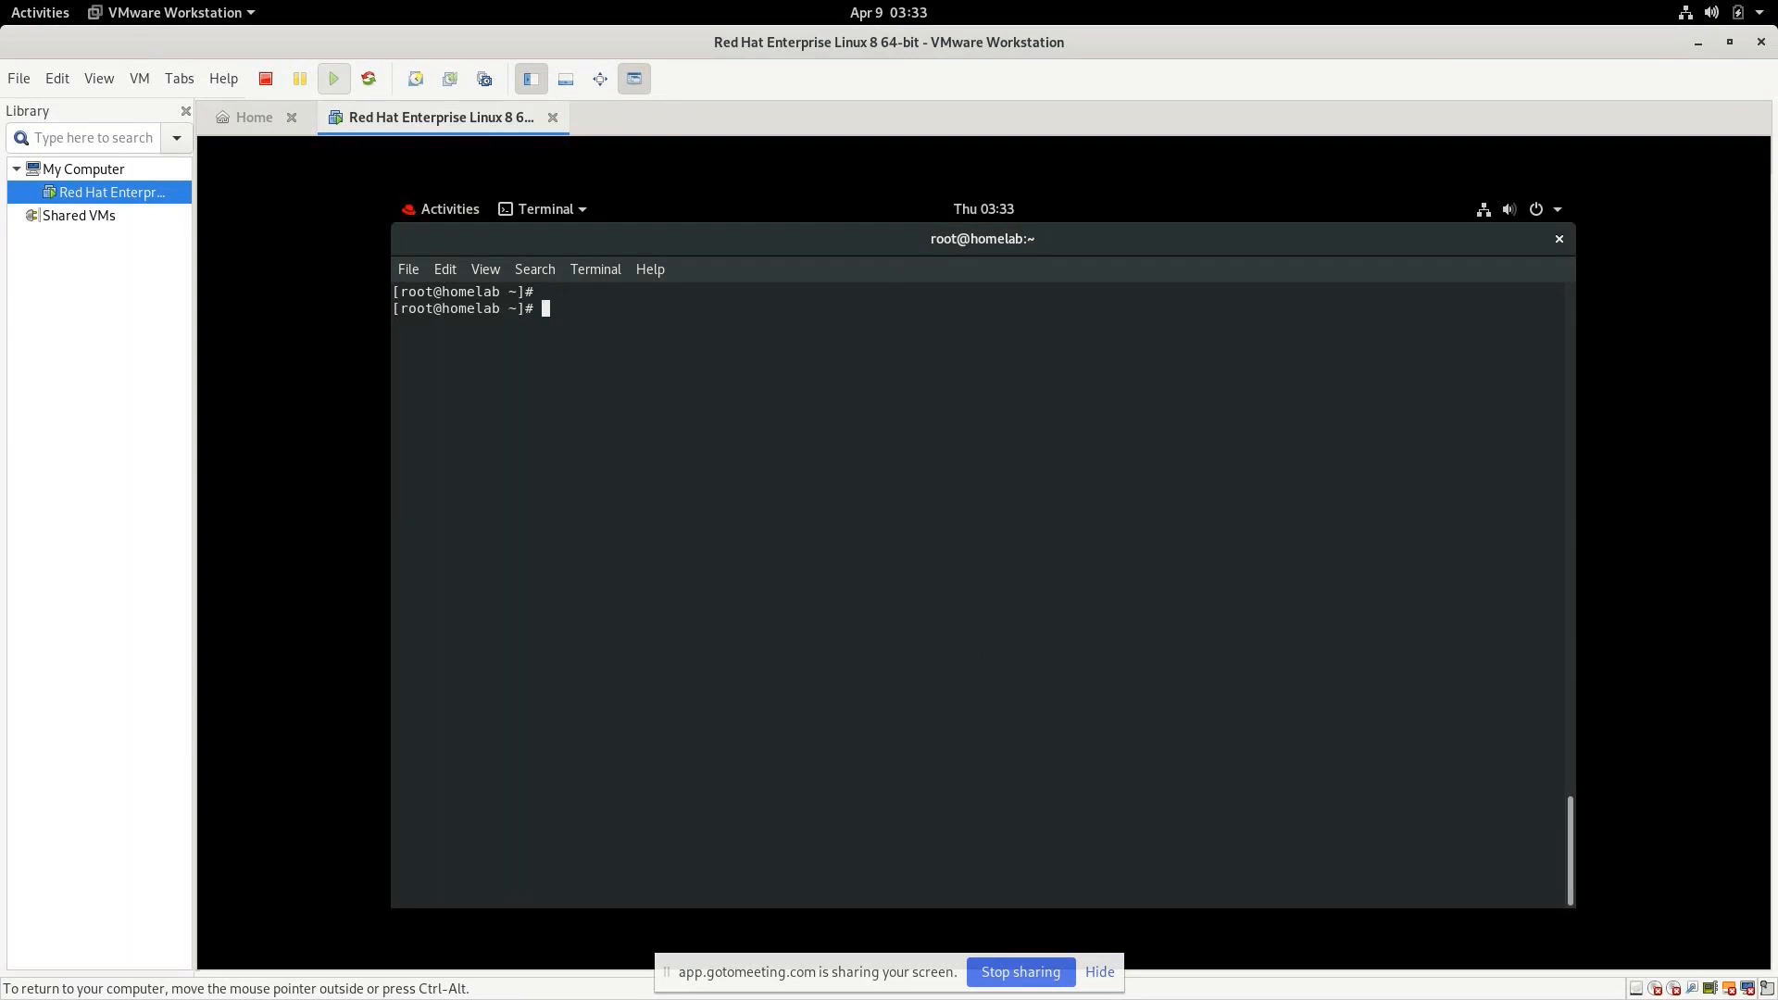
text(subscr)
key(Tab)
text(list)
key(Return)
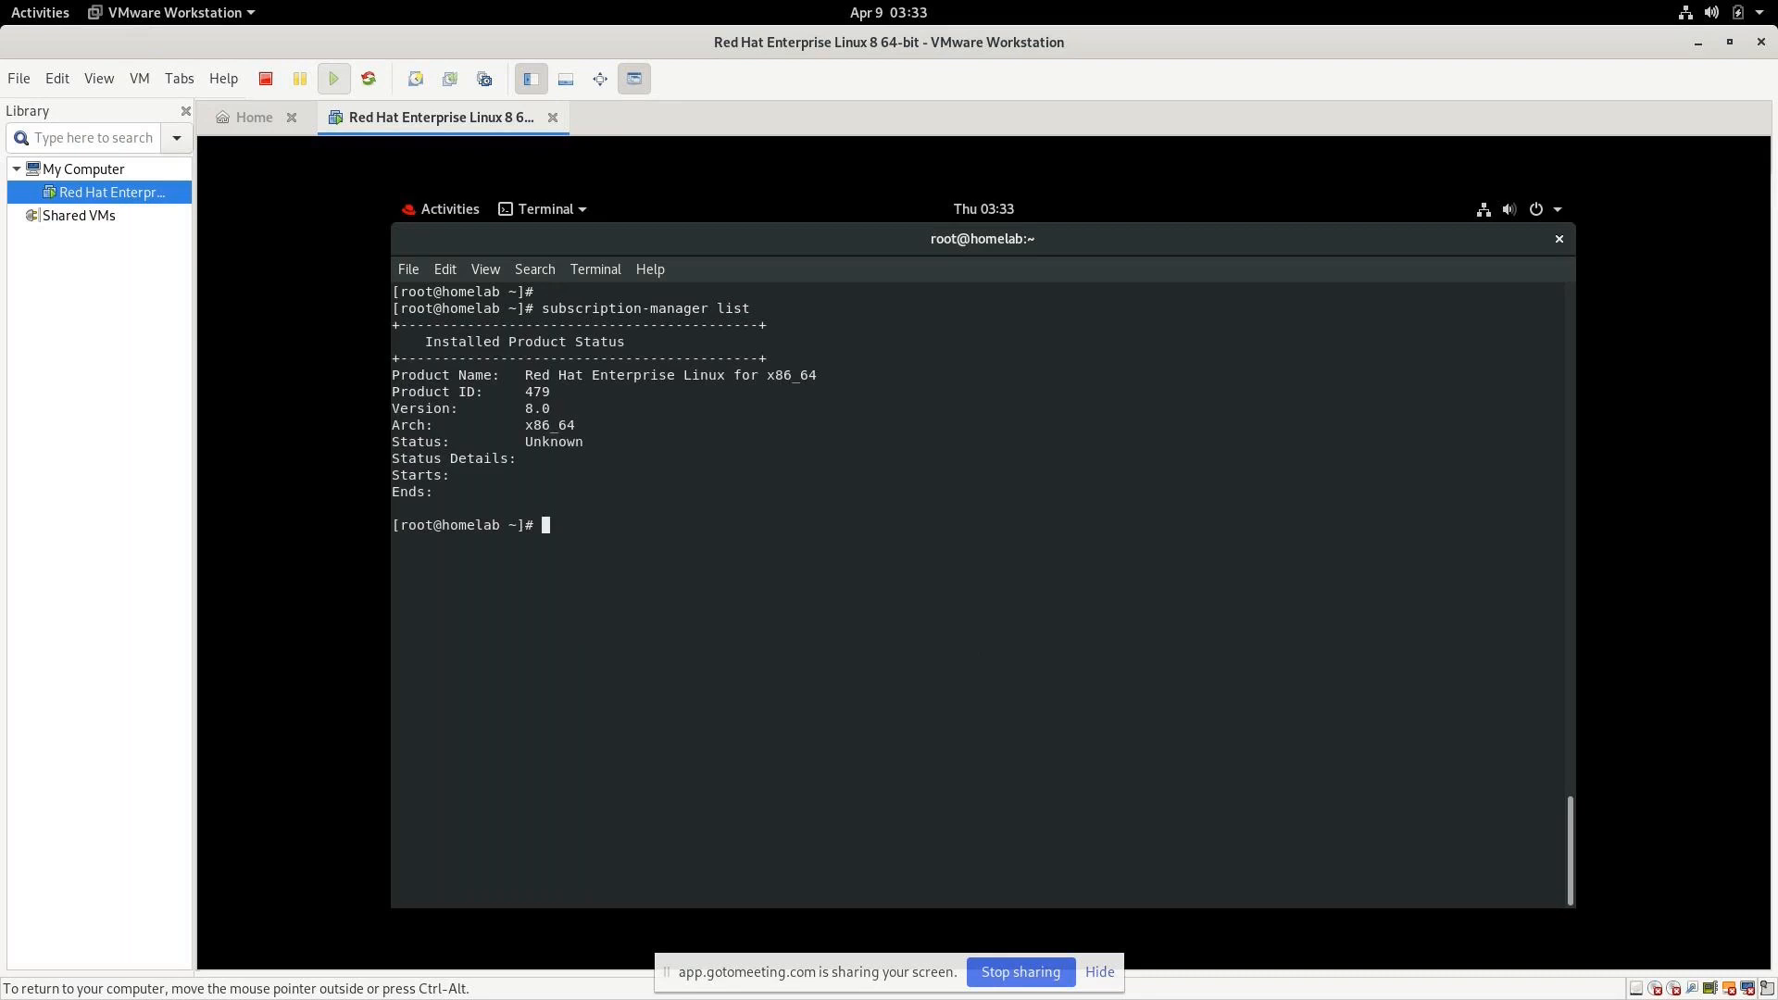
Run subscription-manager register and enter the Red Hat account username
key(Return)
text(subs)
key(Tab)
text(regi)
key(Tab)
key(Return)
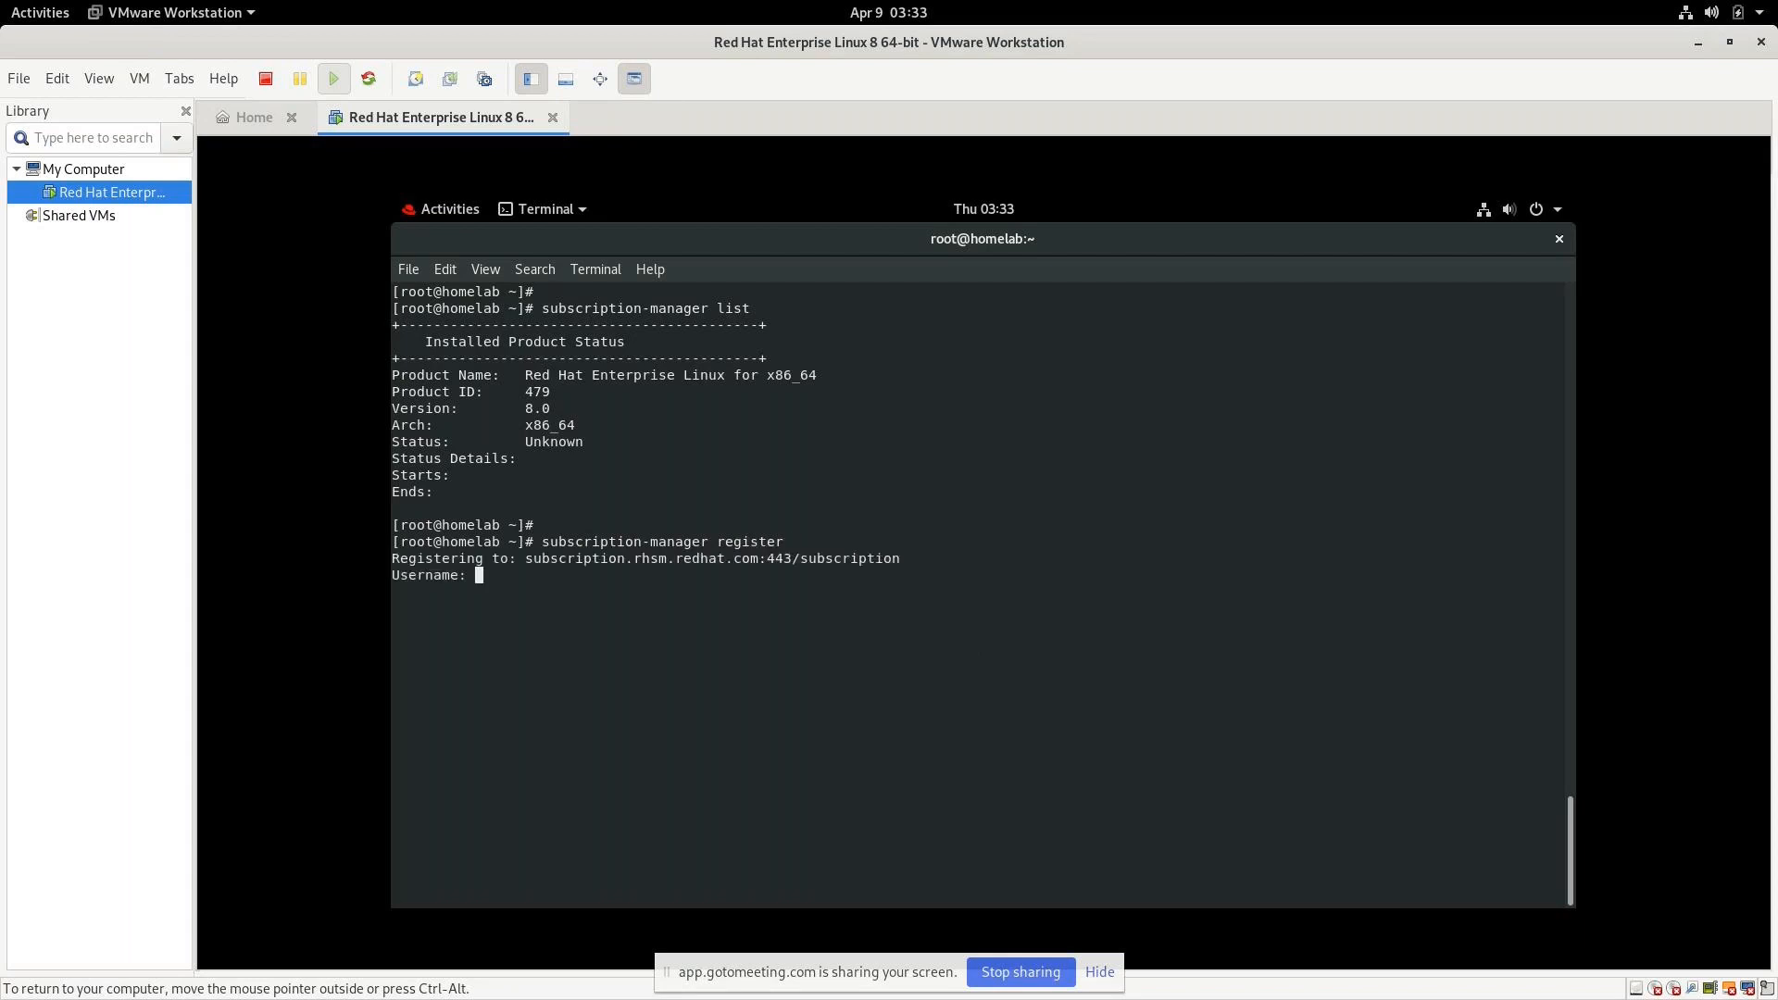
text(Nived_Velayudhan)
key(Return)
key(Return)
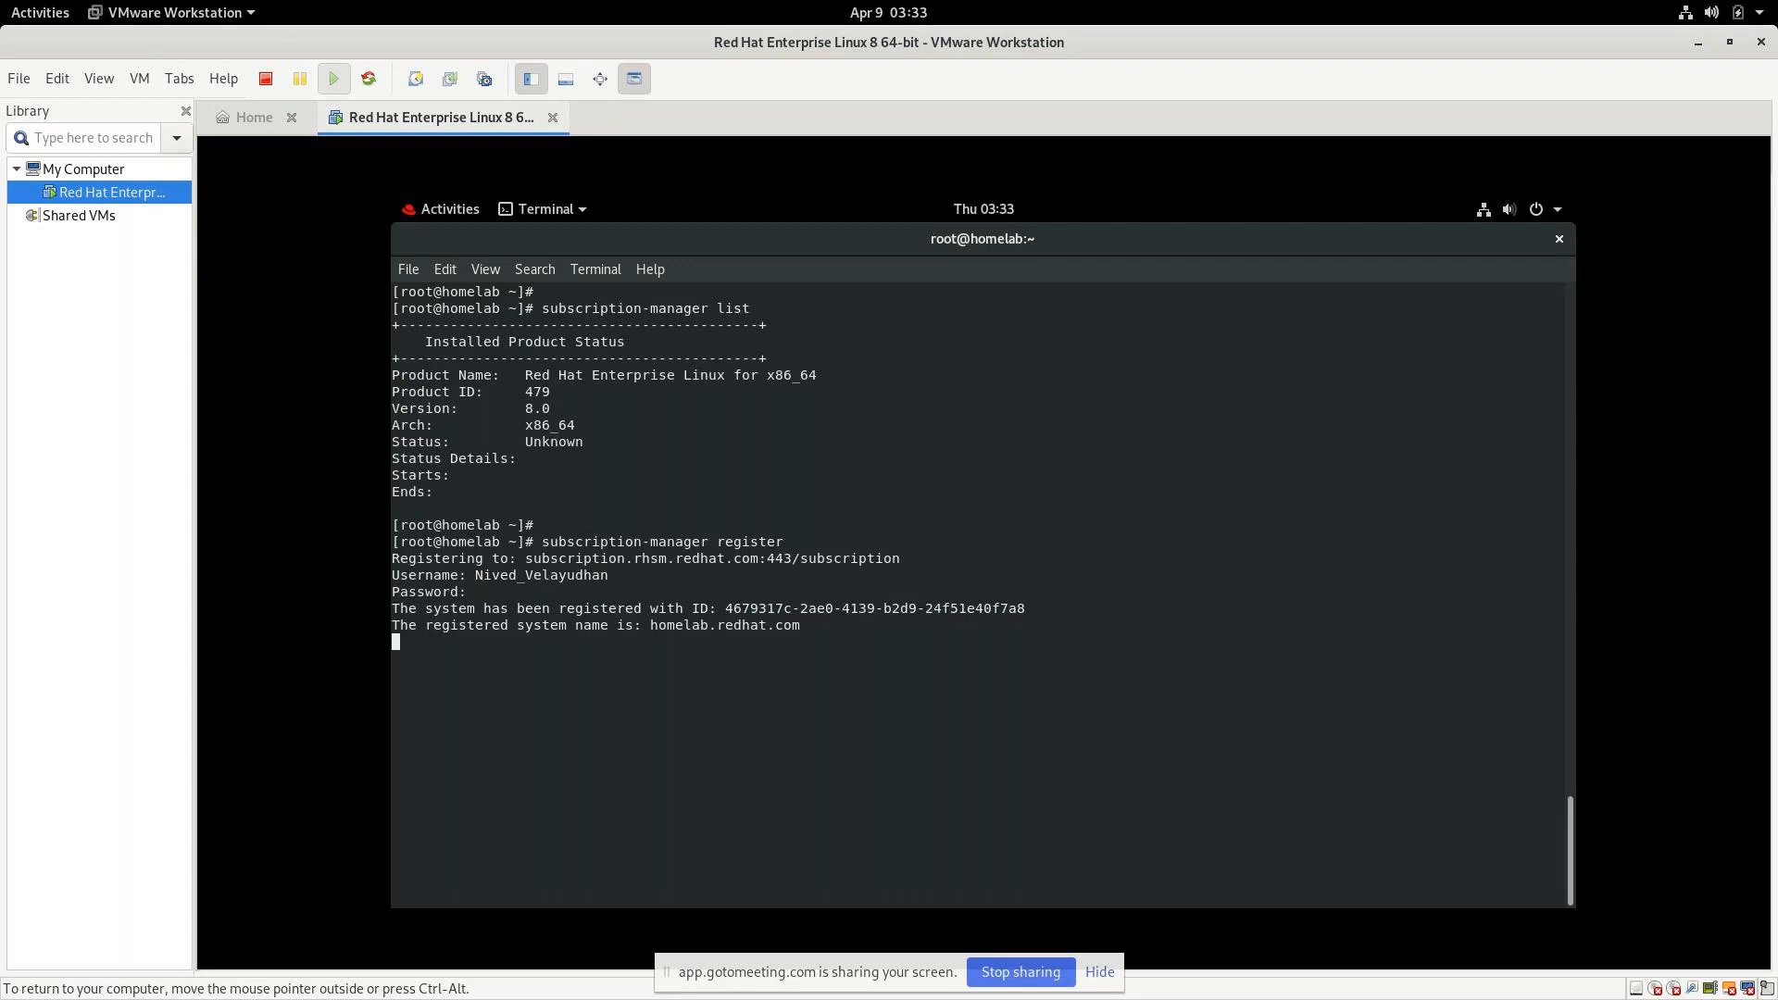
Attach a subscription with subscription-manager attach
key(Return)
key(Return)
text(sub)
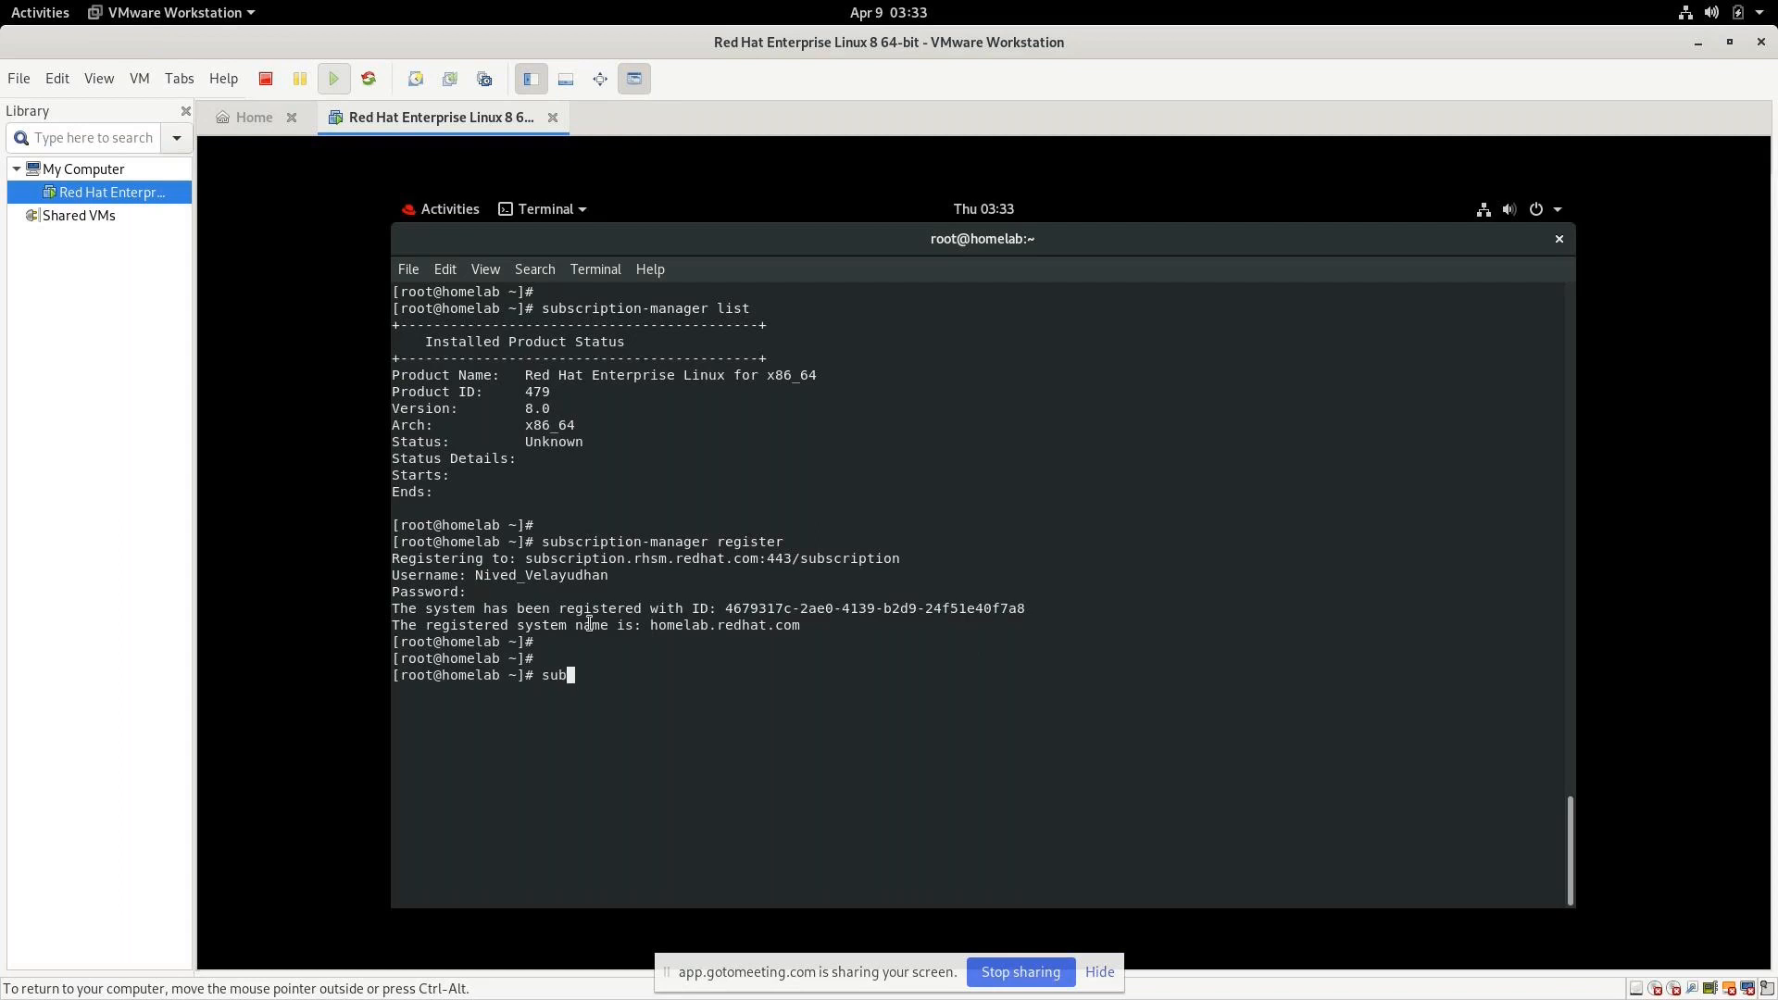
text(scription-manager attach)
key(Return)
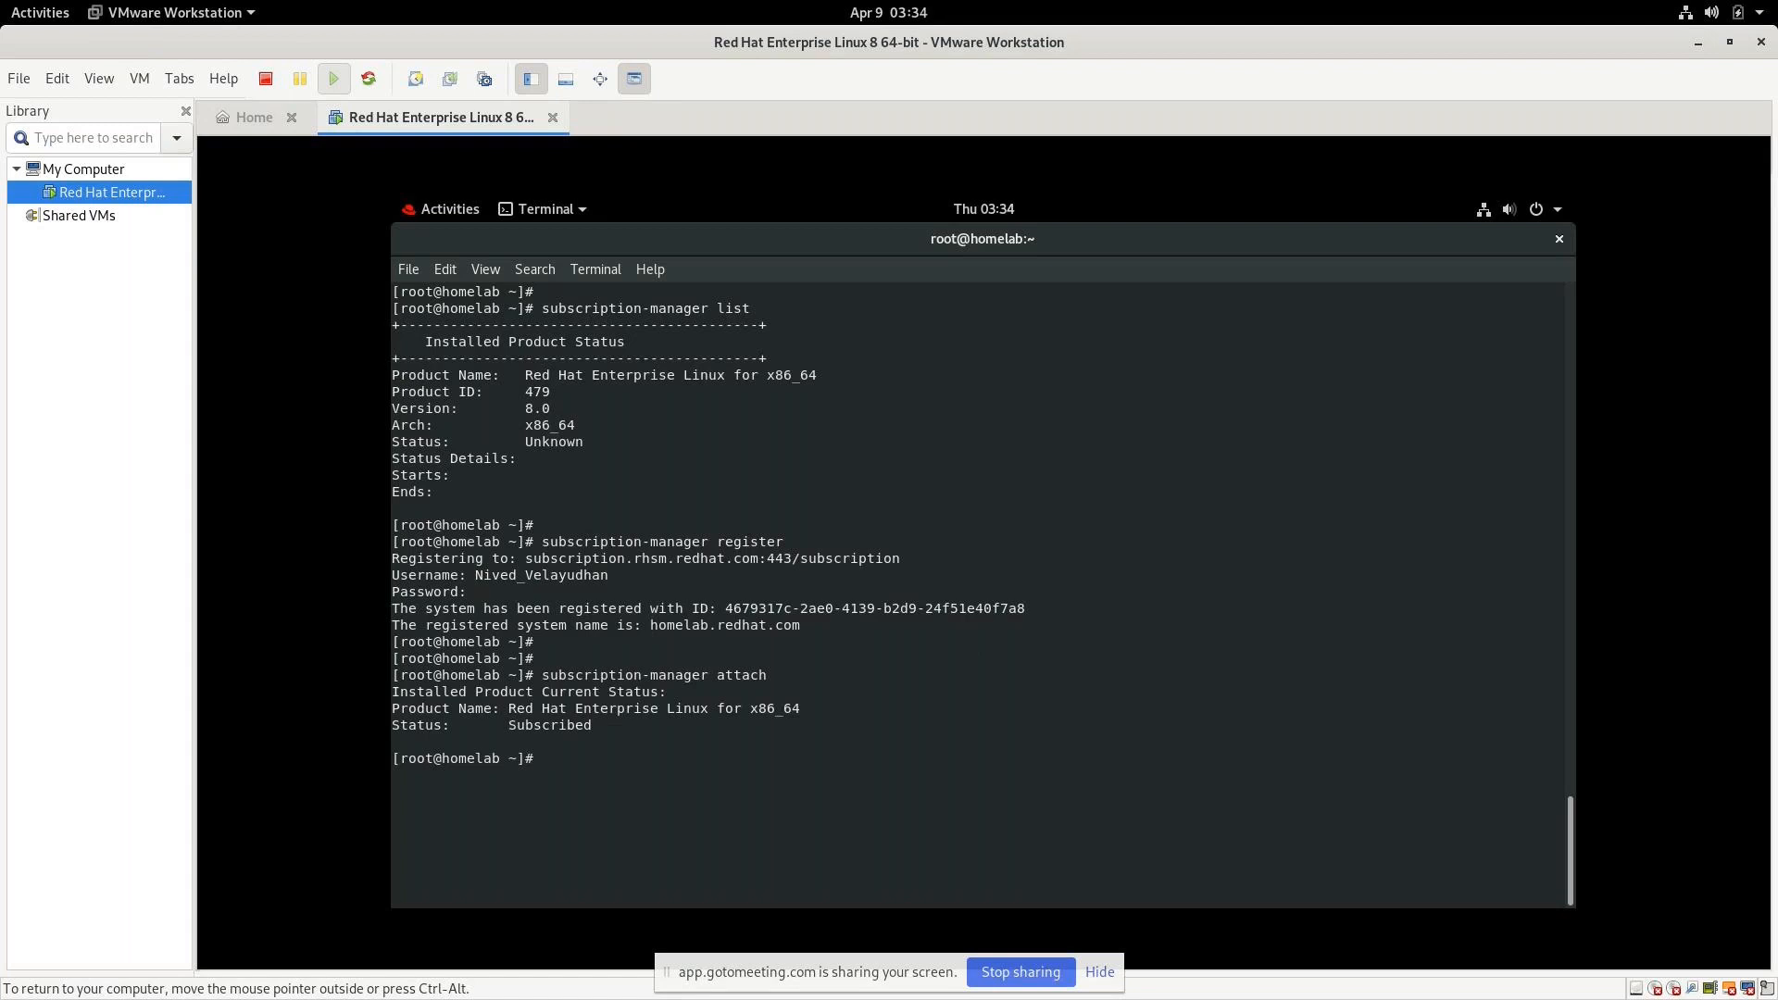
Clear the screen and rerun subscription-manager list to confirm Subscribed through 06/24/2020
key(Return)
key(Return)
key(Return)
key(ctrl+l)
text(subsc)
key(Tab)
text(list)
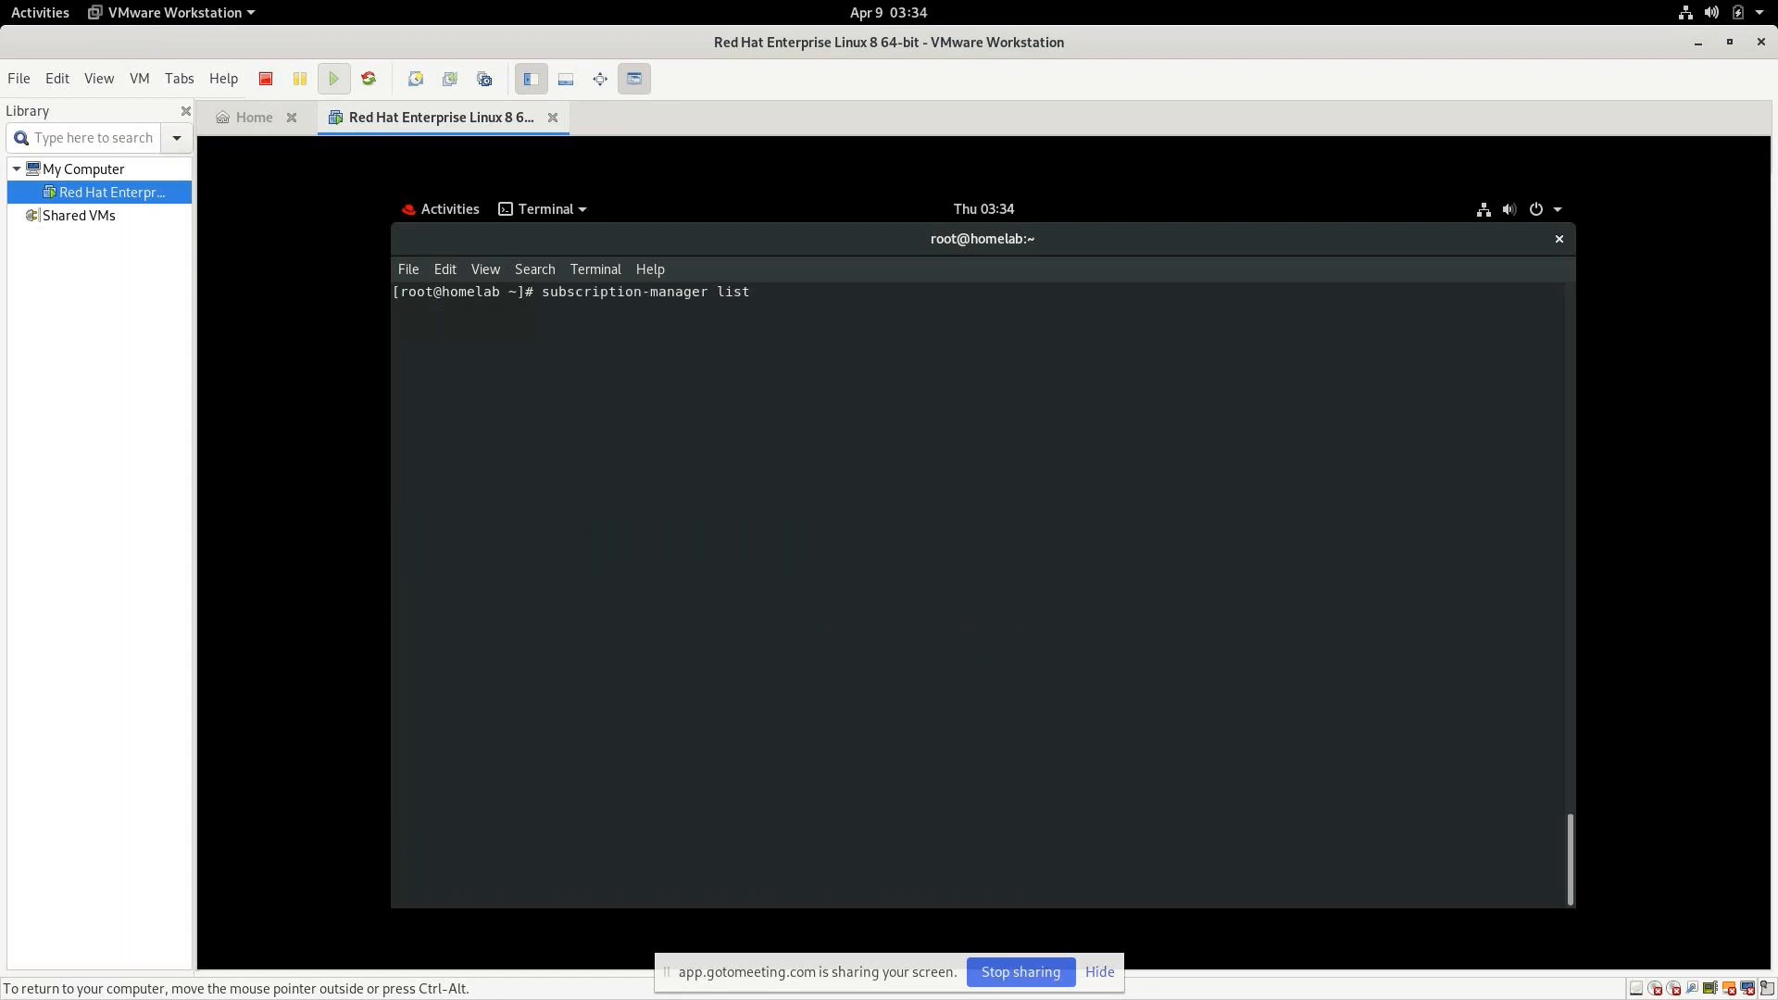
key(Return)
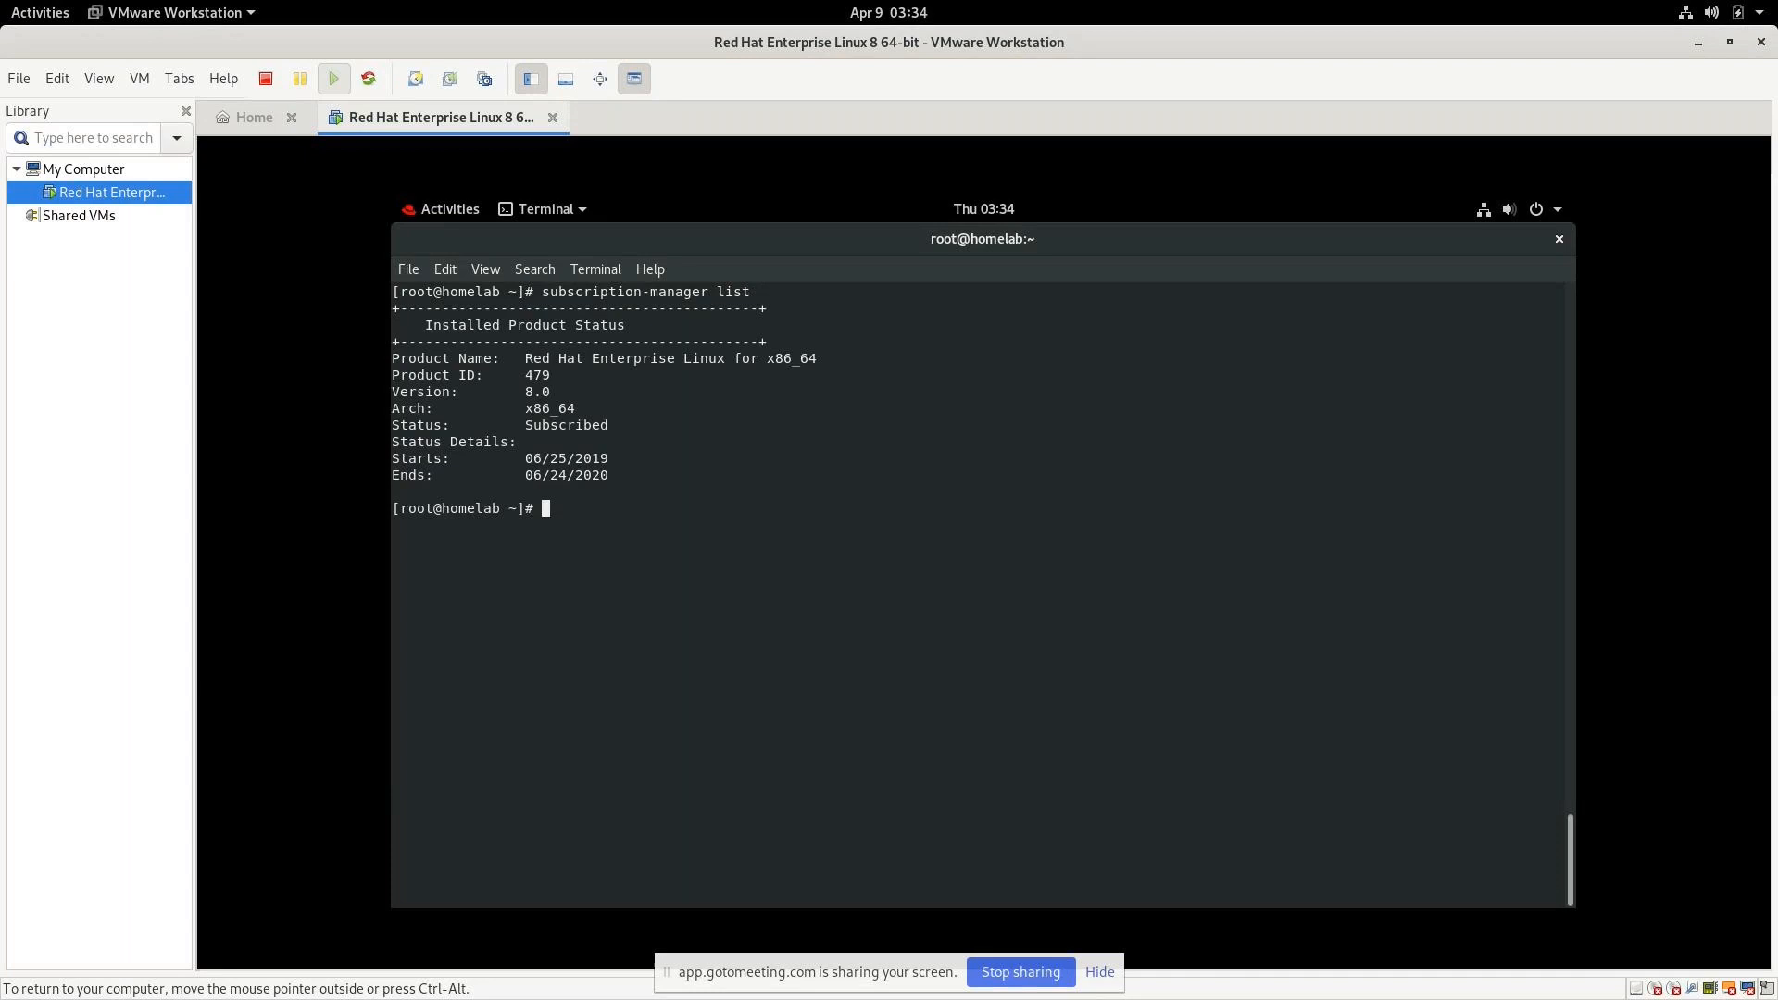
double_click(576, 428)
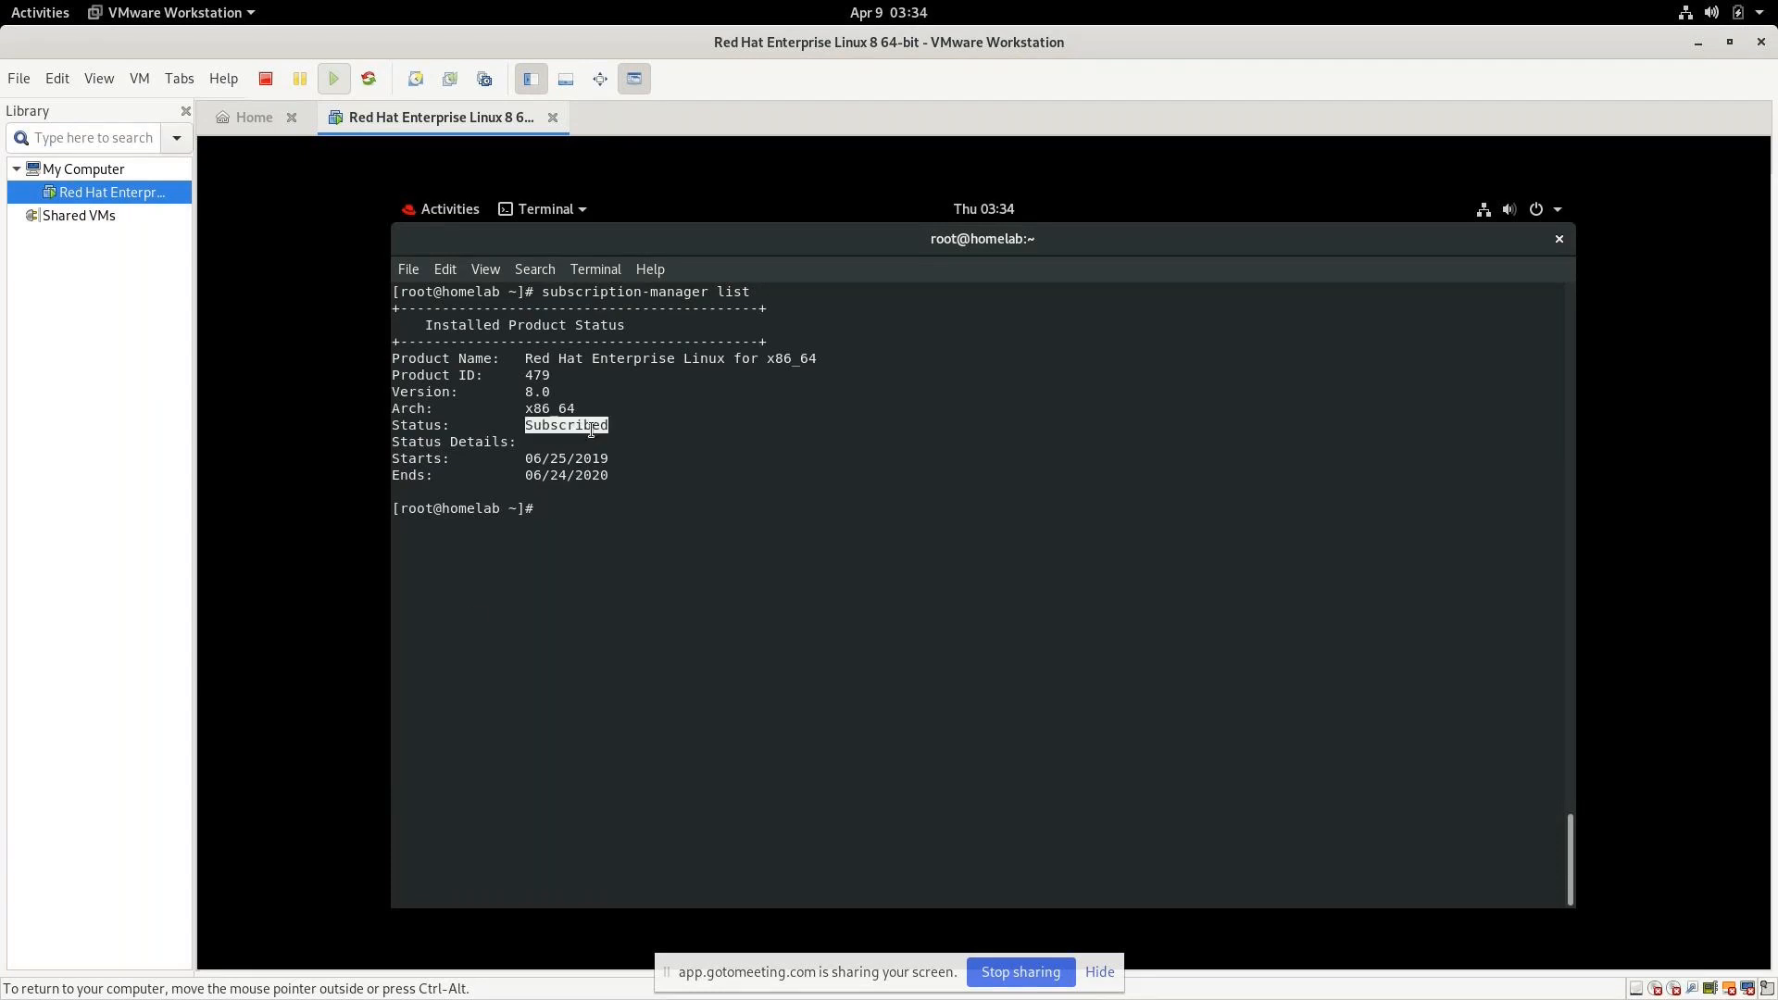
click(699, 488)
Run dnf update to update all system packages
key(Return)
text(dnf update)
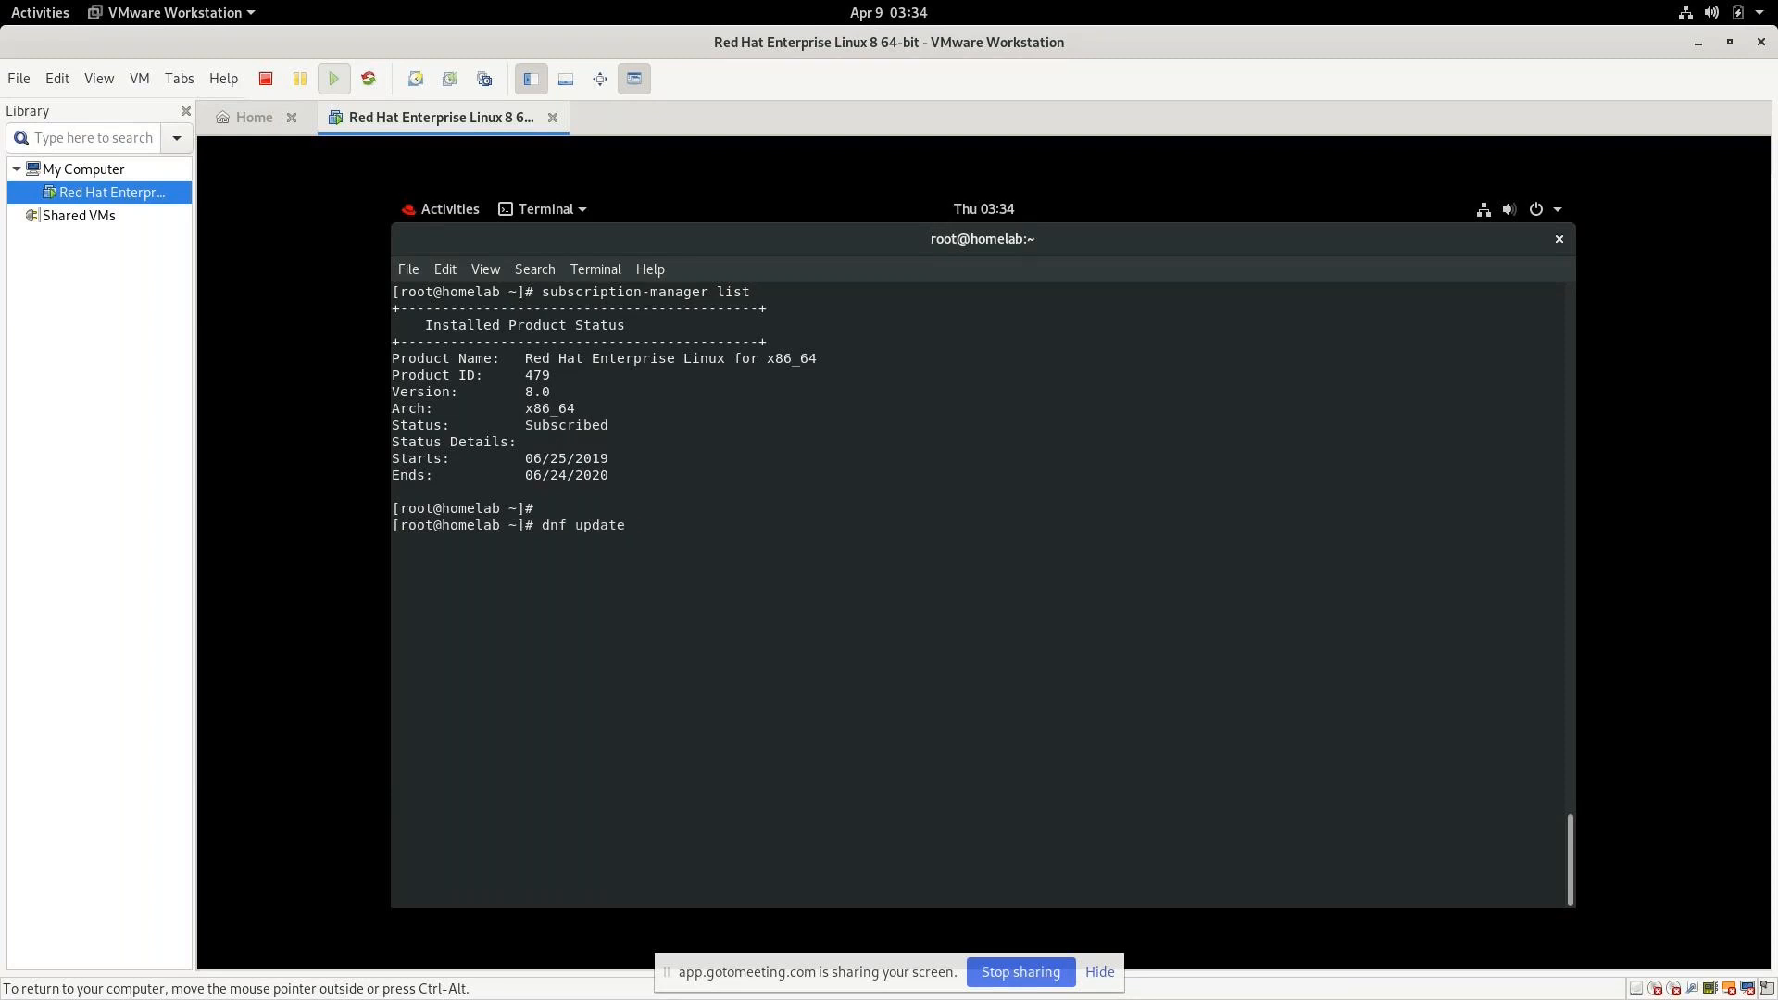
key(Return)
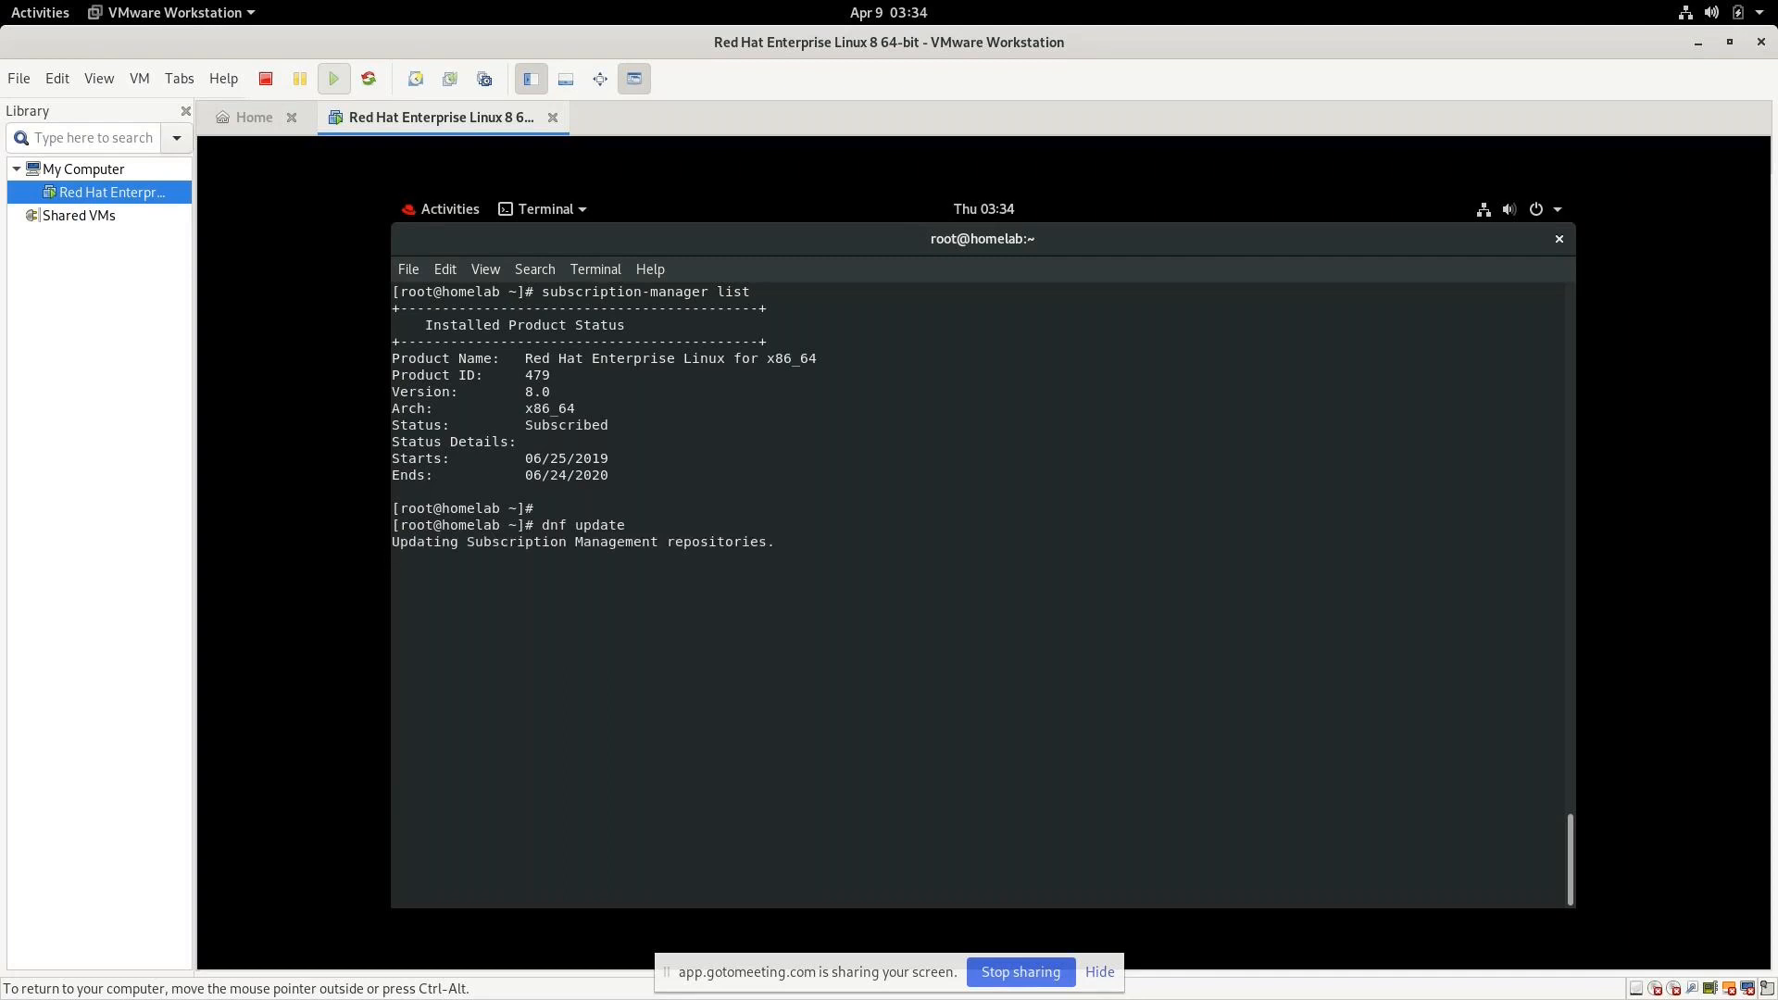
Answer y to install 16 and upgrade 591 packages, a 921 M download
drag(710, 571, 800, 558)
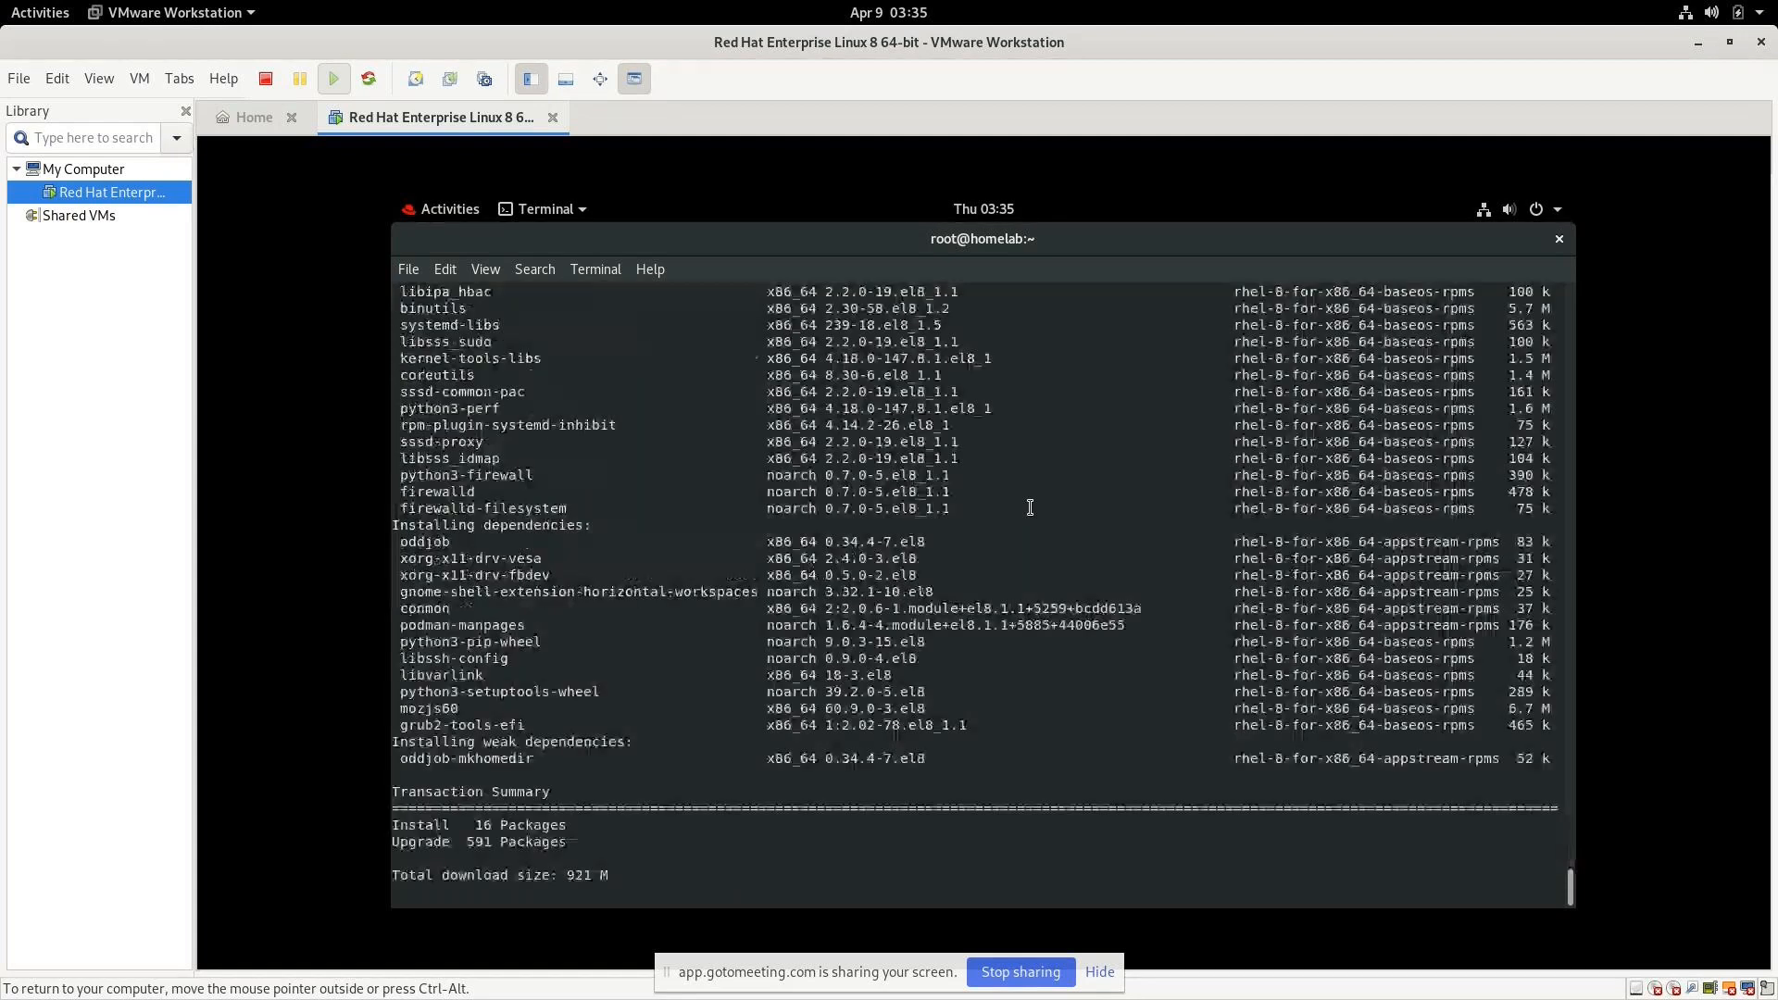
text(y)
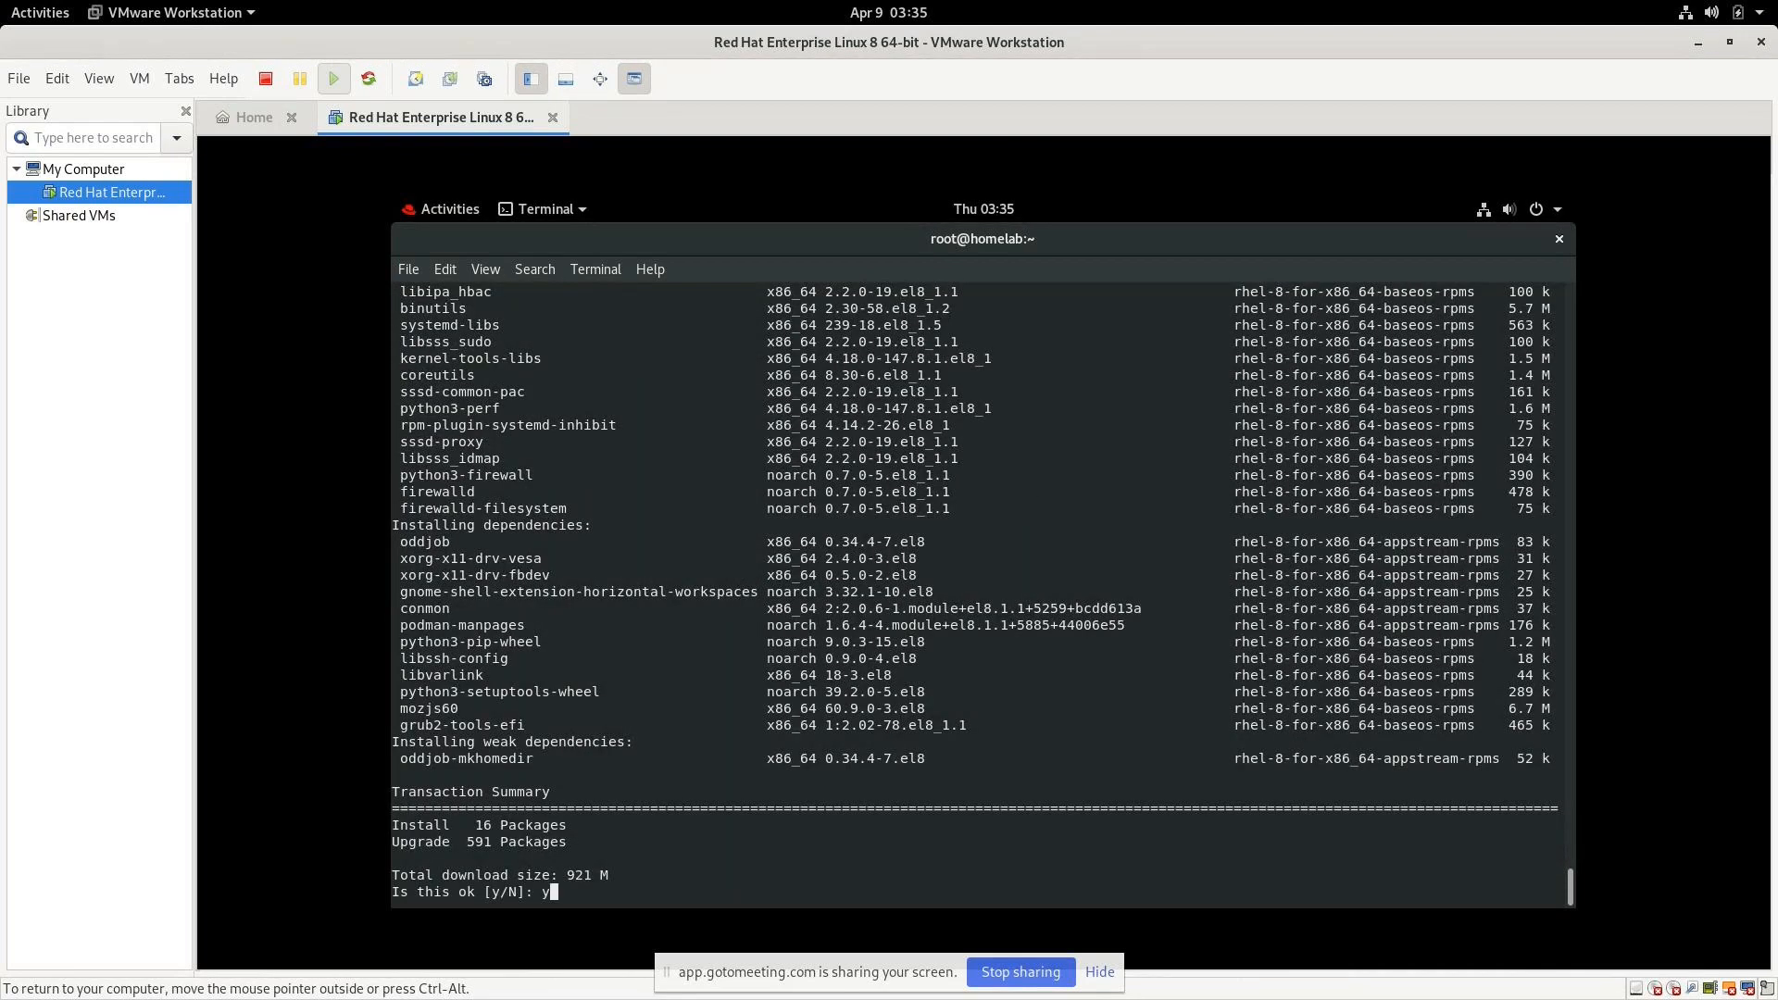
key(Return)
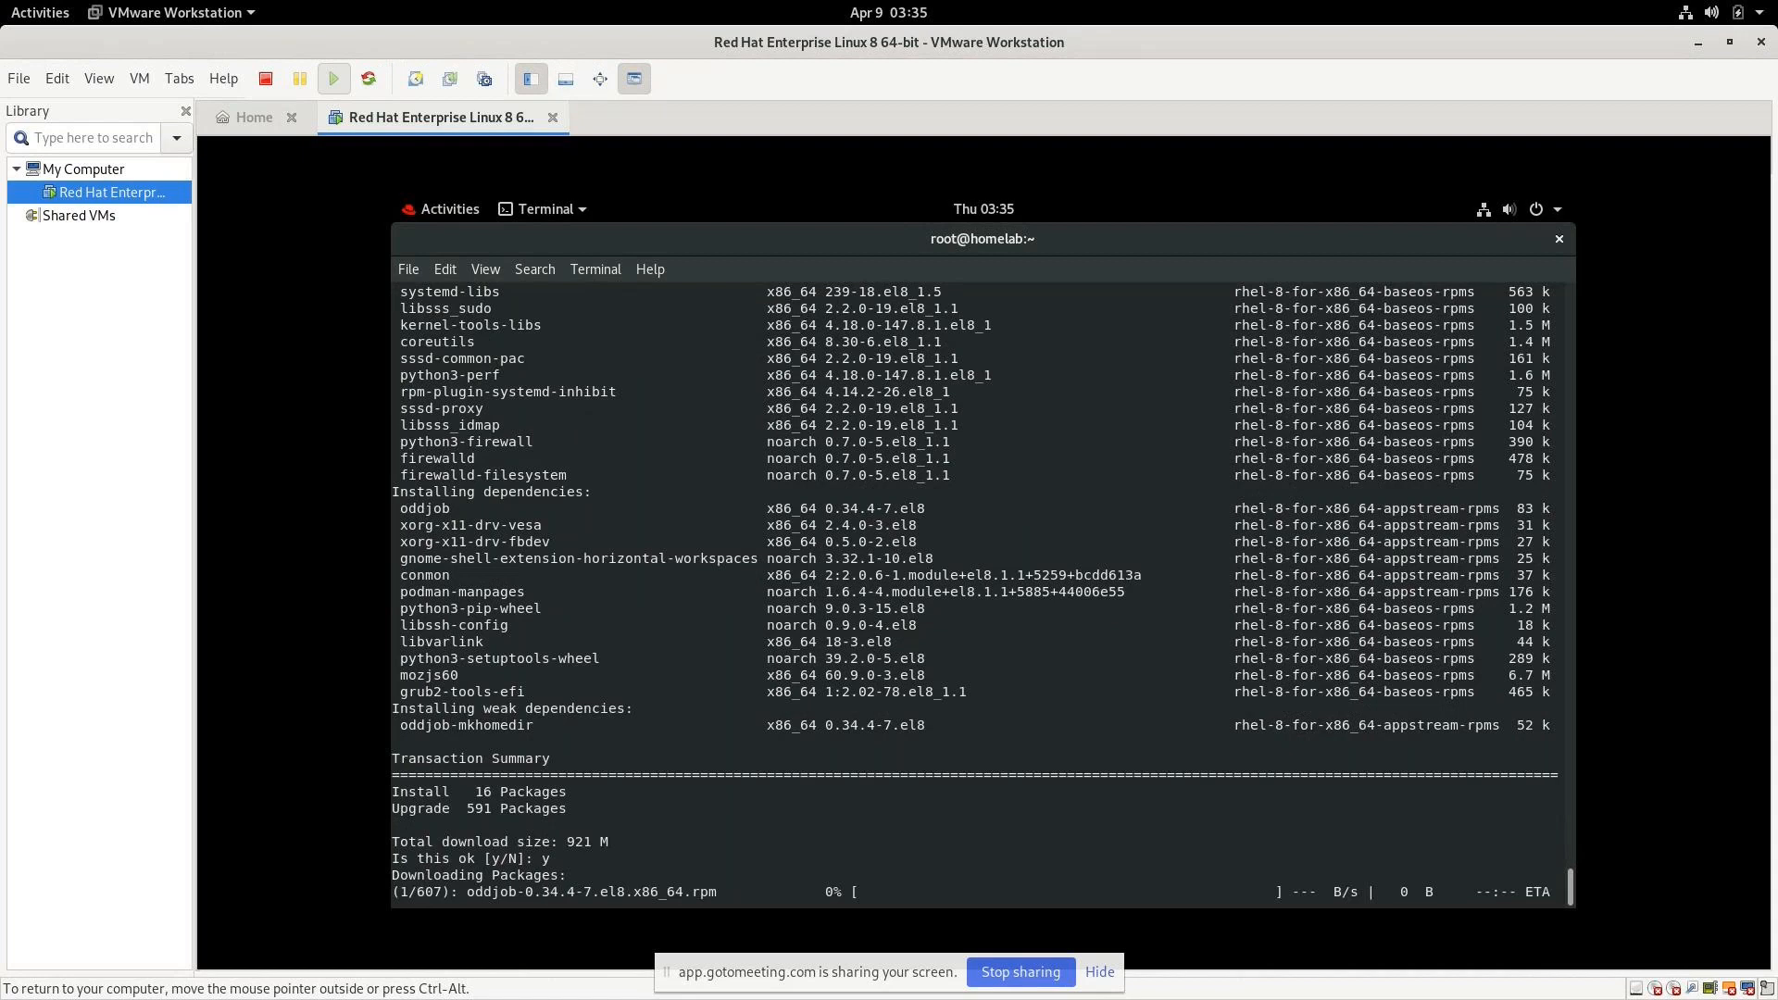